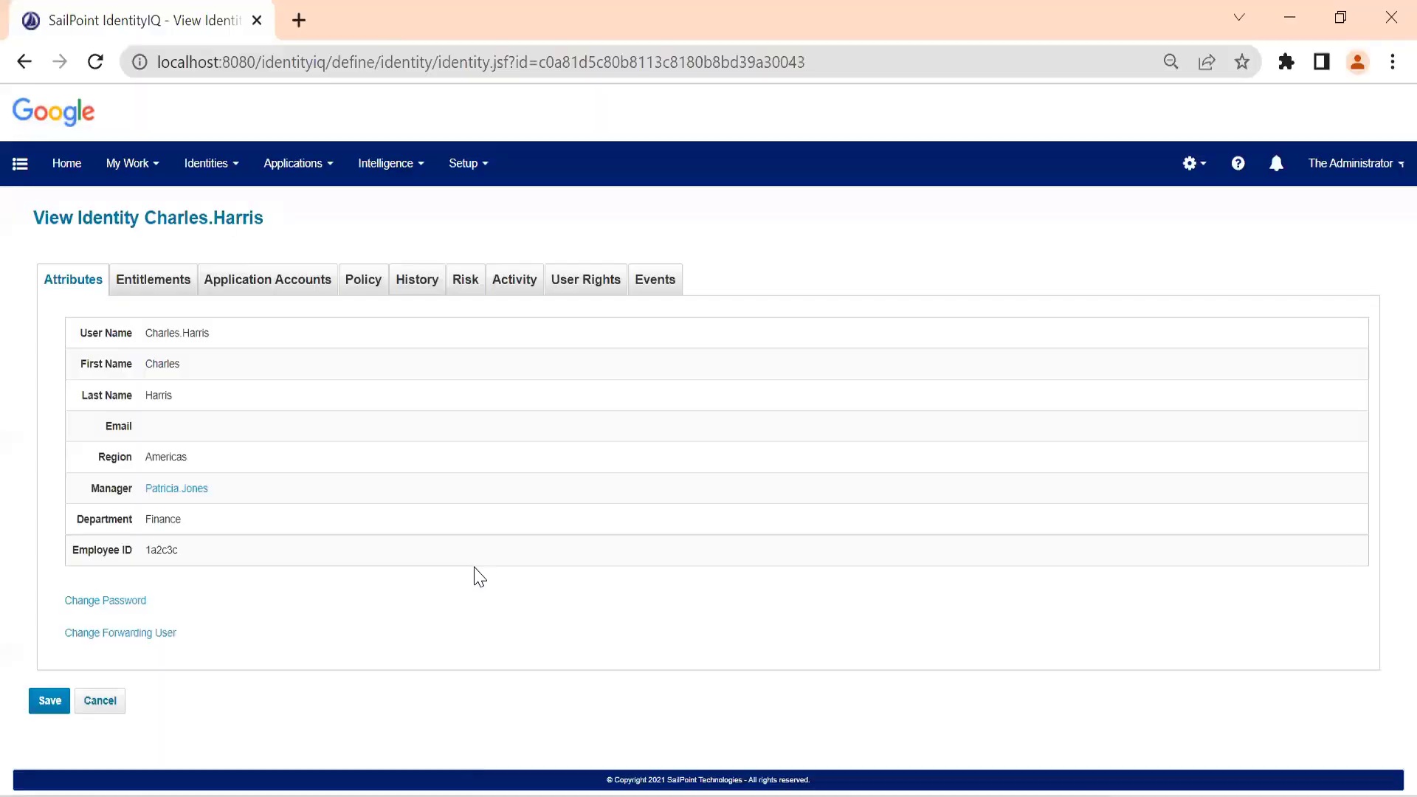
- Open the Application Definition page in a new browser tab and start adding a new application
{"action": "left_click", "coordinate": [286, 174]}
{"action": "left_click", "coordinate": [301, 202], "text": "ctrl"}
{"action": "left_click", "coordinate": [382, 8]}
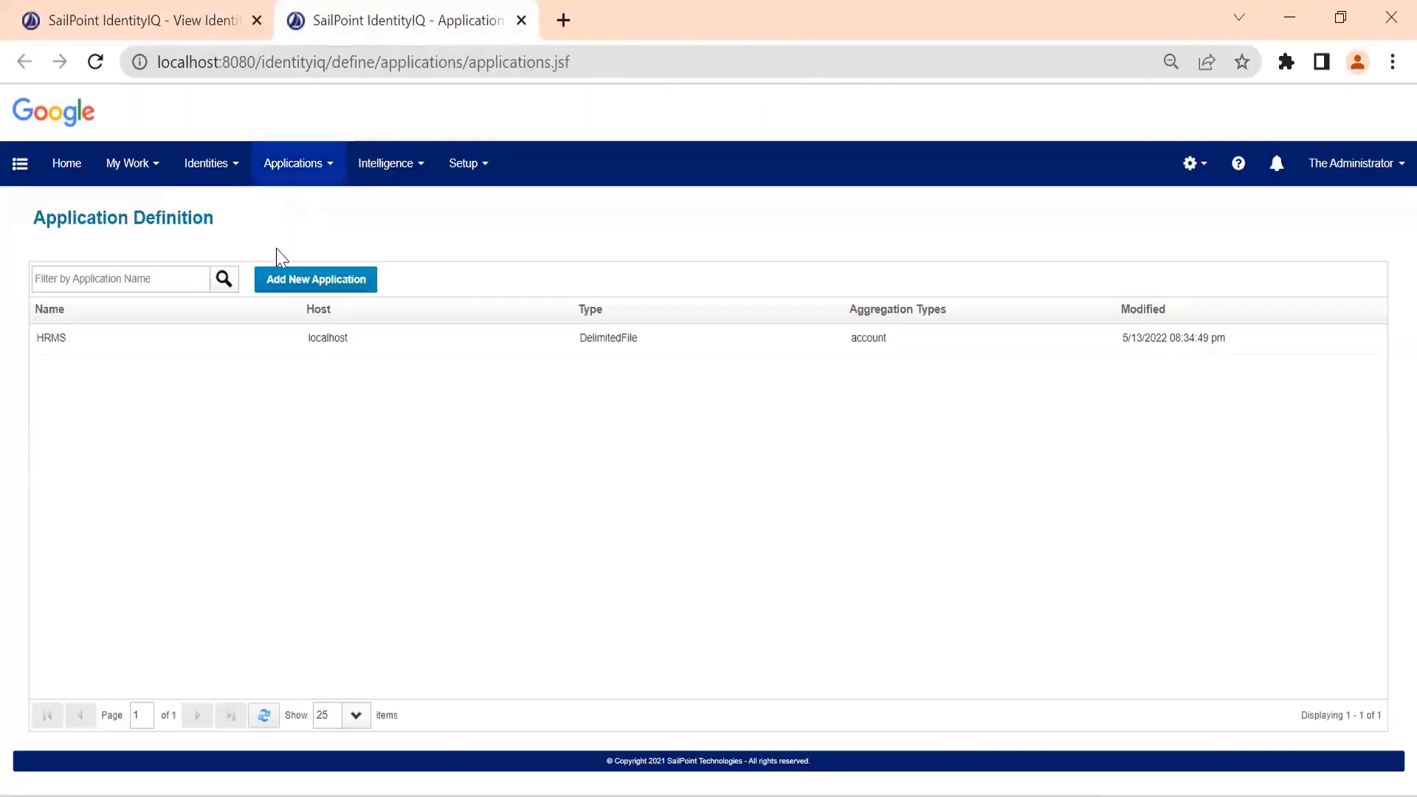
{"action": "left_click", "coordinate": [312, 282]}
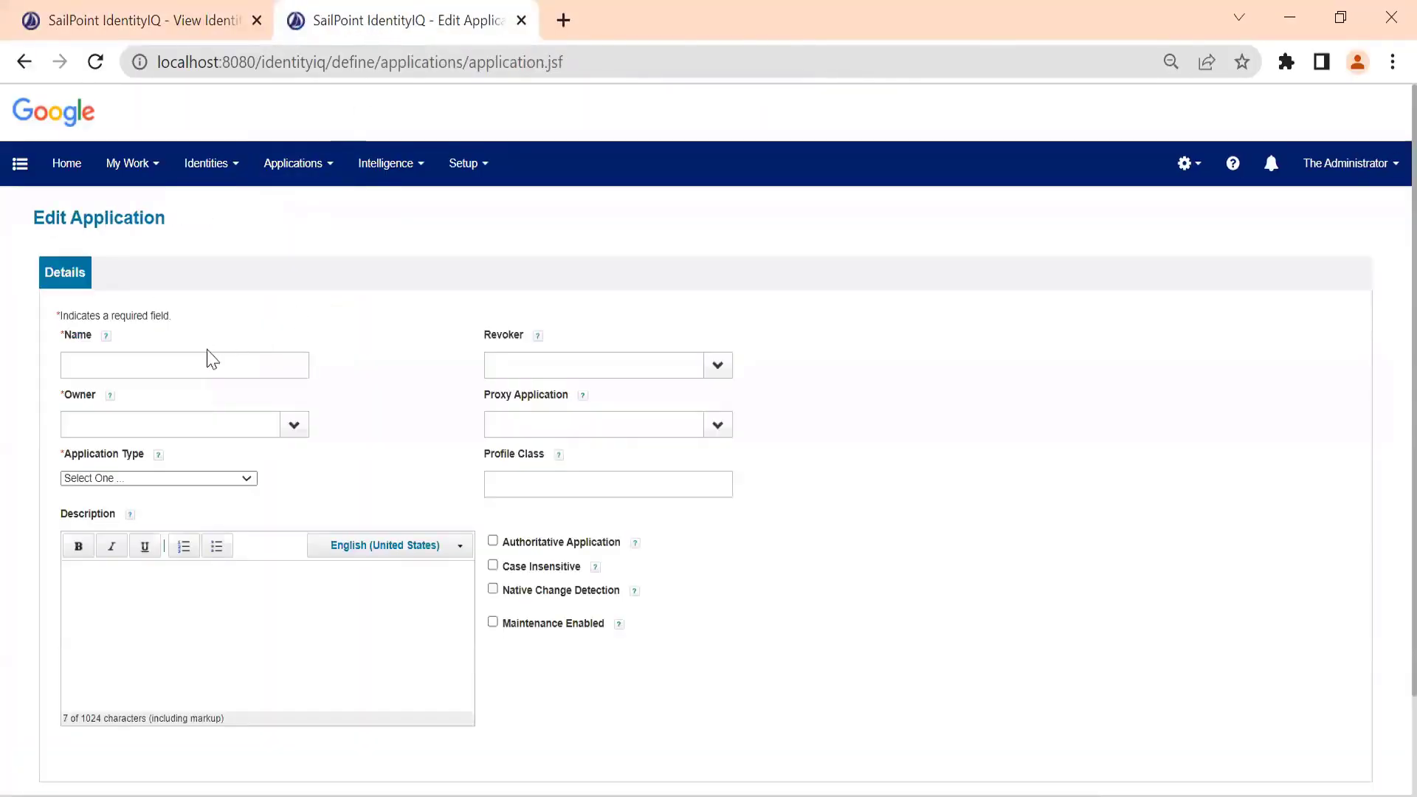
- Name the application Financials, make The Administrator its owner, and choose DelimitedFile as the application type
{"action": "left_click", "coordinate": [203, 357]}
{"action": "type", "text": "Financials"}
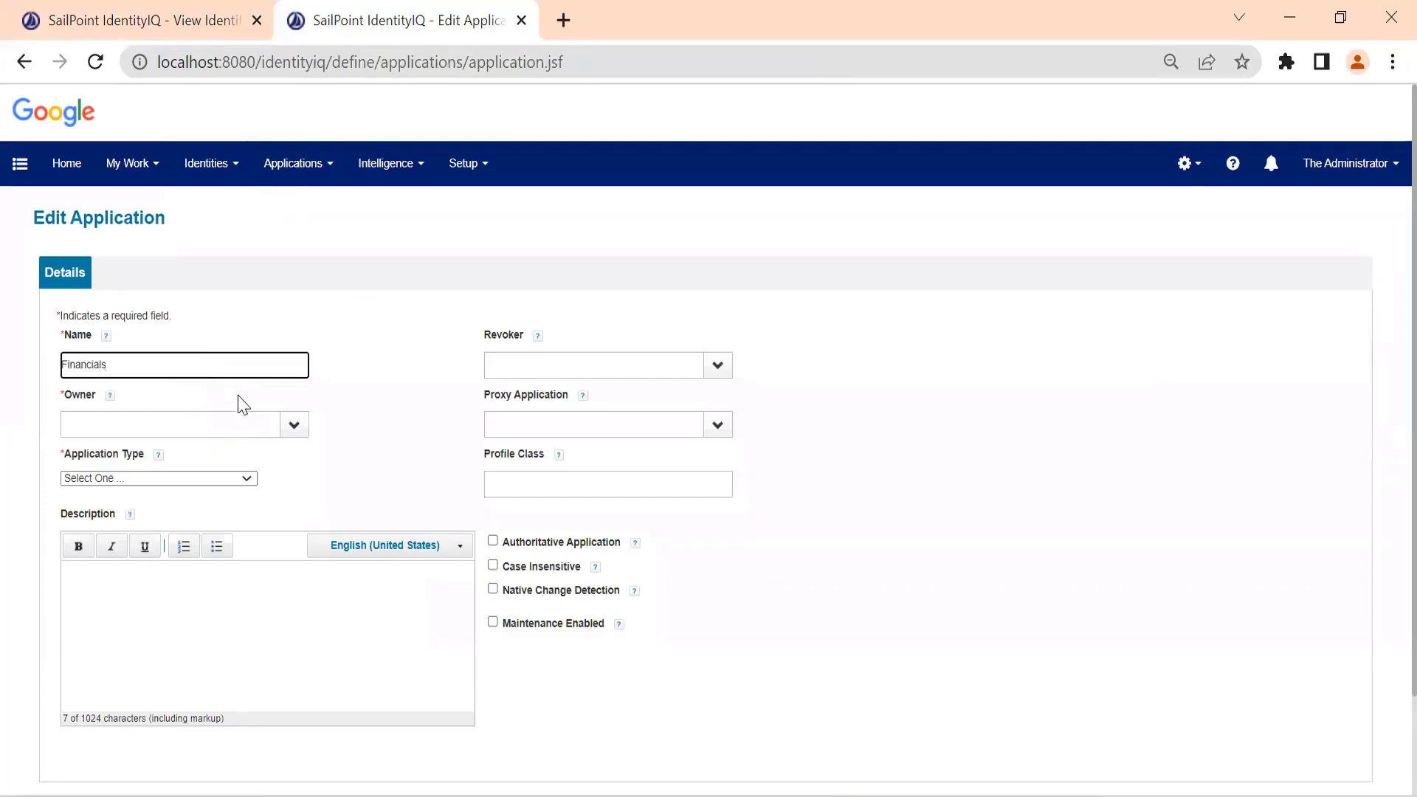
{"action": "left_click", "coordinate": [245, 414]}
{"action": "type", "text": "spd"}
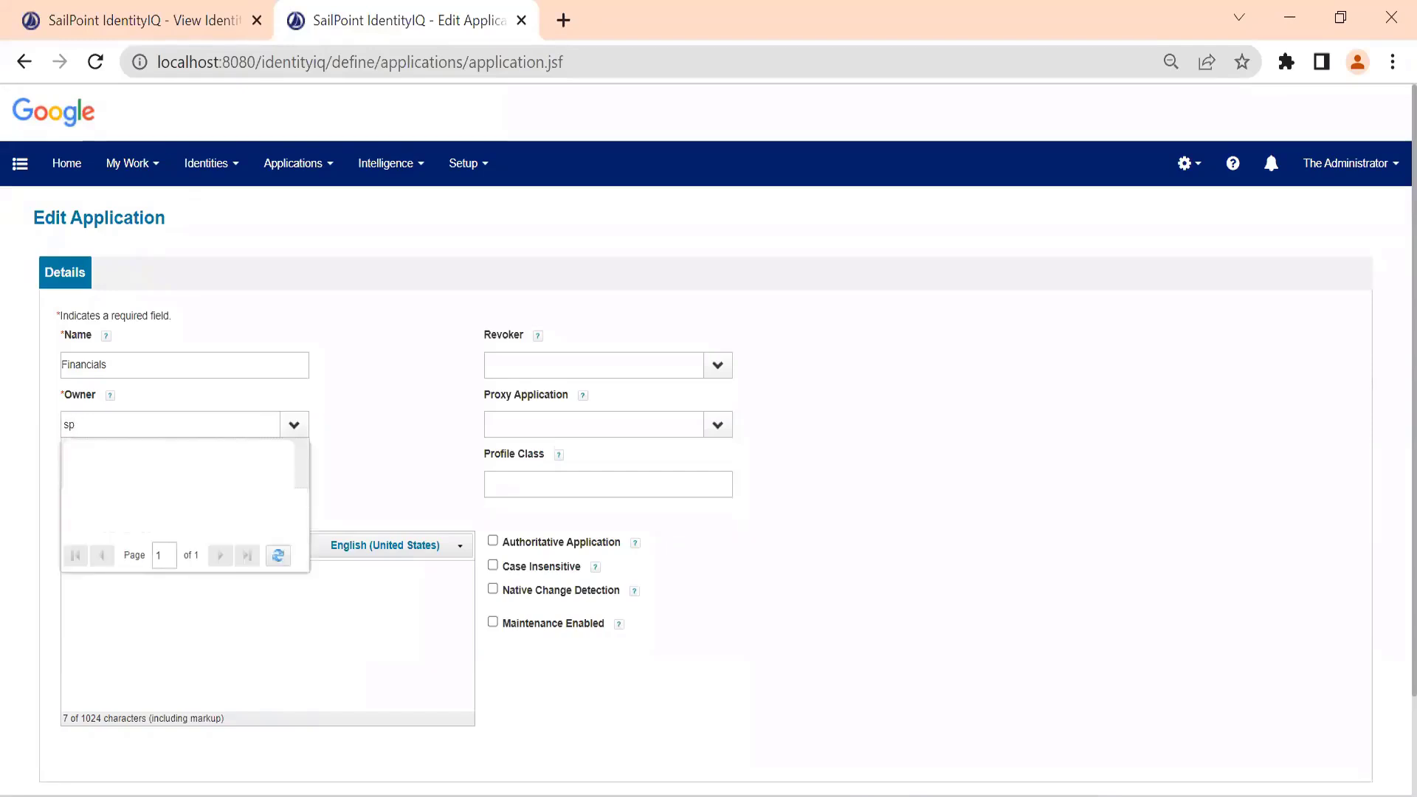
{"action": "key", "text": "Return"}
{"action": "left_click", "coordinate": [178, 481]}
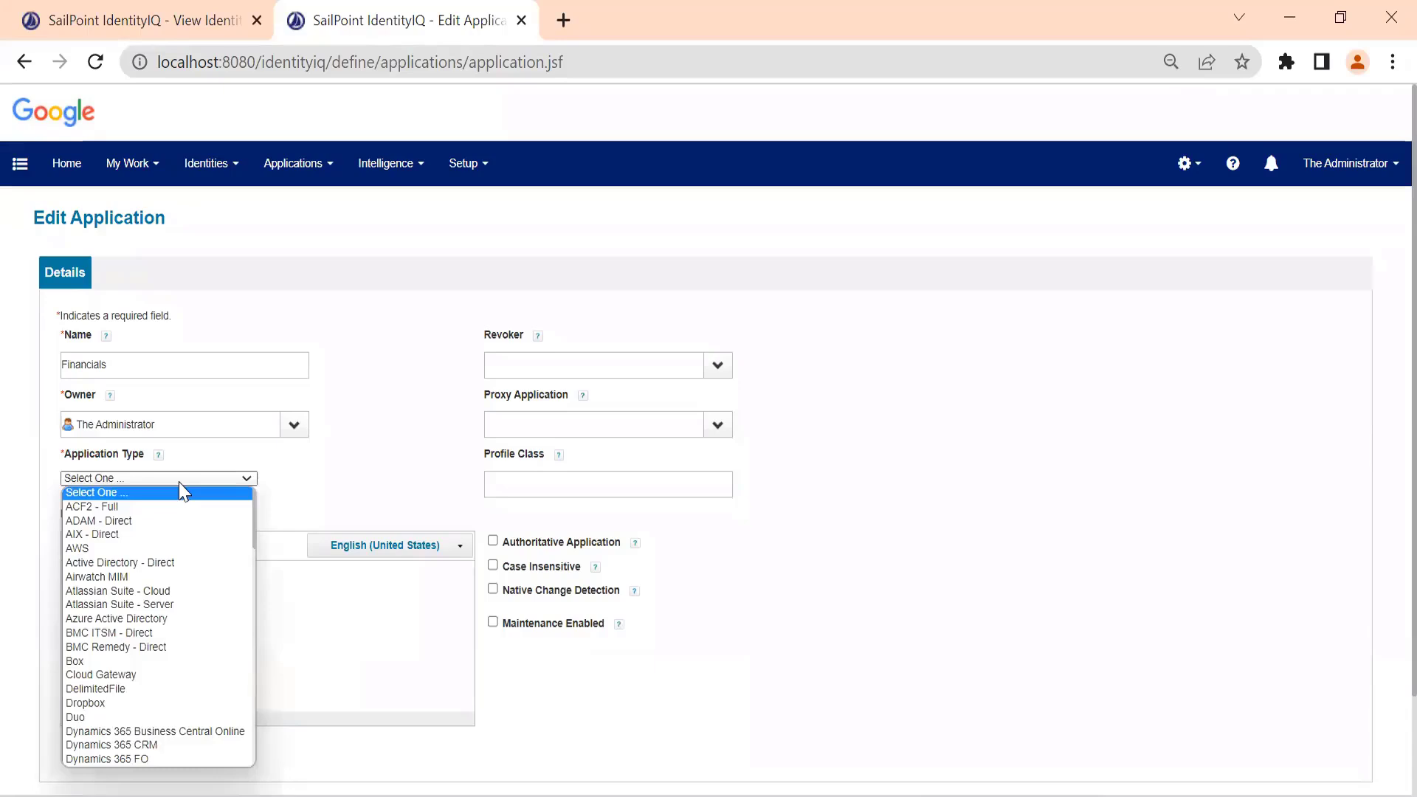
{"action": "key", "text": "d"}
{"action": "key", "text": "Return"}
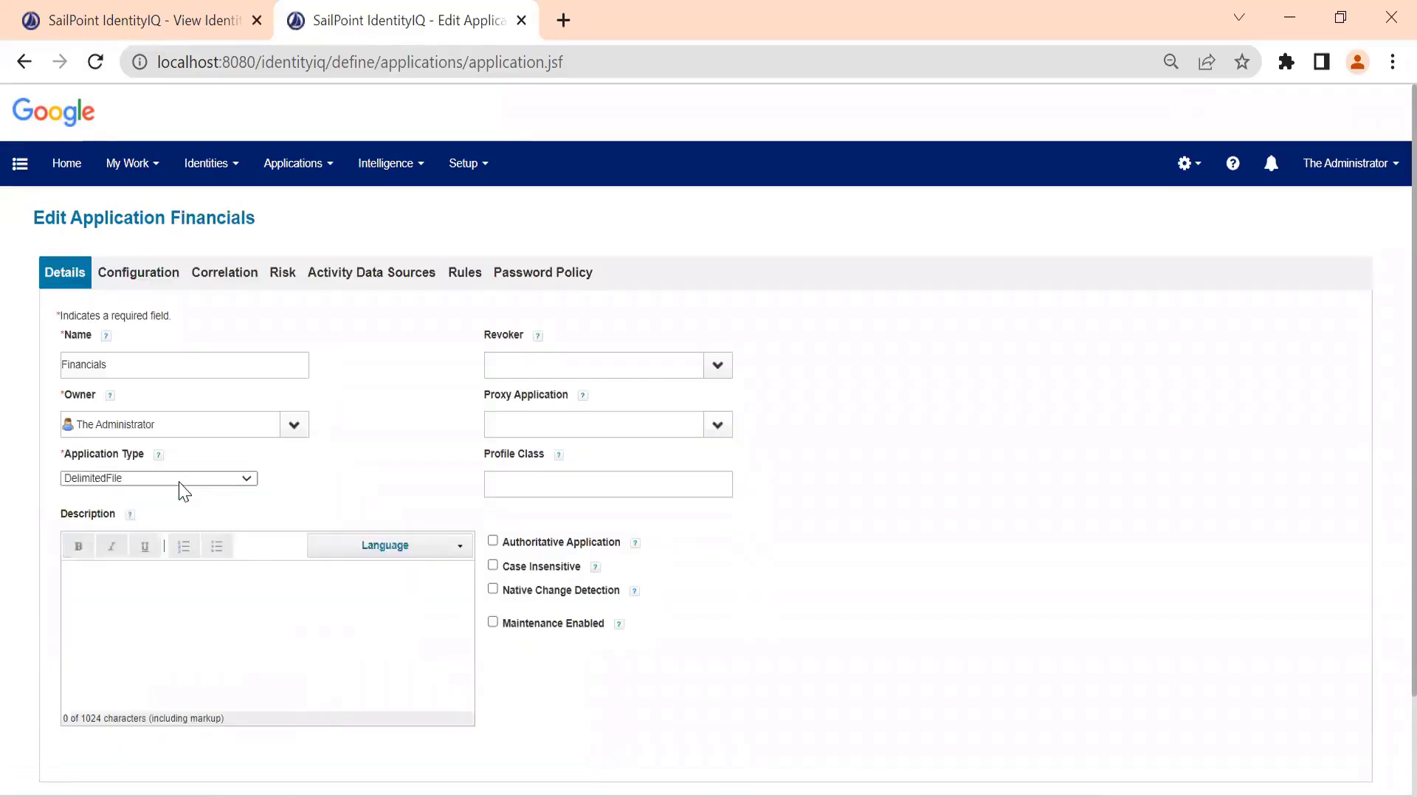
- In the Financials configuration settings, fill the account file path with the path to the Finance-users CSV file in the data folder
{"action": "left_click", "coordinate": [162, 271]}
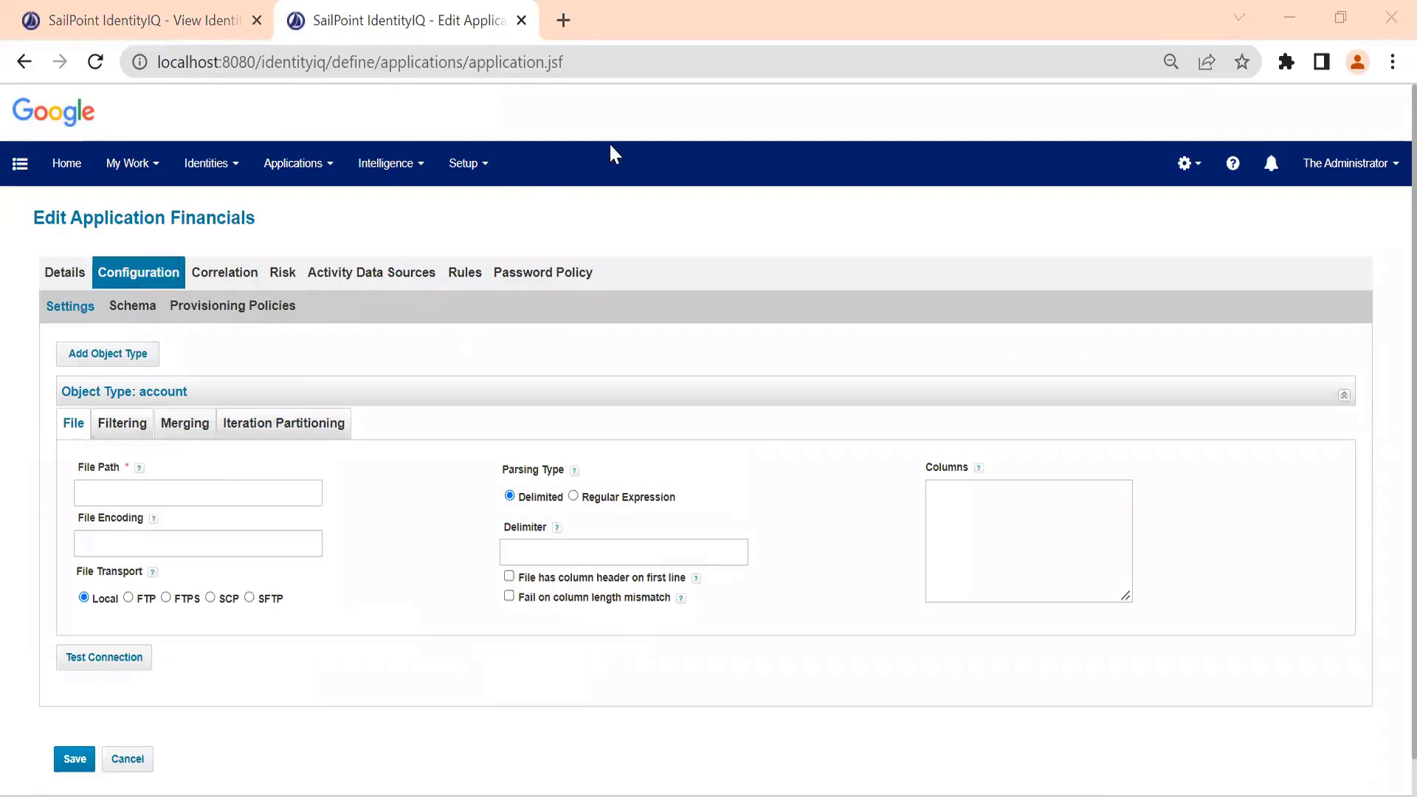
{"action": "key", "text": "alt+Tab"}
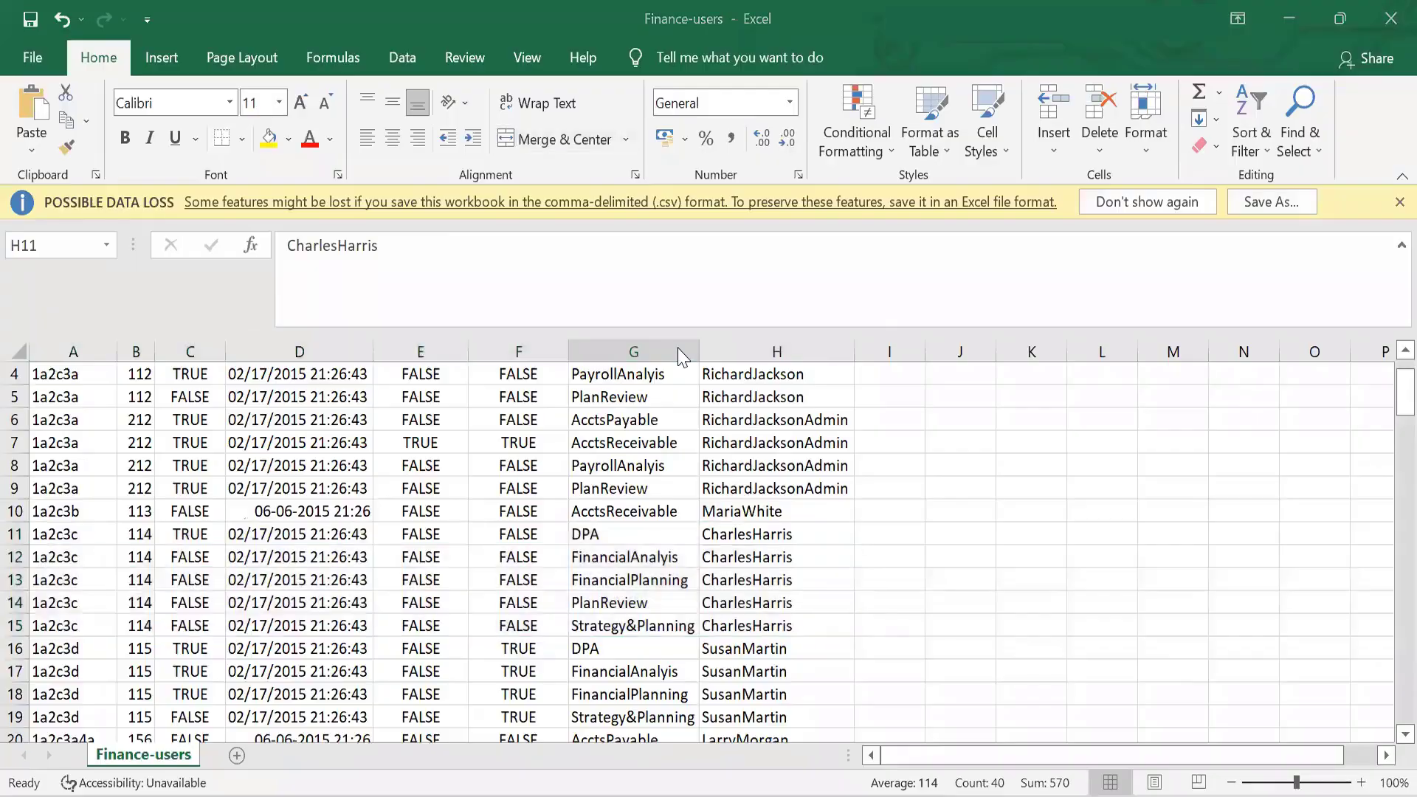
{"action": "key", "text": "alt+Tab"}
{"action": "key", "text": "Tab"}
{"action": "key", "text": "alt+Tab"}
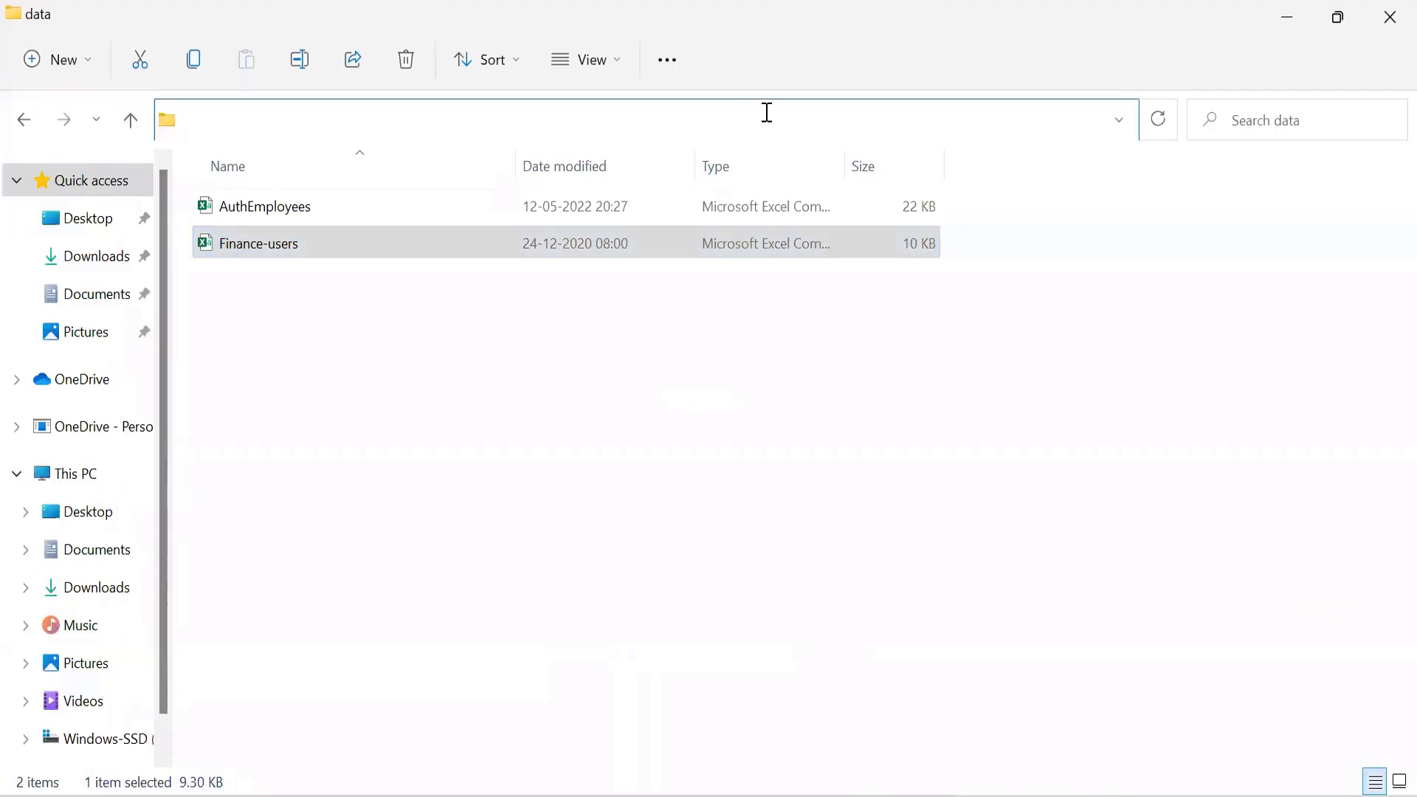
{"action": "key", "text": "ctrl+c"}
{"action": "key", "text": "Down"}
{"action": "key", "text": "Down"}
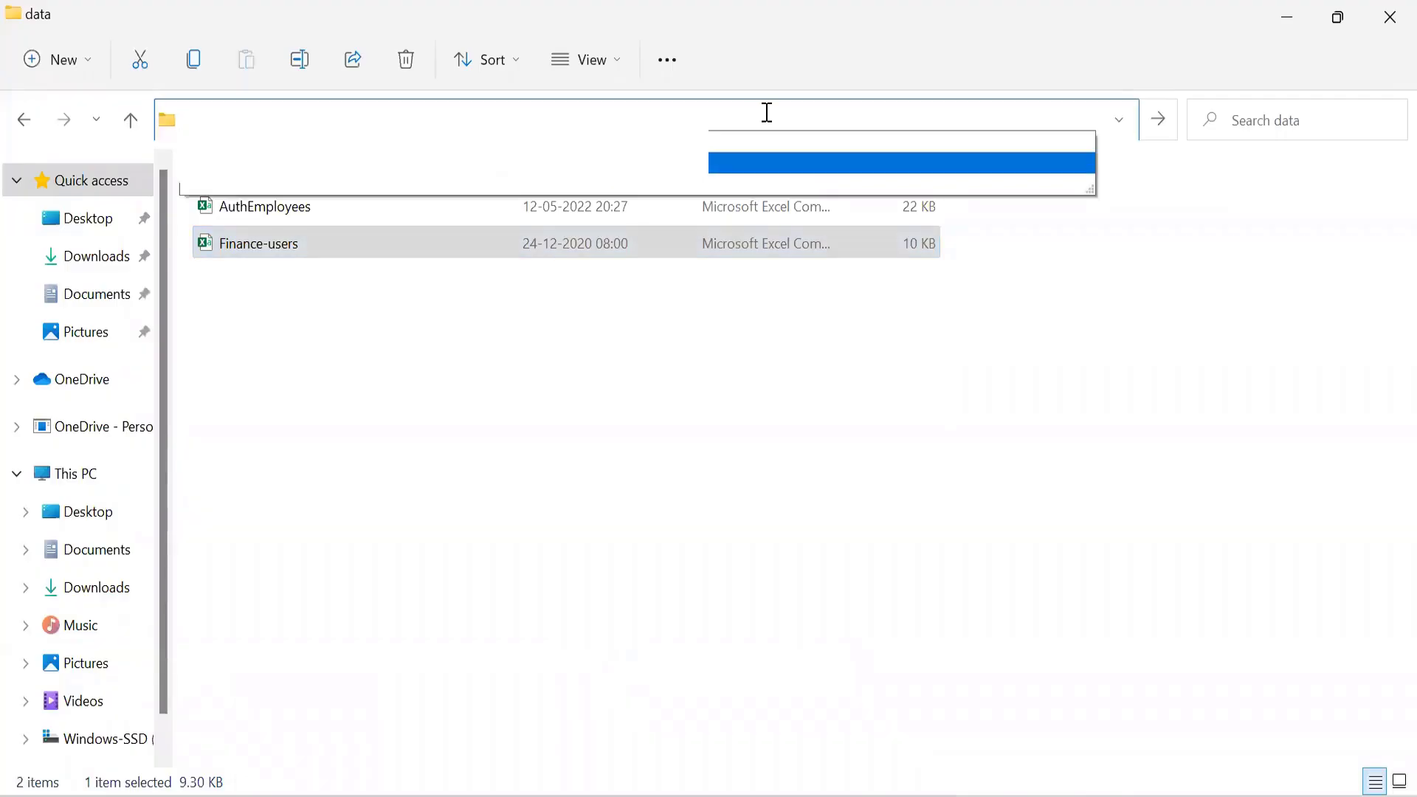
{"action": "key", "text": "ctrl+a"}
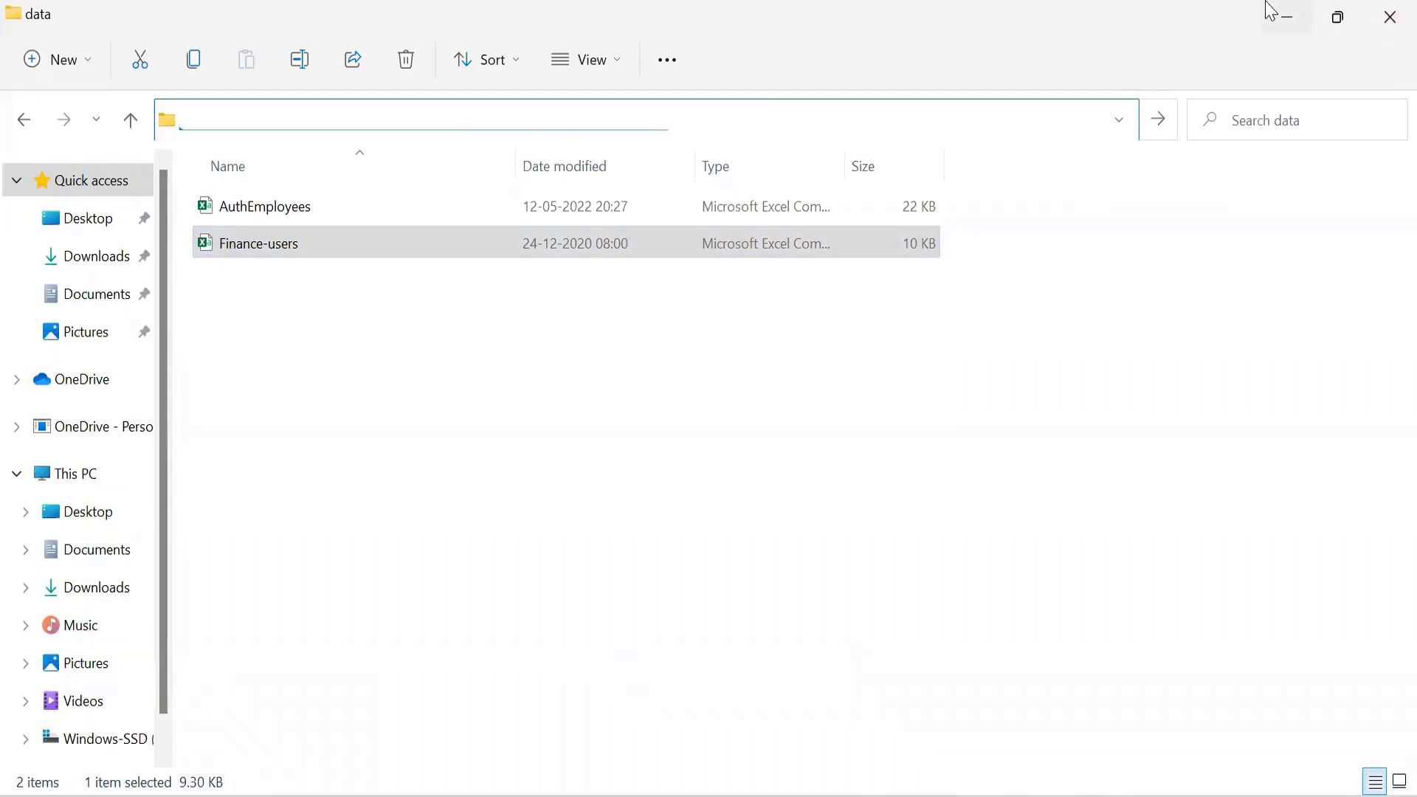
{"action": "left_click", "coordinate": [1286, 15]}
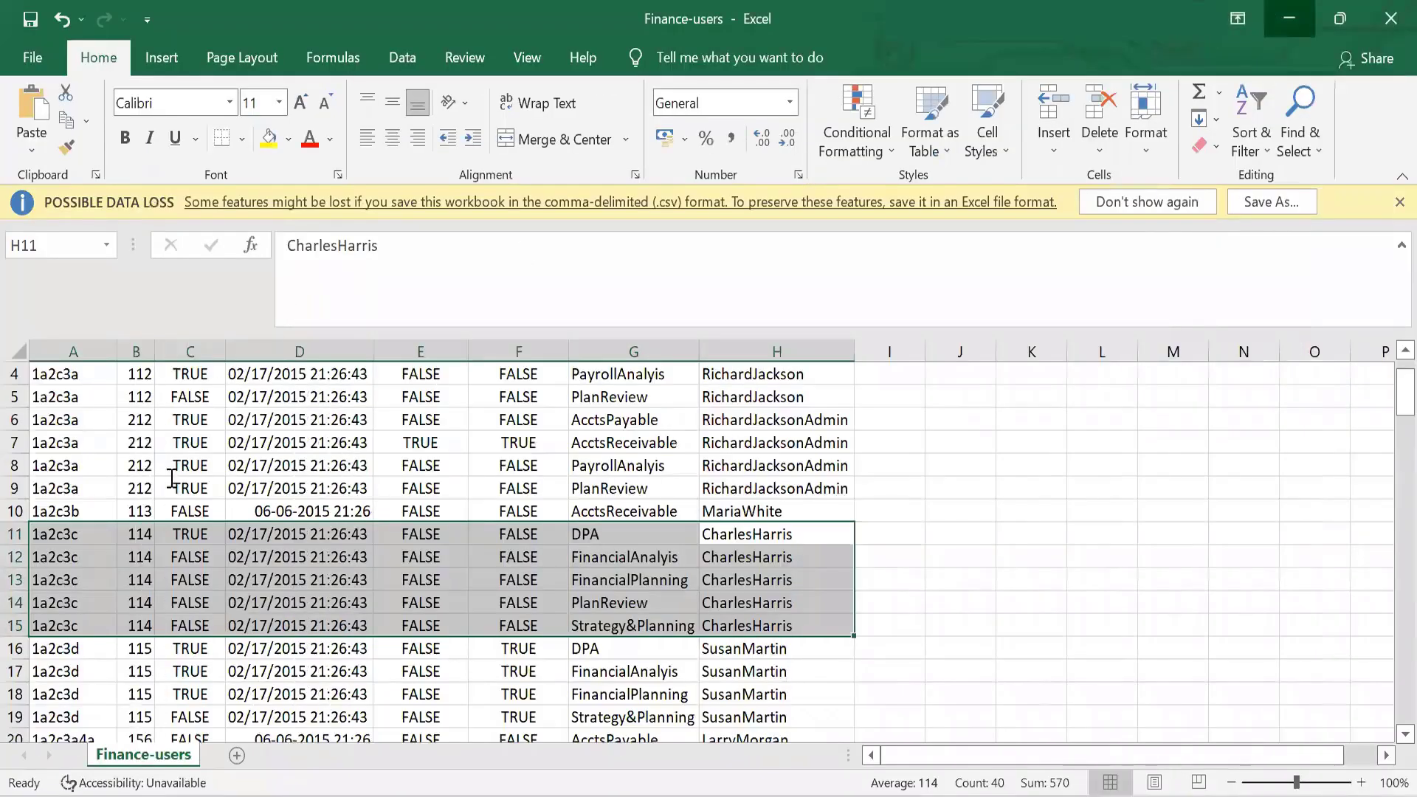
{"action": "left_click", "coordinate": [1289, 19]}
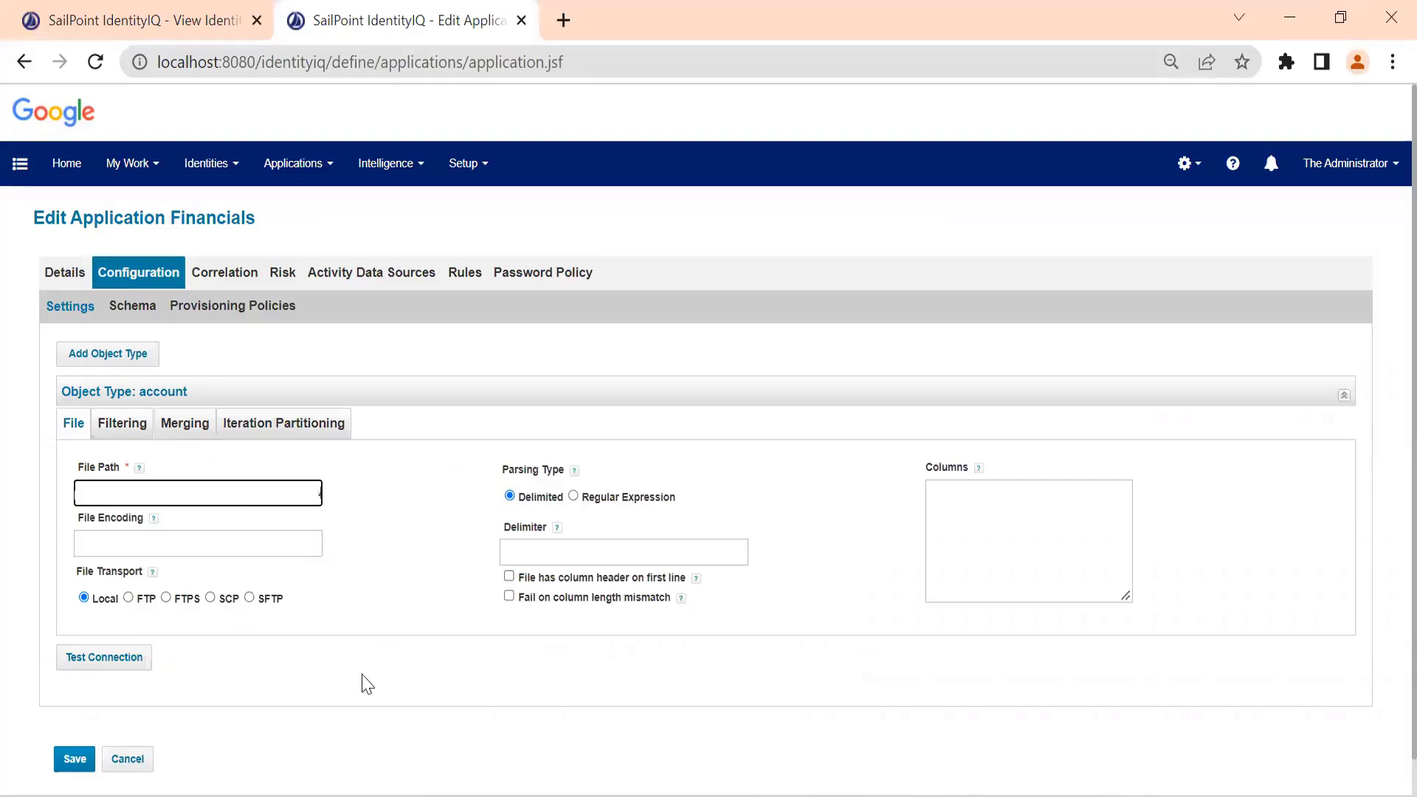
- Set a comma as the delimiter and enable File has column header on first line, checking the header row in the Finance-users workbook
{"action": "left_click", "coordinate": [553, 552]}
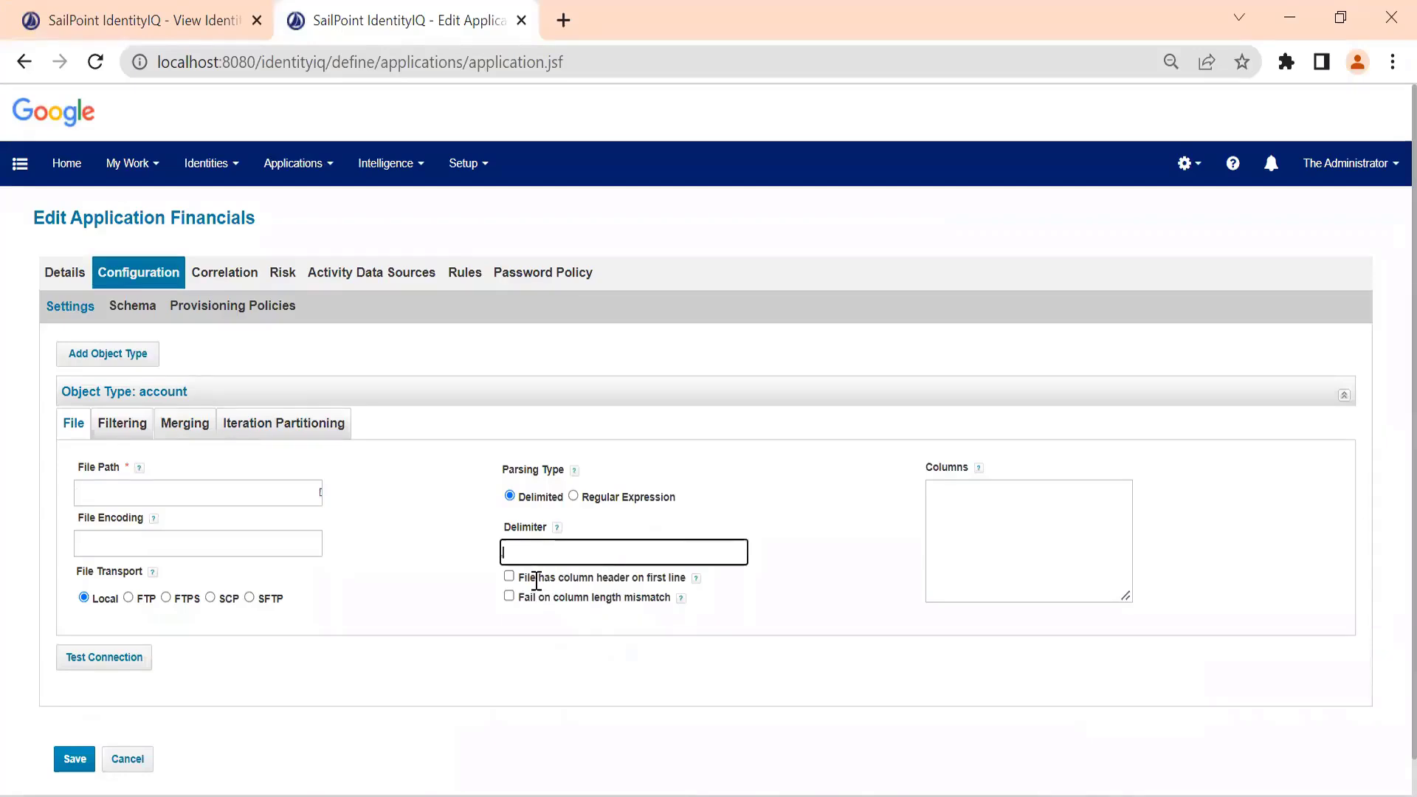
{"action": "left_click_drag", "start_coordinate": [536, 578], "coordinate": [651, 578]}
{"action": "key", "text": "alt+Tab"}
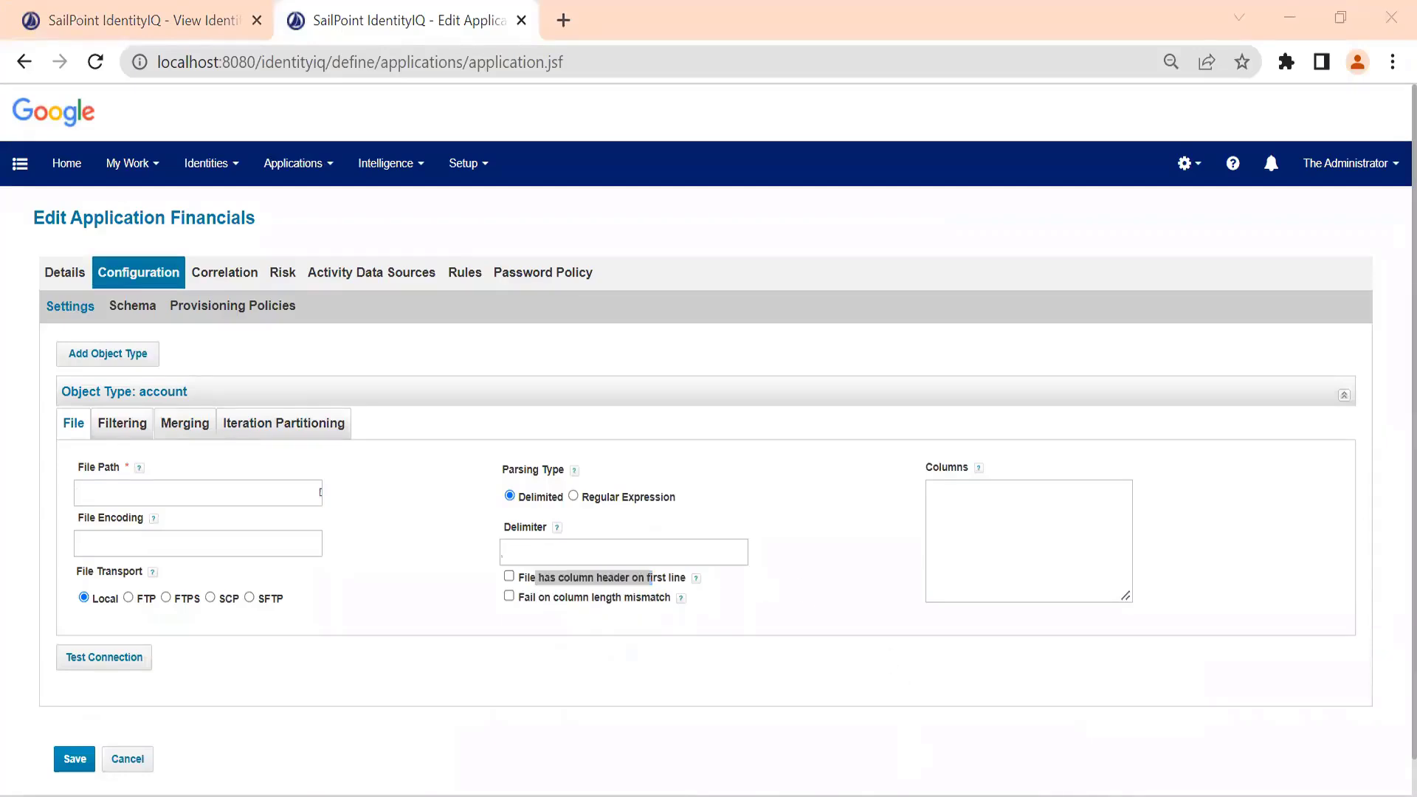
{"action": "left_click", "coordinate": [1012, 762]}
{"action": "scroll", "coordinate": [279, 450], "scroll_direction": "up", "scroll_amount": 1}
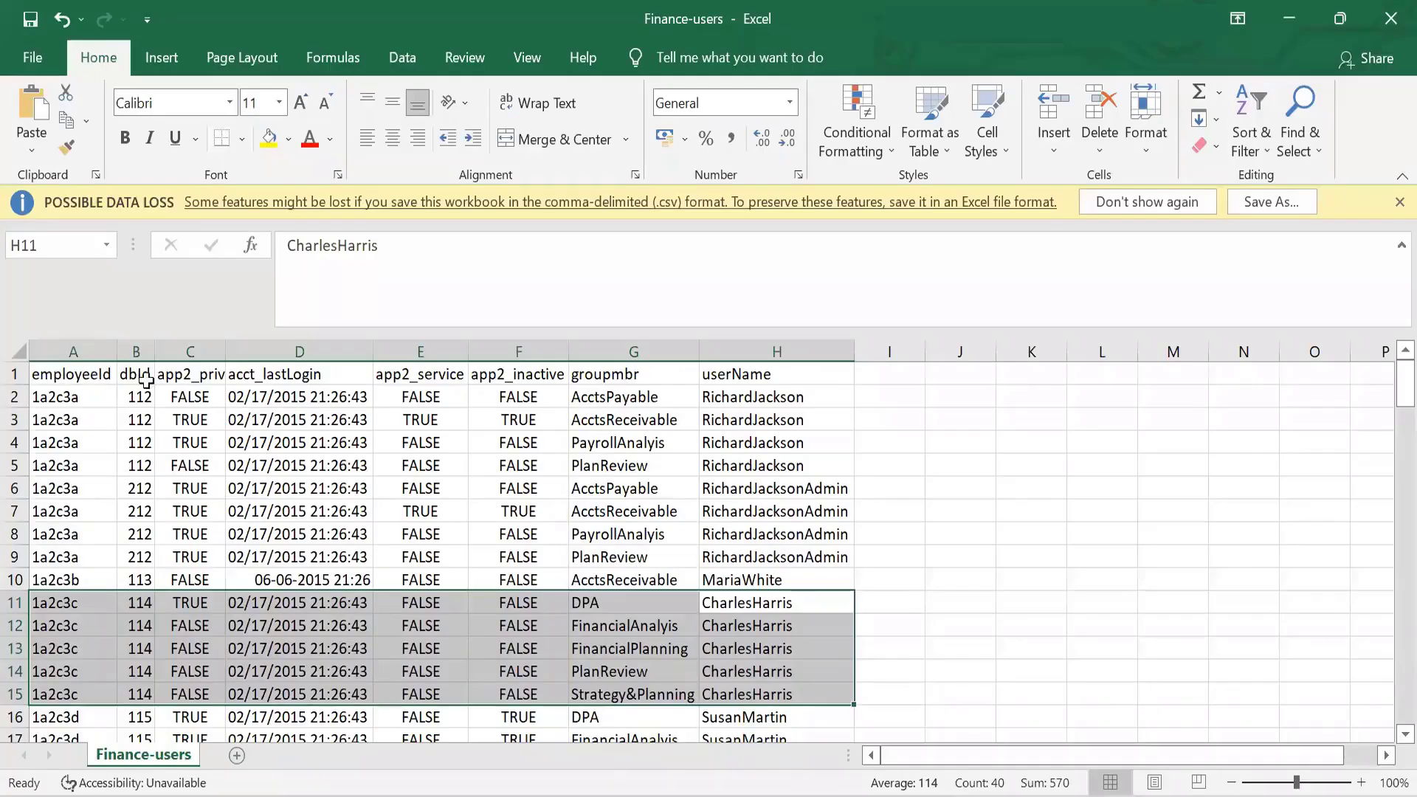
{"action": "left_click_drag", "start_coordinate": [142, 375], "coordinate": [203, 375]}
{"action": "left_click", "coordinate": [461, 380]}
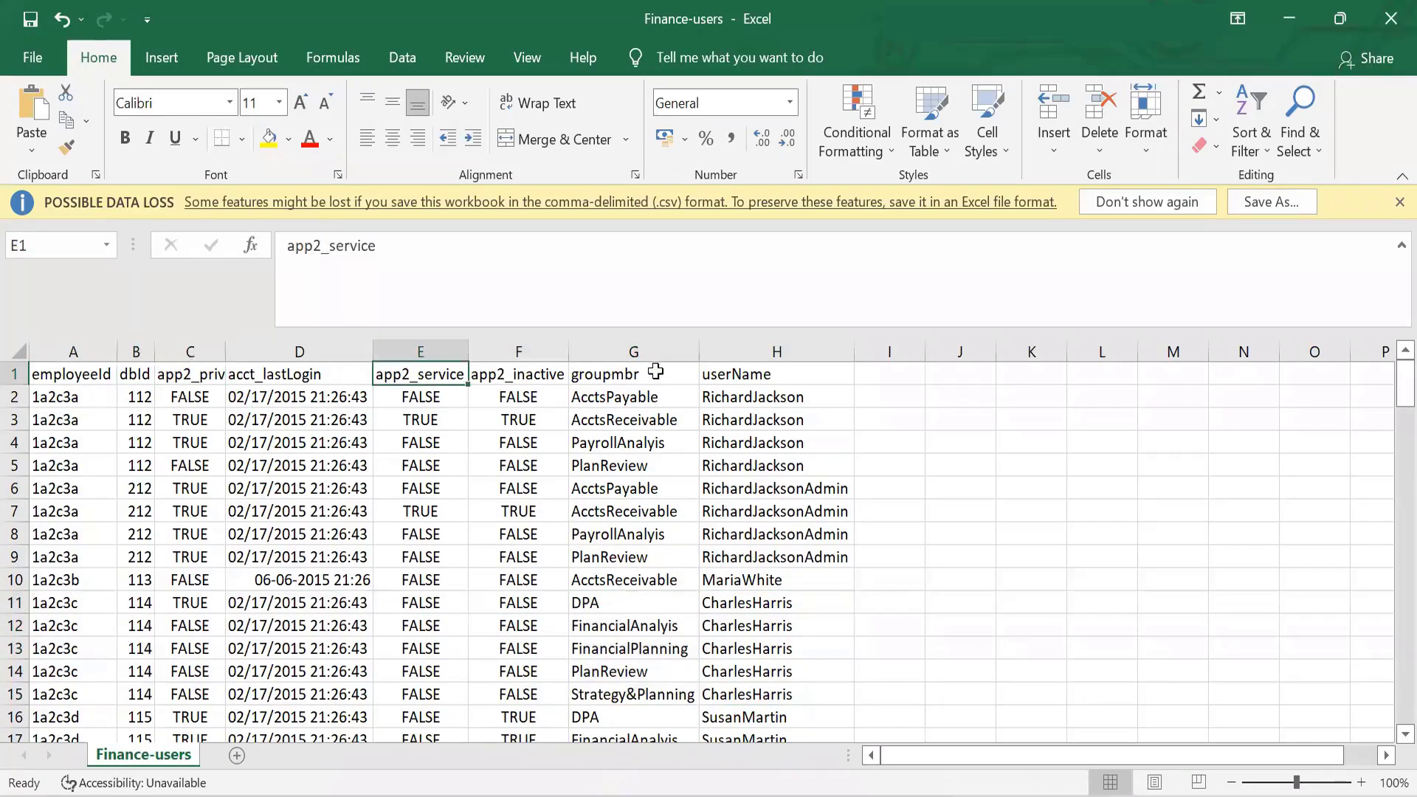
{"action": "left_click", "coordinate": [648, 374]}
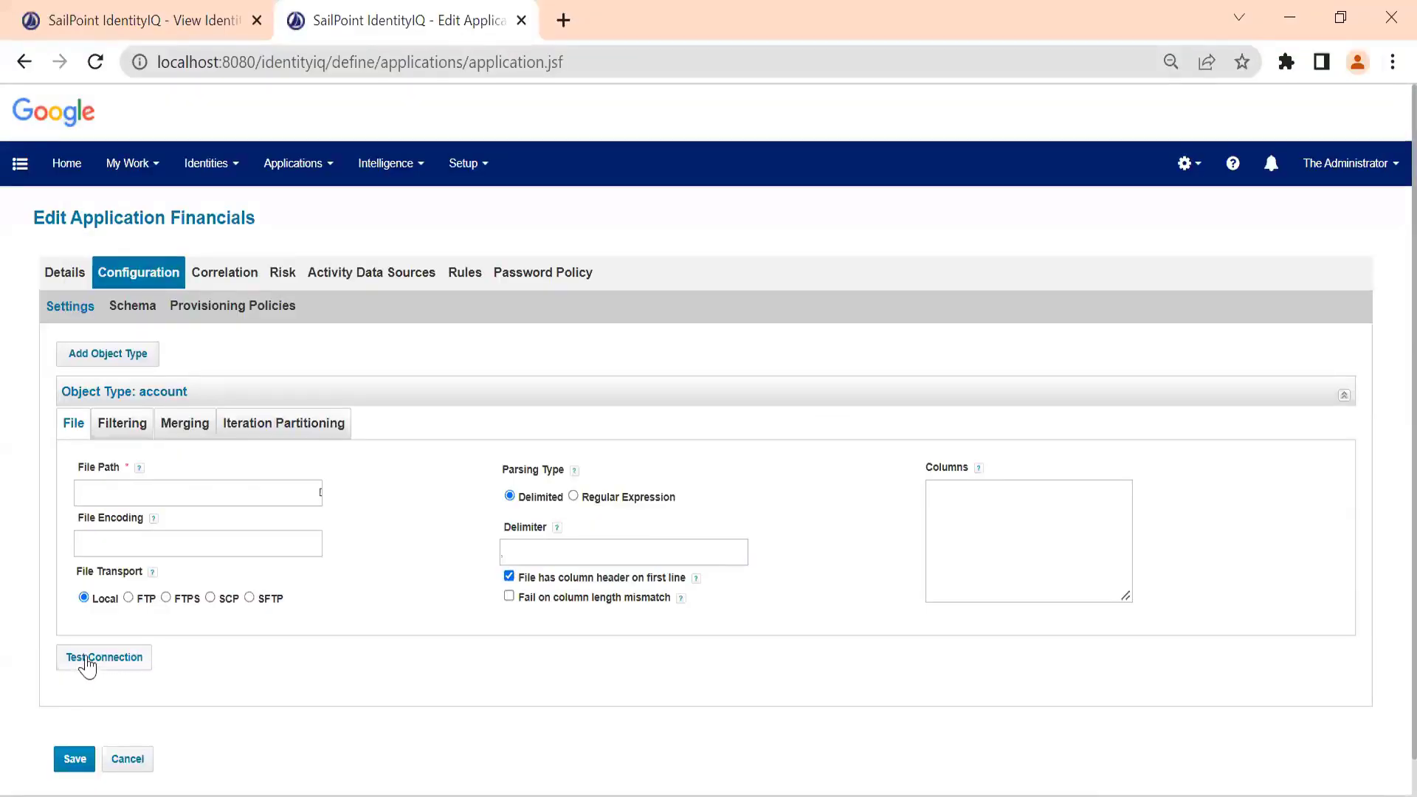
- Test the connection to the account file and read the returned message
{"action": "left_click", "coordinate": [87, 662]}
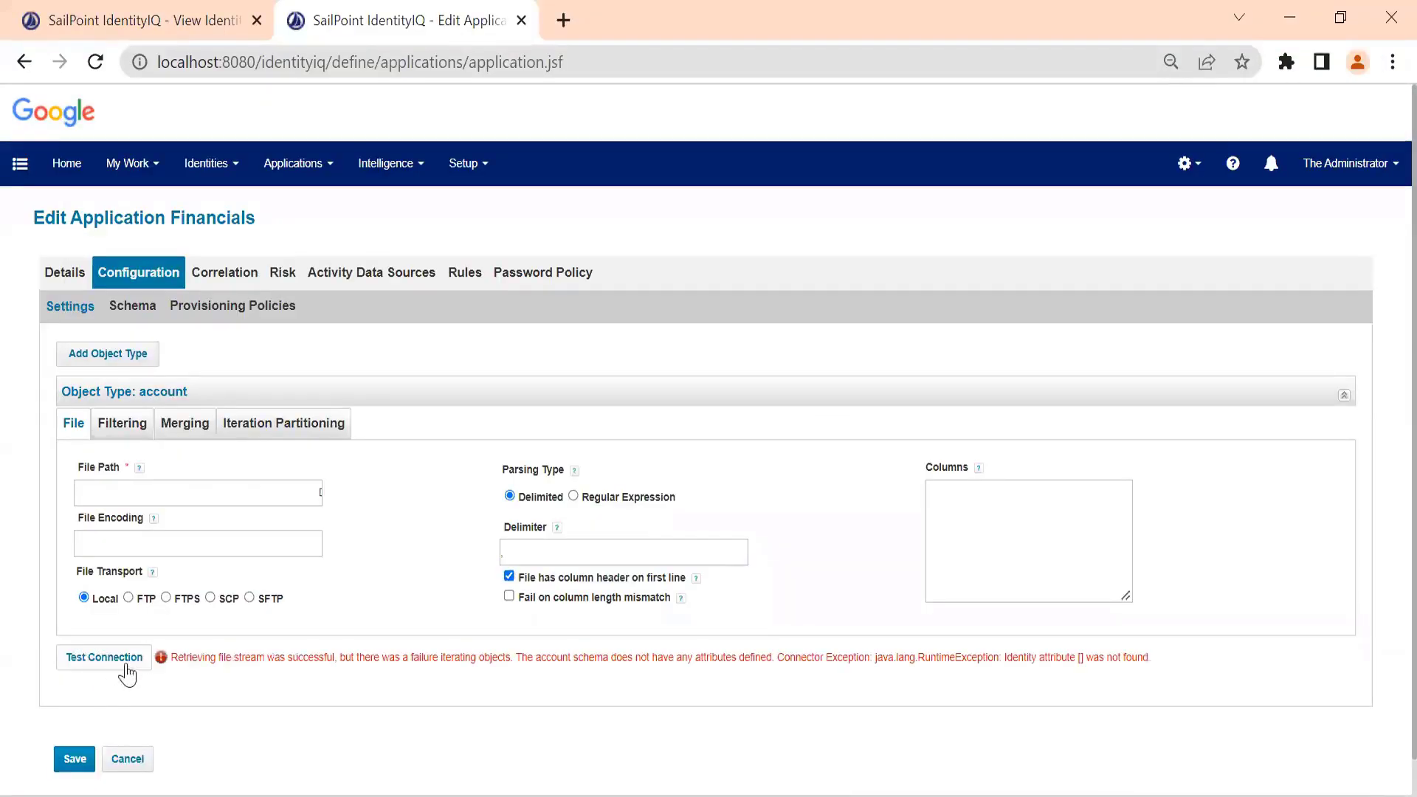
{"action": "left_click_drag", "start_coordinate": [190, 674], "coordinate": [1110, 677]}
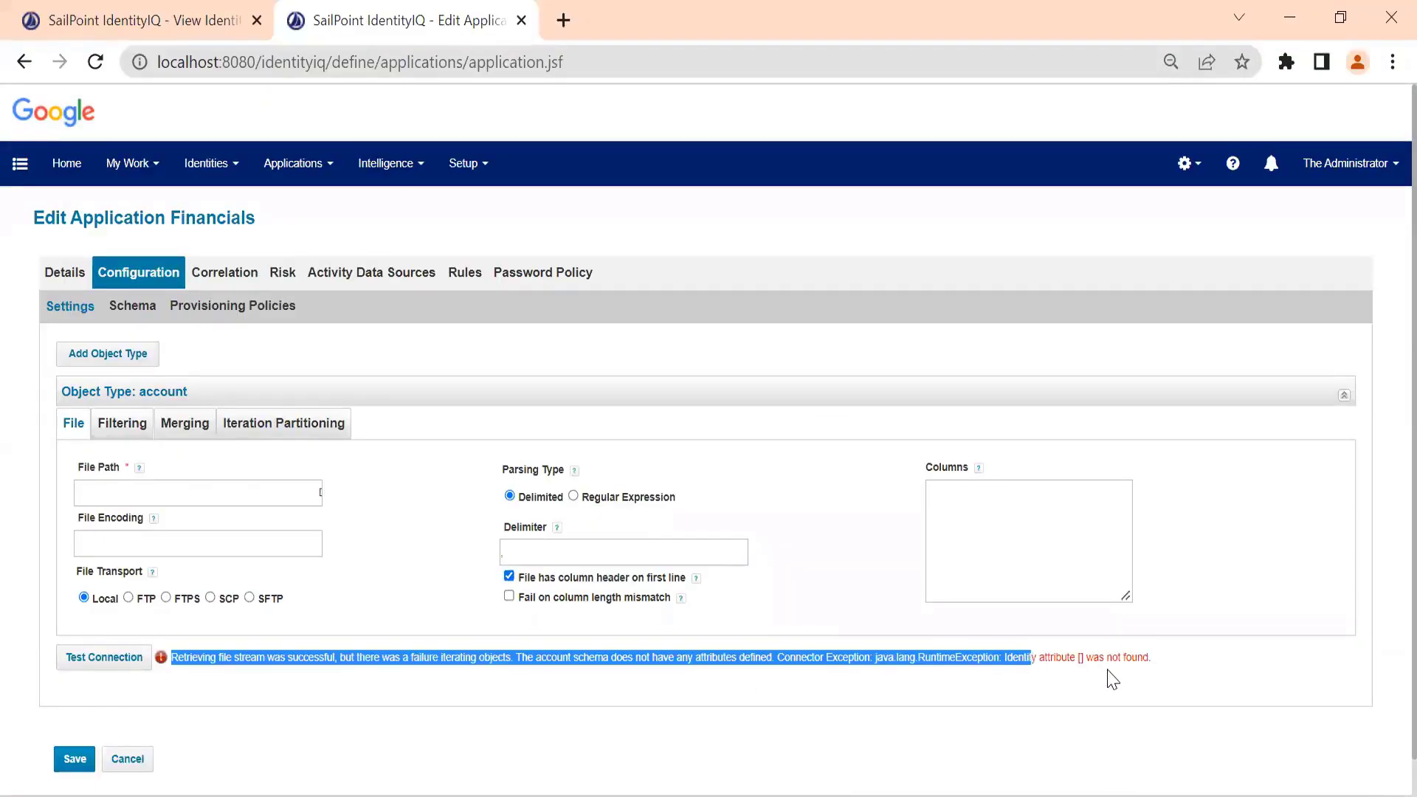
{"action": "left_click", "coordinate": [1112, 679]}
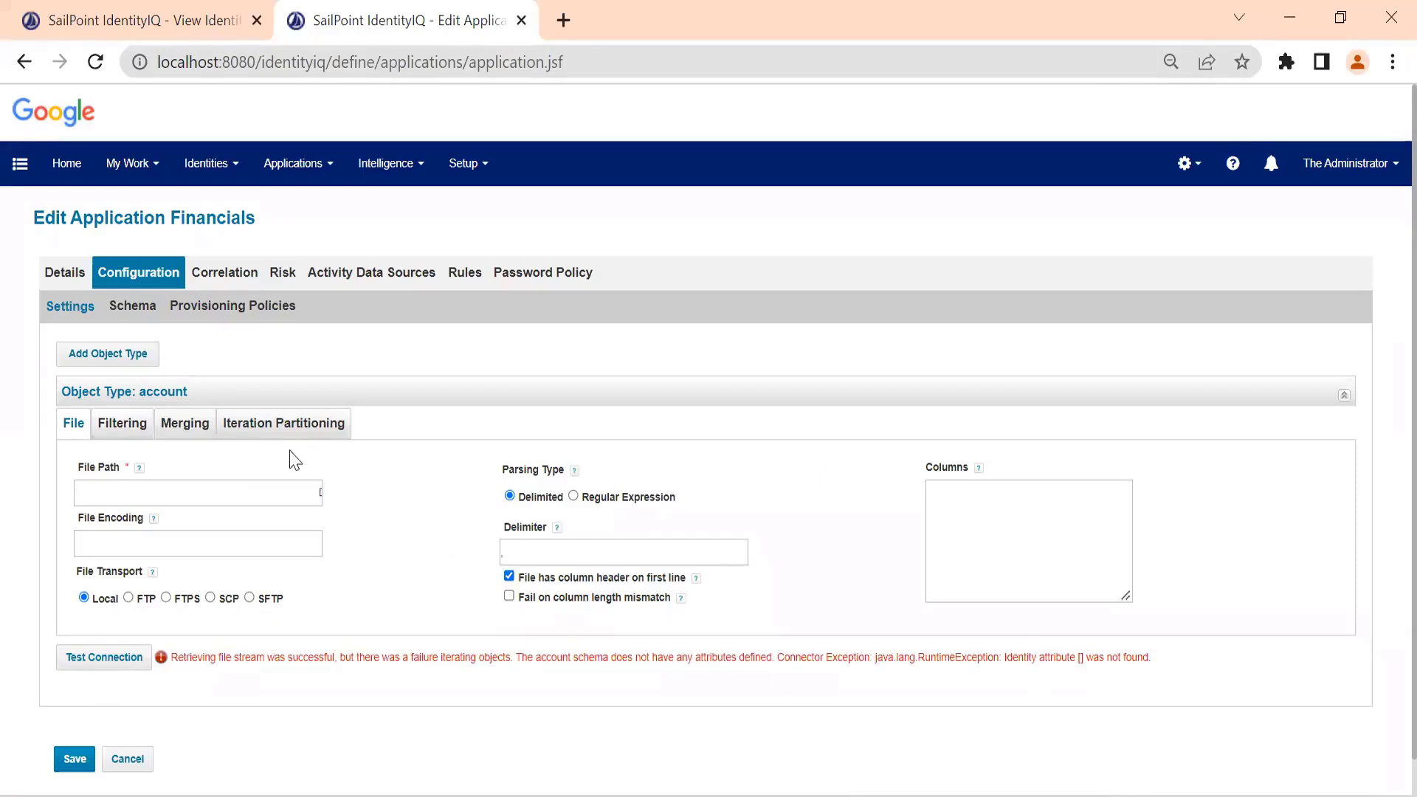
- Open the account schema and discover its schema attributes from the delimited file
{"action": "left_click", "coordinate": [147, 310]}
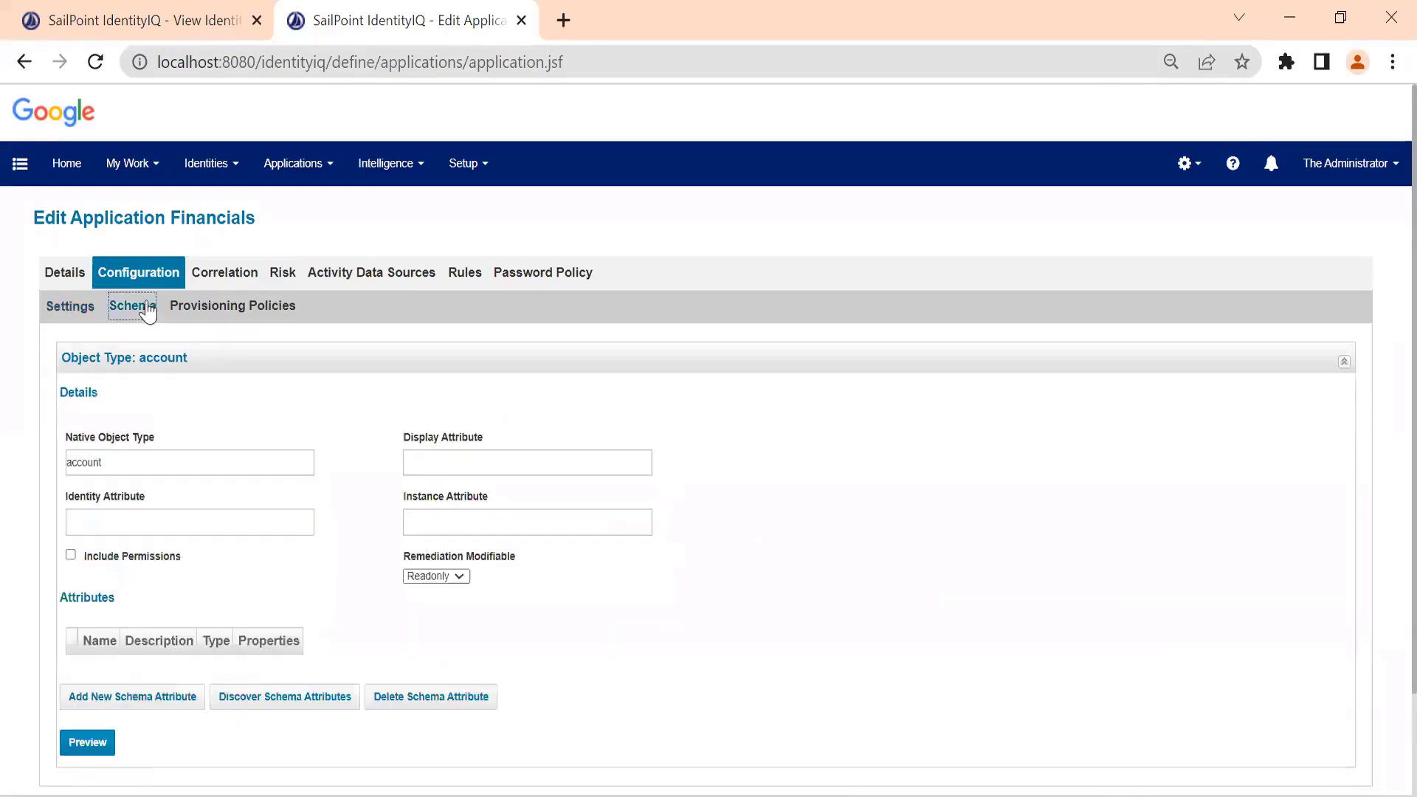
{"action": "scroll", "coordinate": [184, 454], "scroll_direction": "down", "scroll_amount": 2}
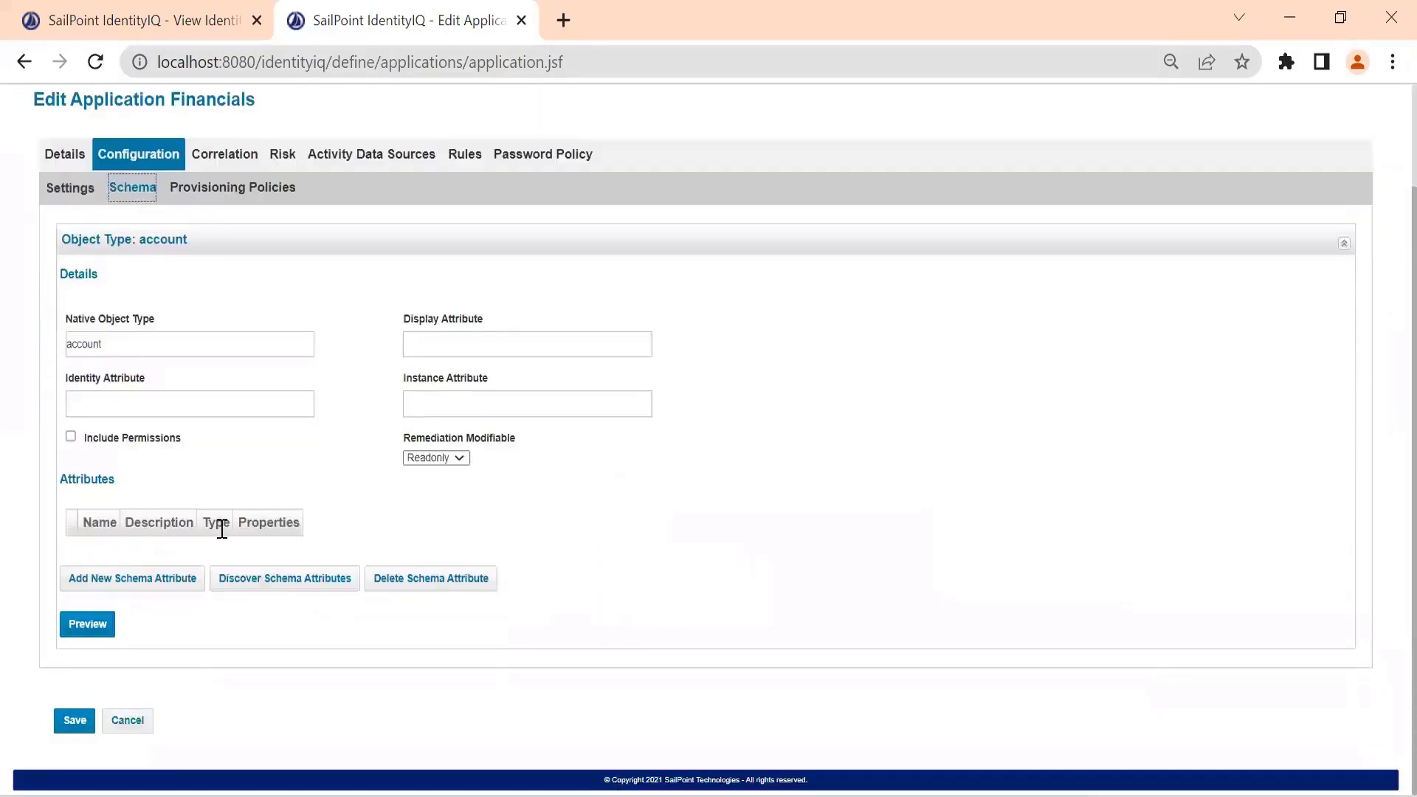
{"action": "left_click", "coordinate": [281, 585]}
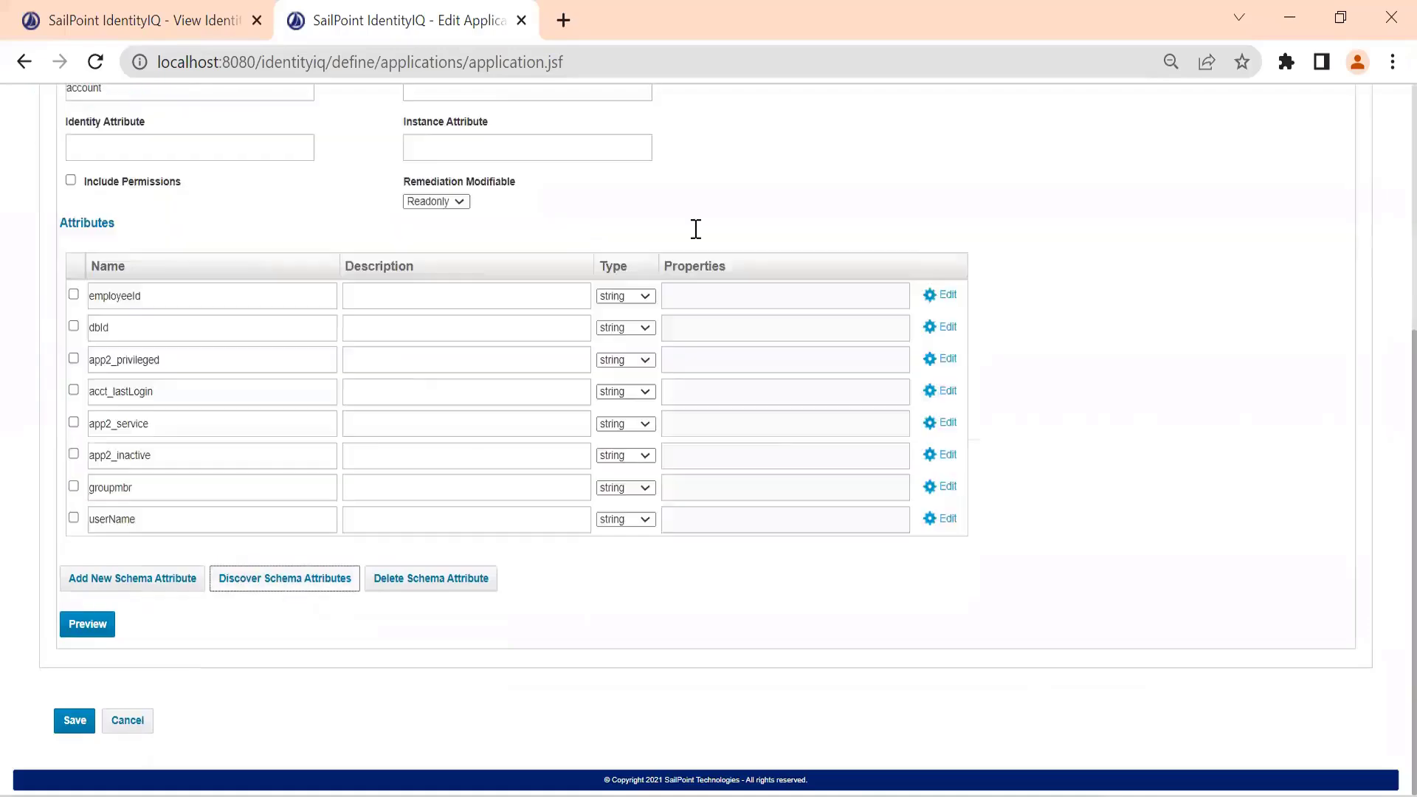
- Compare the discovered attributes with the Finance-users column headers and set the account schema's identity attribute to employeeId
{"action": "double_click", "coordinate": [100, 294]}
{"action": "key", "text": "ctrl+c"}
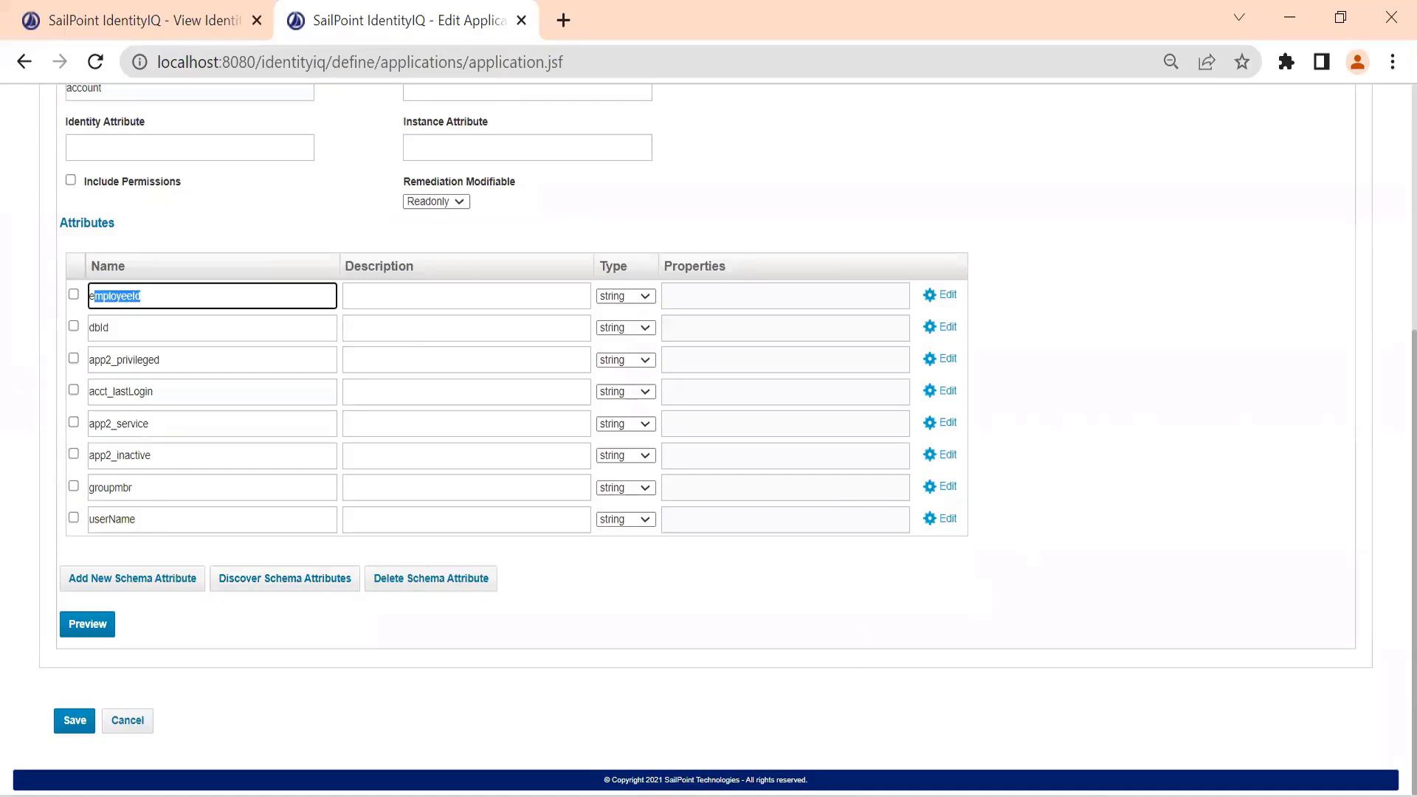
{"action": "left_click", "coordinate": [127, 360]}
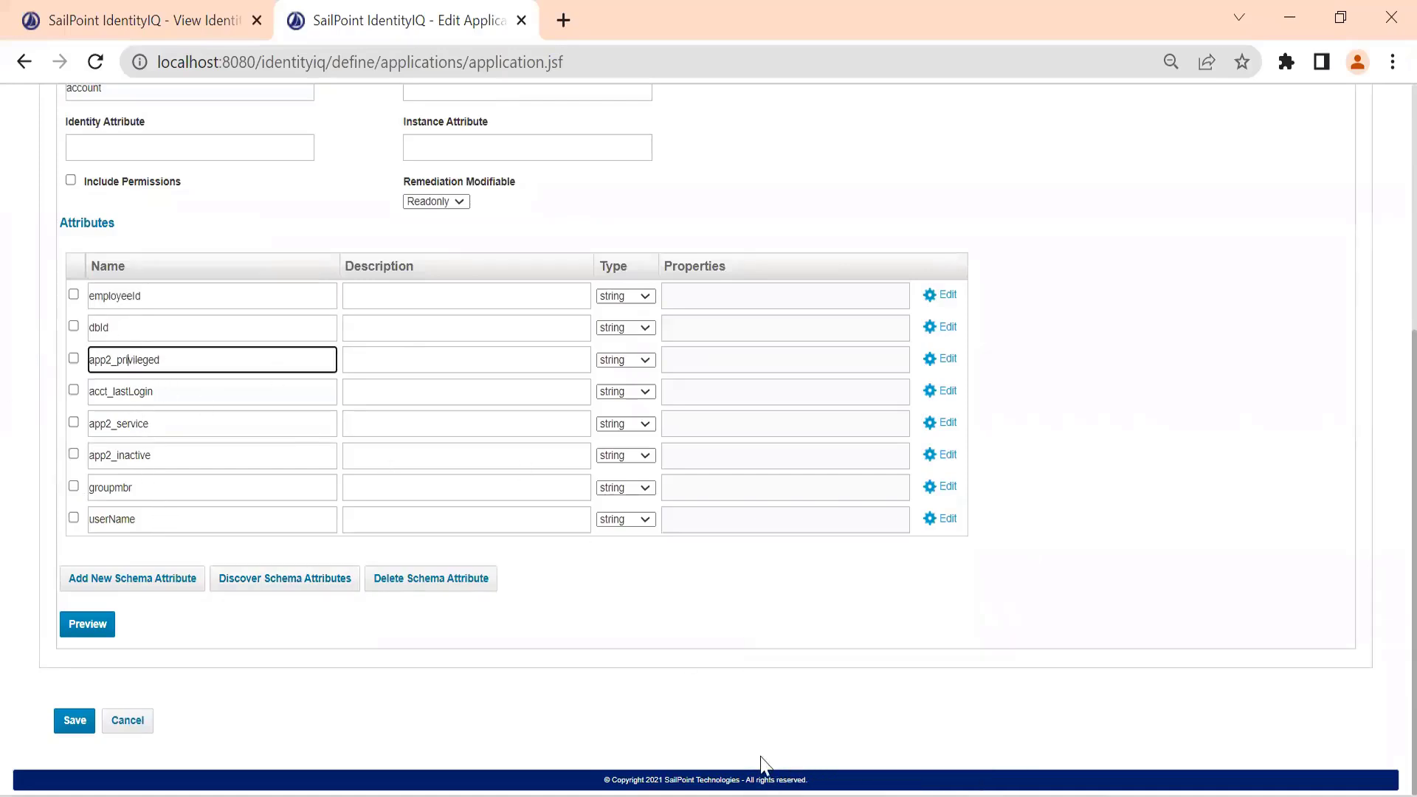
{"action": "left_click", "coordinate": [980, 733]}
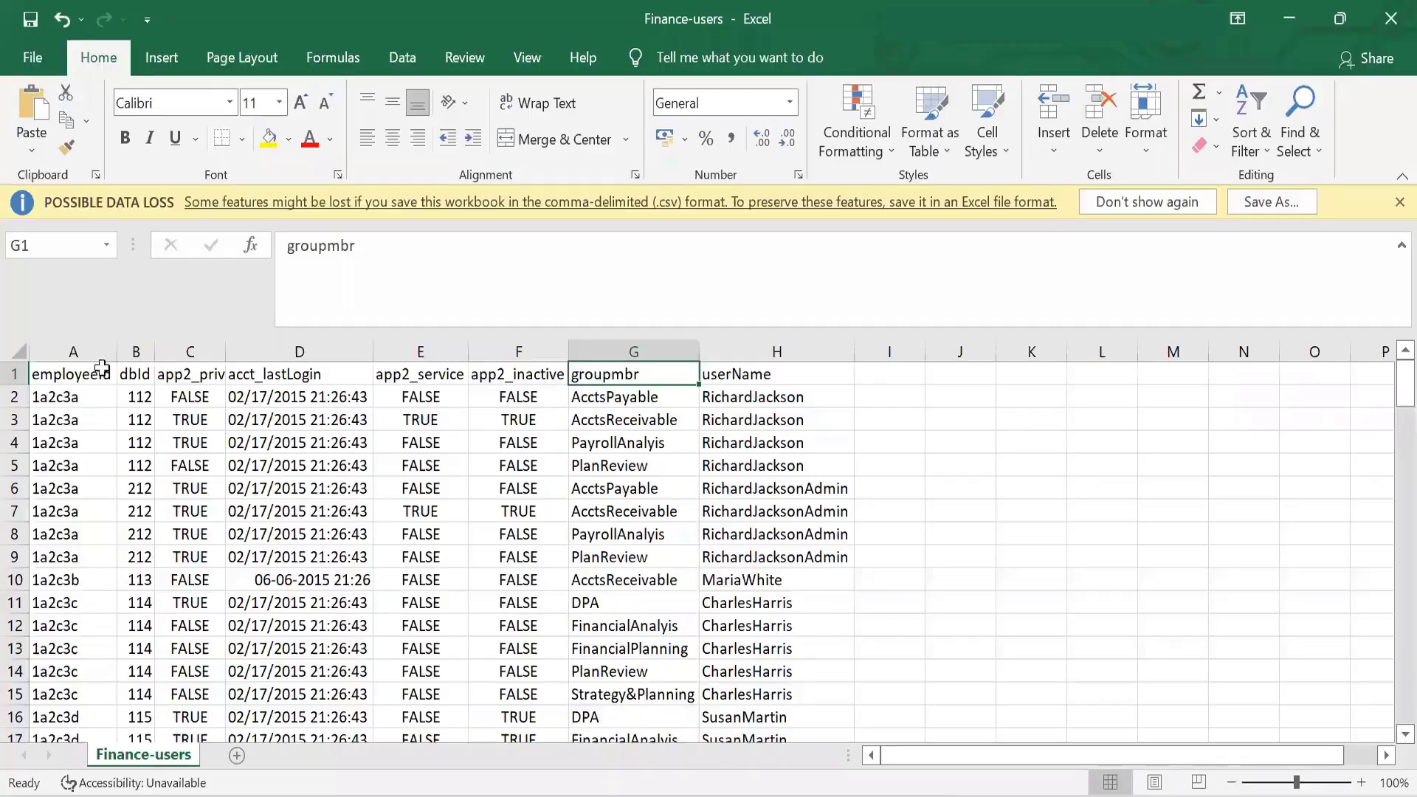
{"action": "left_click", "coordinate": [107, 372]}
{"action": "left_click", "coordinate": [174, 375]}
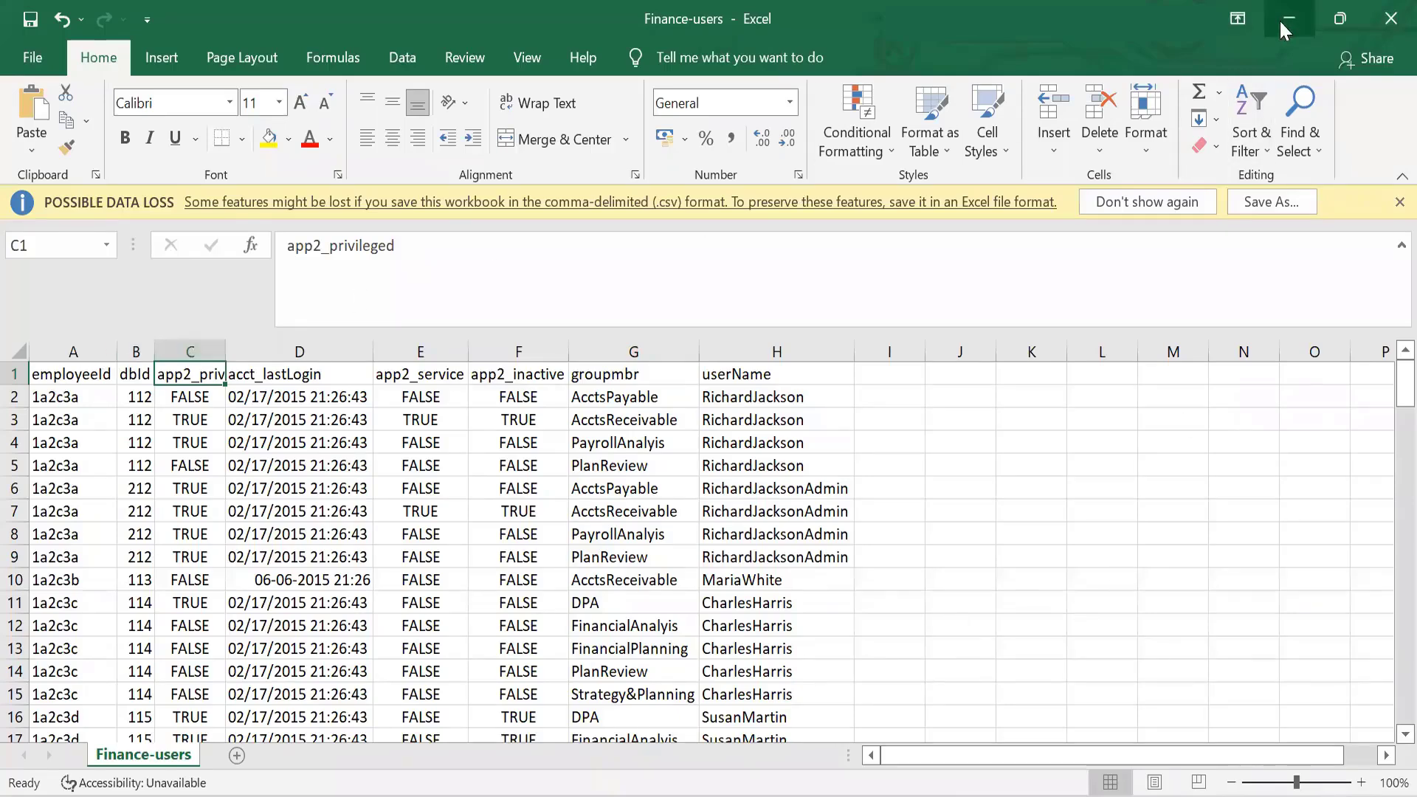
{"action": "scroll", "coordinate": [321, 503], "scroll_direction": "up", "scroll_amount": 3}
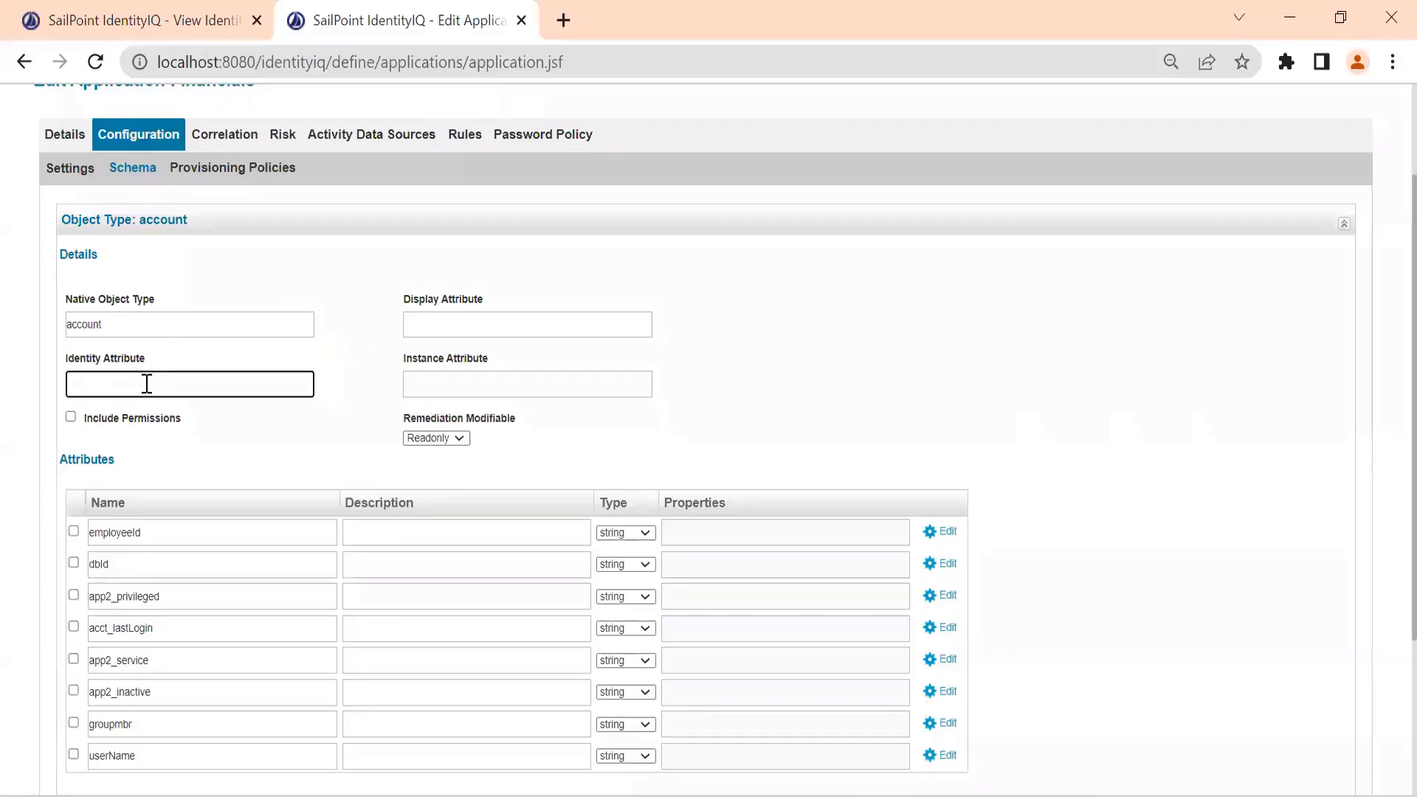
{"action": "key", "text": "ctrl+v"}
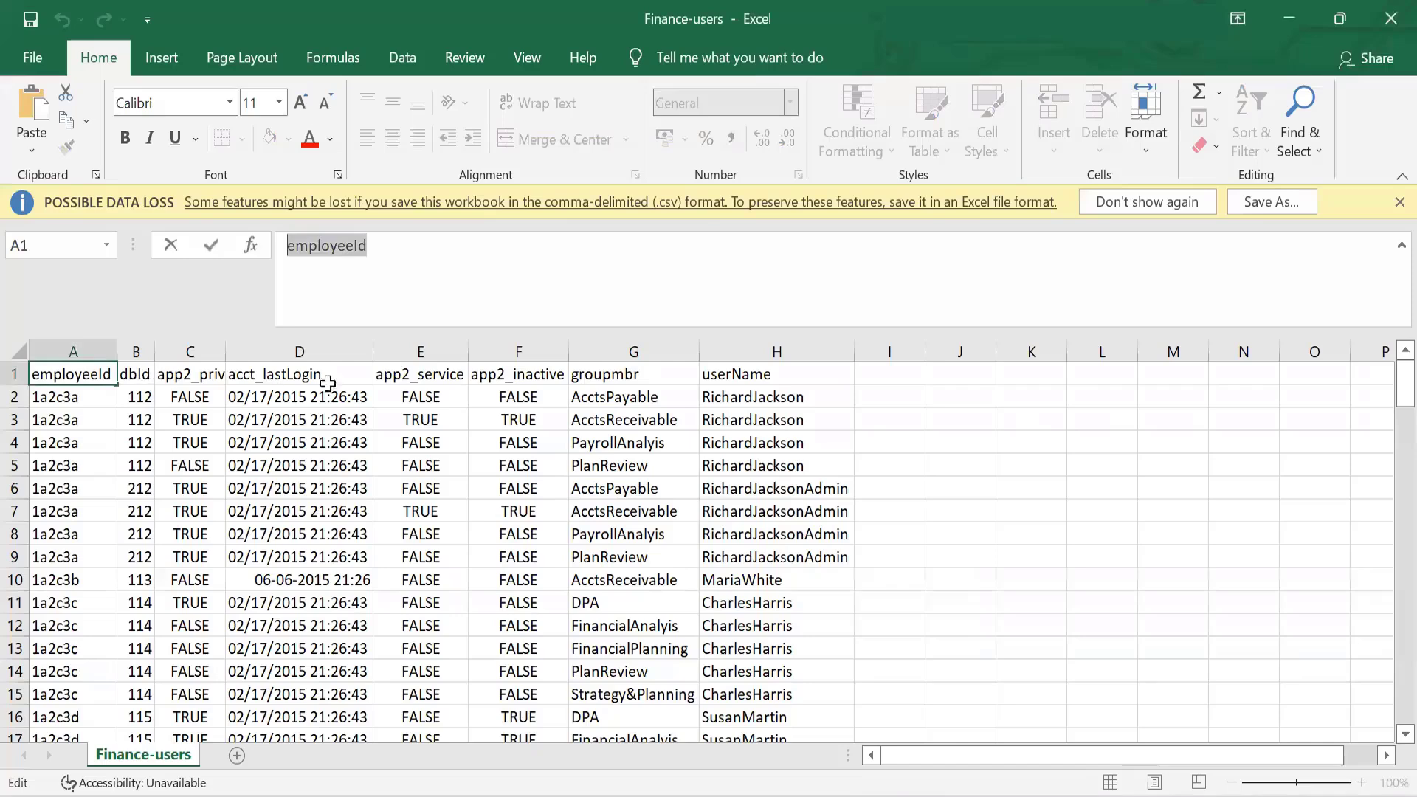
- Copy the userName header from the Finance-users workbook and set it as the account schema's display attribute
{"action": "left_click", "coordinate": [712, 377]}
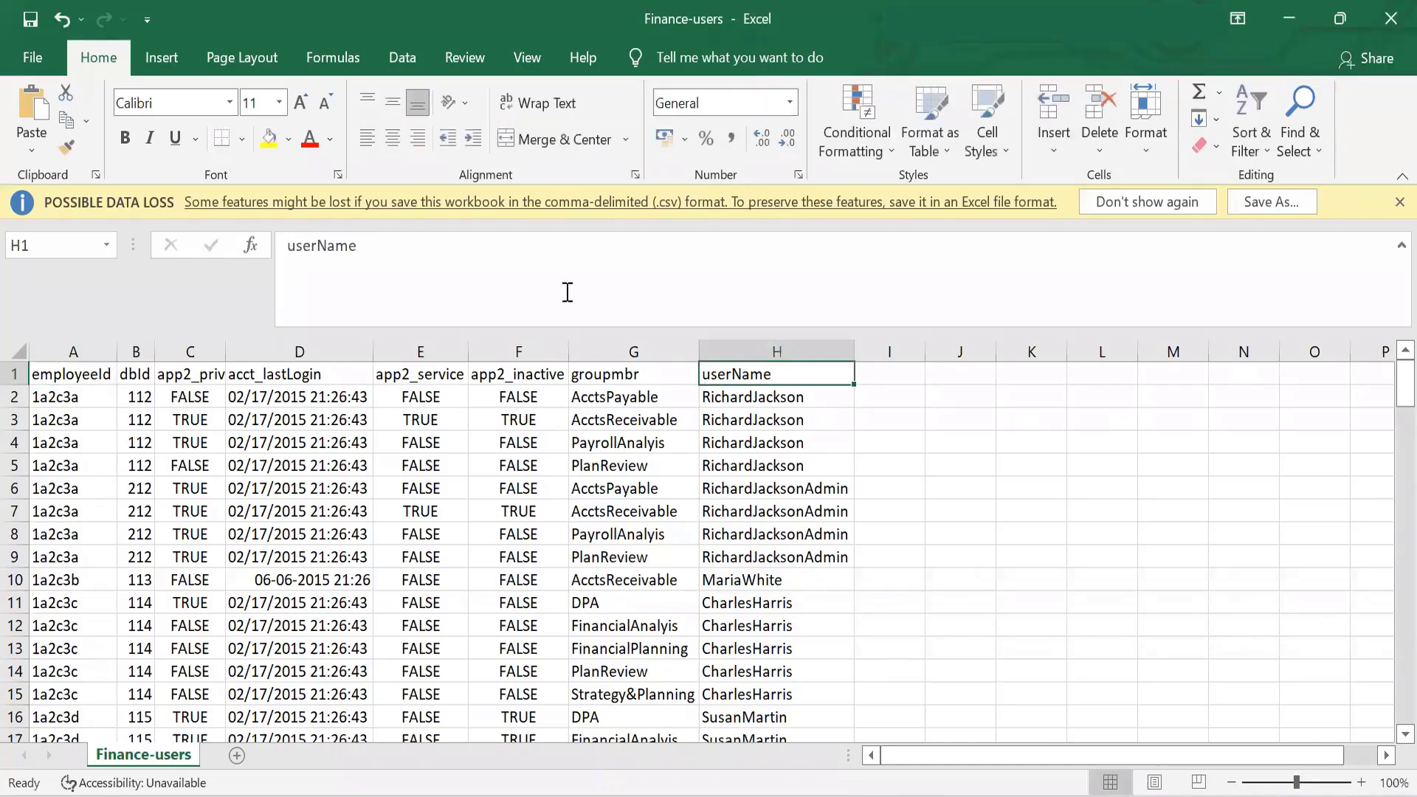
{"action": "double_click", "coordinate": [402, 250]}
{"action": "key", "text": "ctrl+c"}
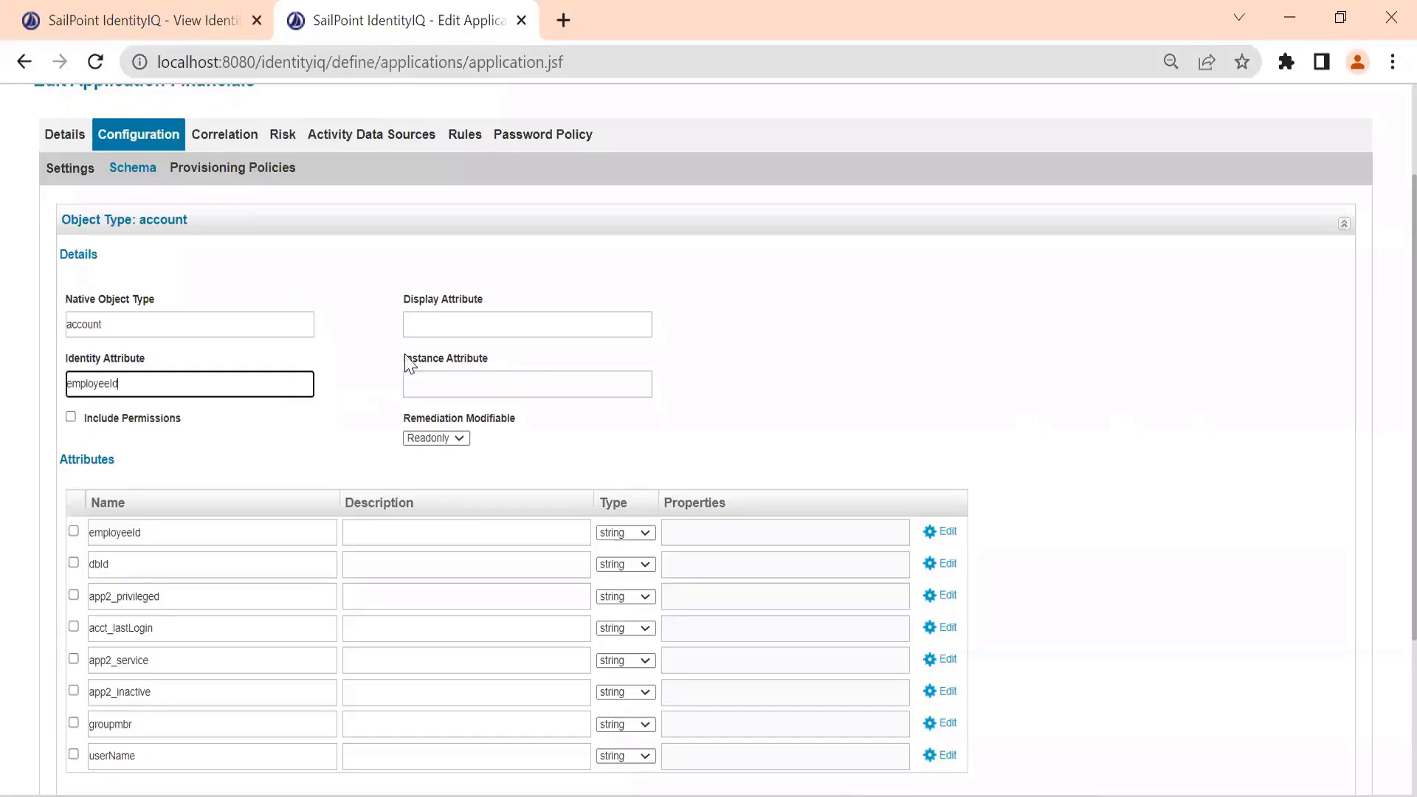
{"action": "left_click", "coordinate": [435, 325]}
{"action": "key", "text": "ctrl+v"}
- Preview the account data read with the Financials schema, and close the preview
{"action": "scroll", "coordinate": [526, 498], "scroll_direction": "down", "scroll_amount": 3}
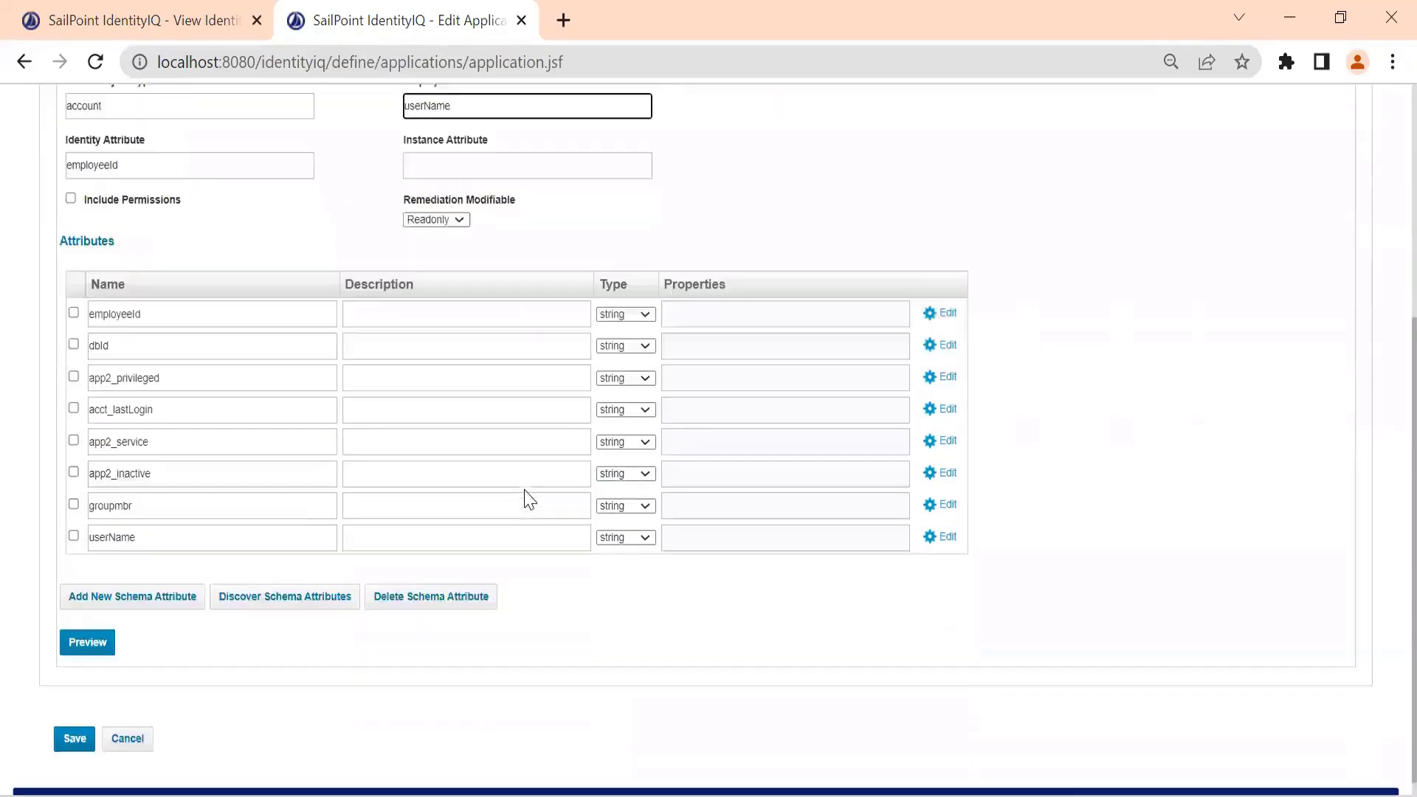
{"action": "left_click", "coordinate": [99, 624]}
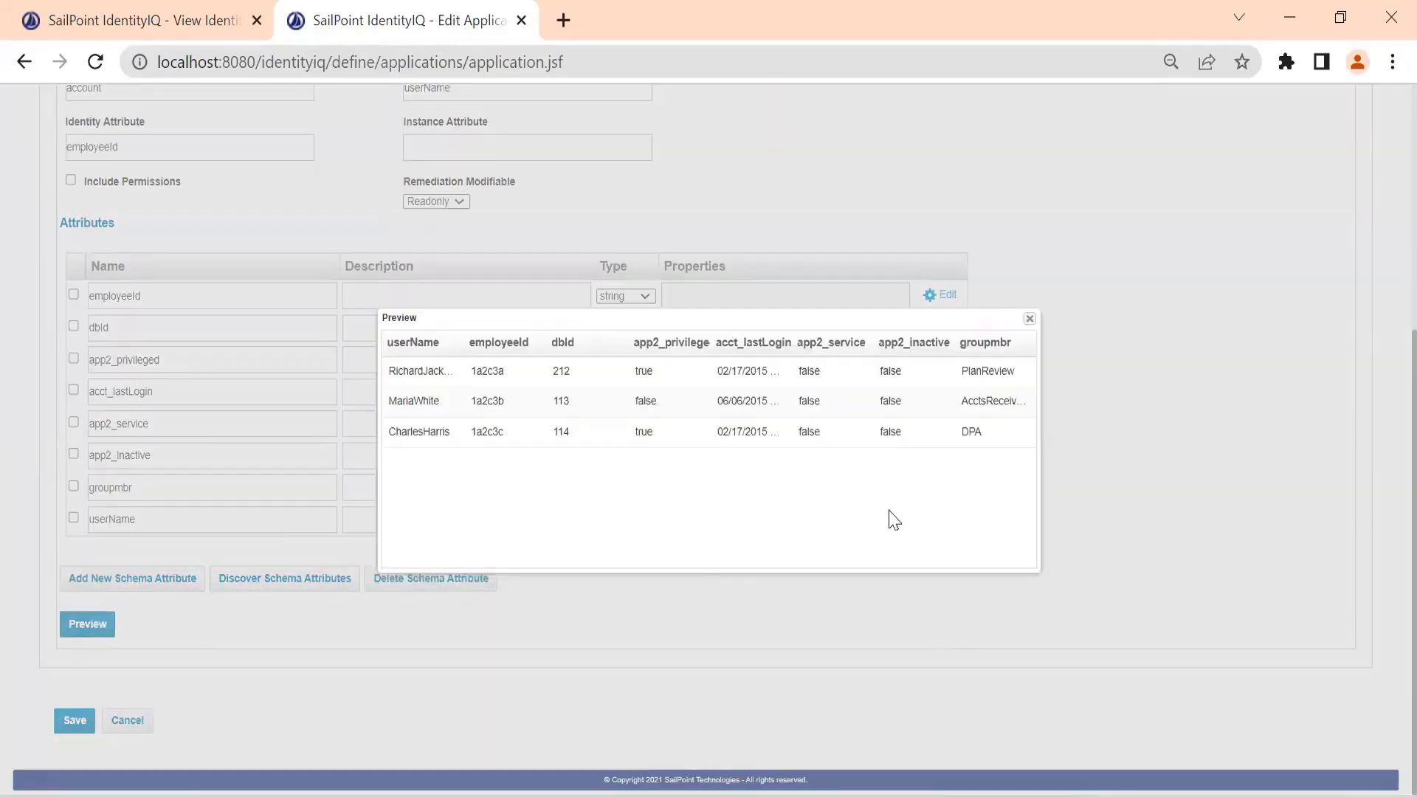
{"action": "left_click", "coordinate": [1029, 318]}
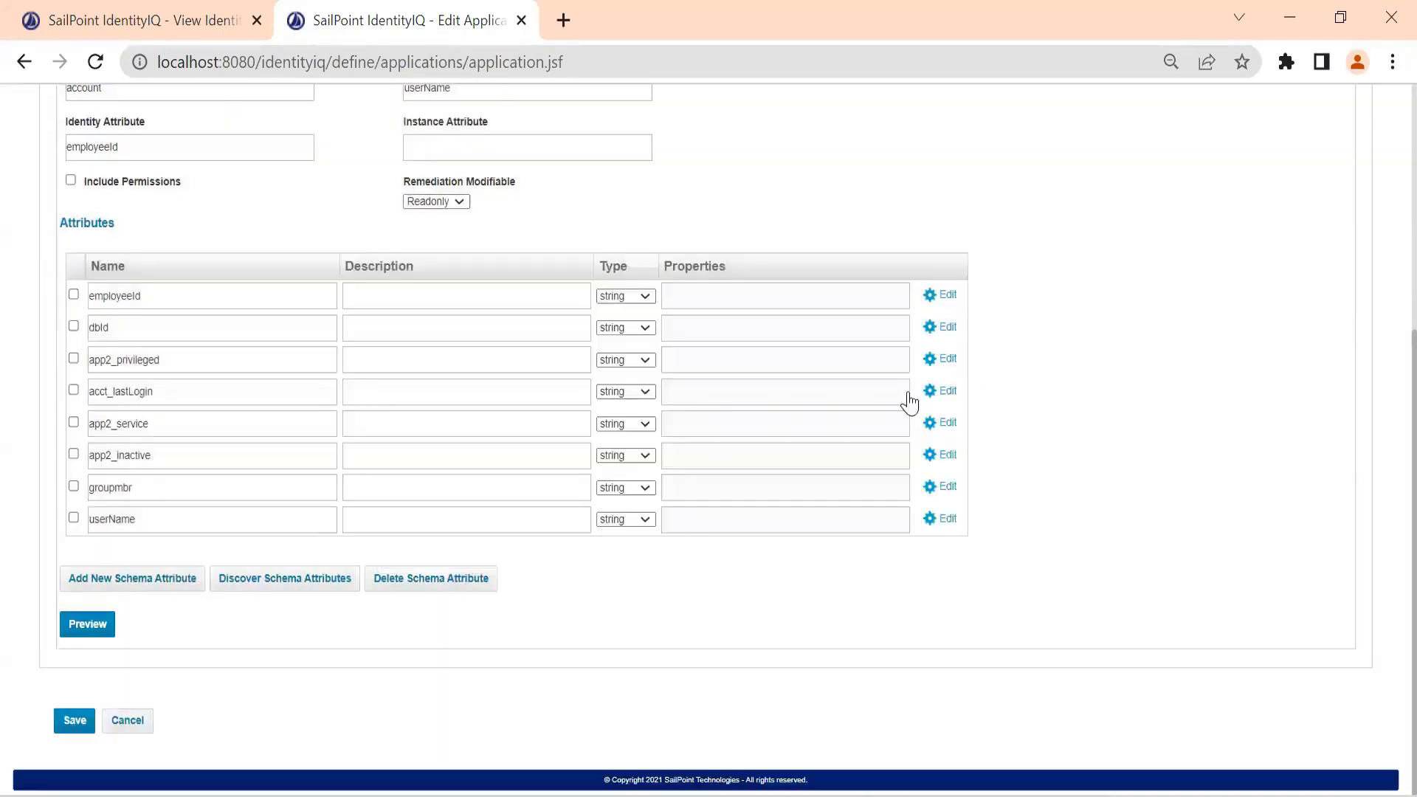
- Return to the Financials file settings, test the connection again, and save the application
{"action": "scroll", "coordinate": [174, 336], "scroll_direction": "up", "scroll_amount": 5}
{"action": "left_click", "coordinate": [70, 306]}
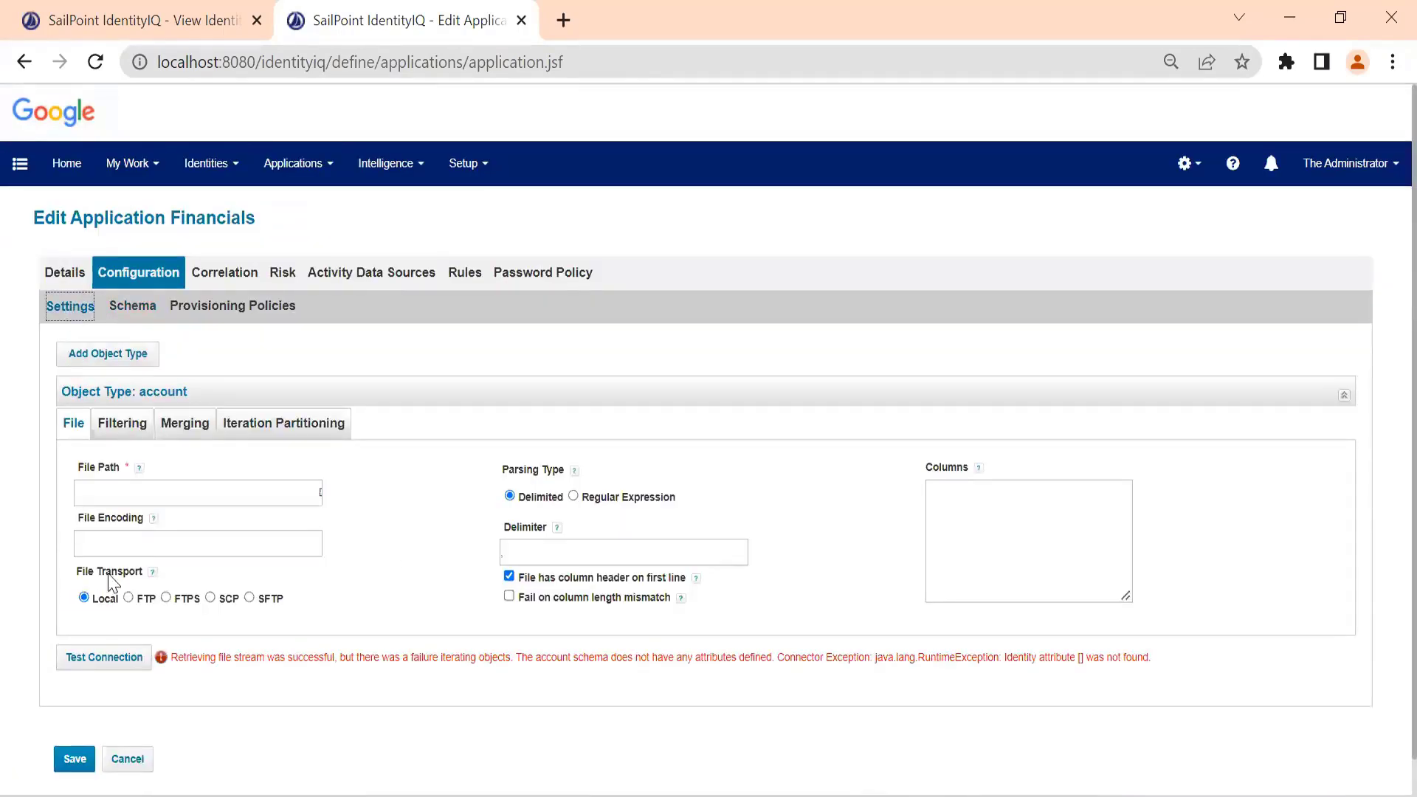
{"action": "left_click", "coordinate": [112, 654]}
{"action": "scroll", "coordinate": [111, 664], "scroll_direction": "down", "scroll_amount": 1}
{"action": "left_click", "coordinate": [87, 729]}
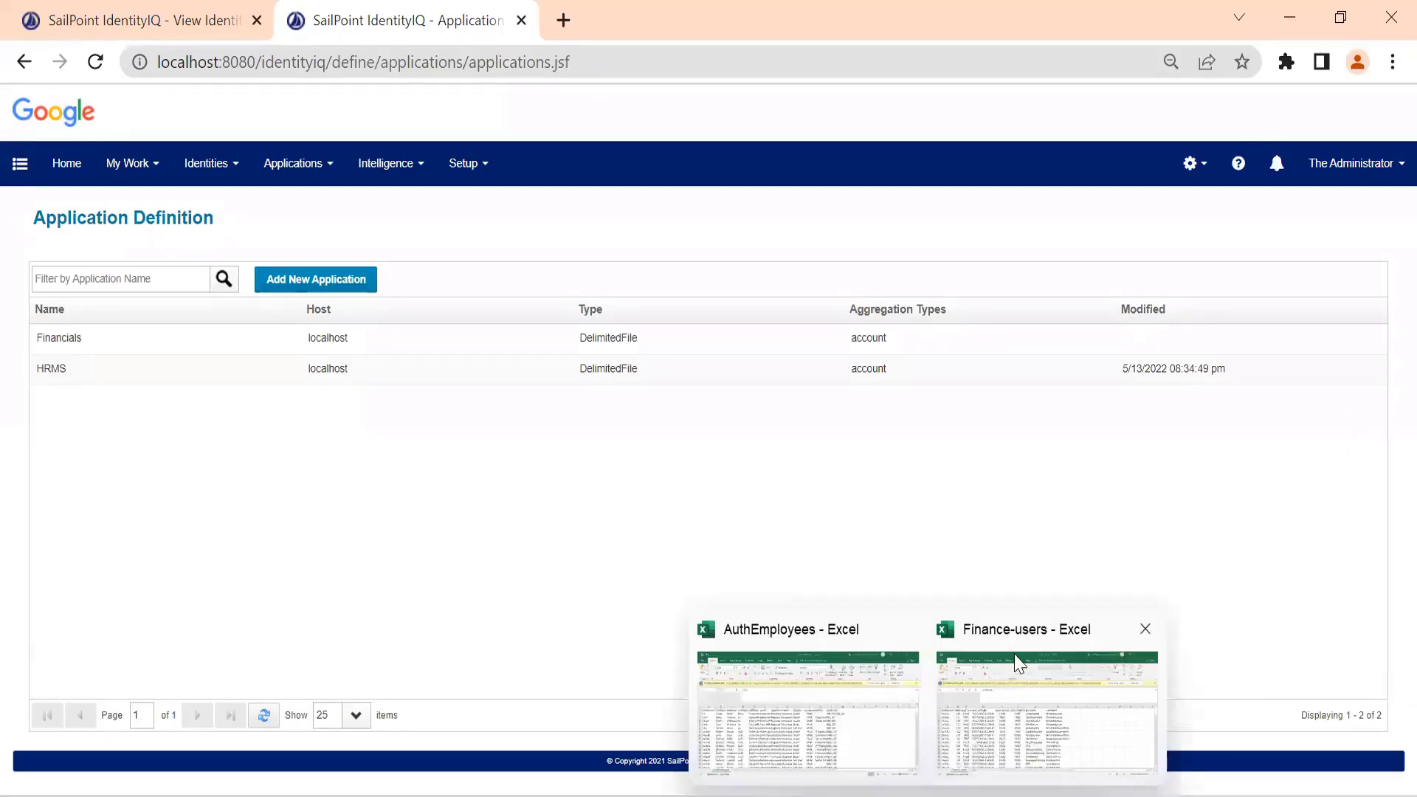
- Check the employeeId column header in the Finance-users workbook and return to the IdentityIQ application list
{"action": "left_click", "coordinate": [1014, 653]}
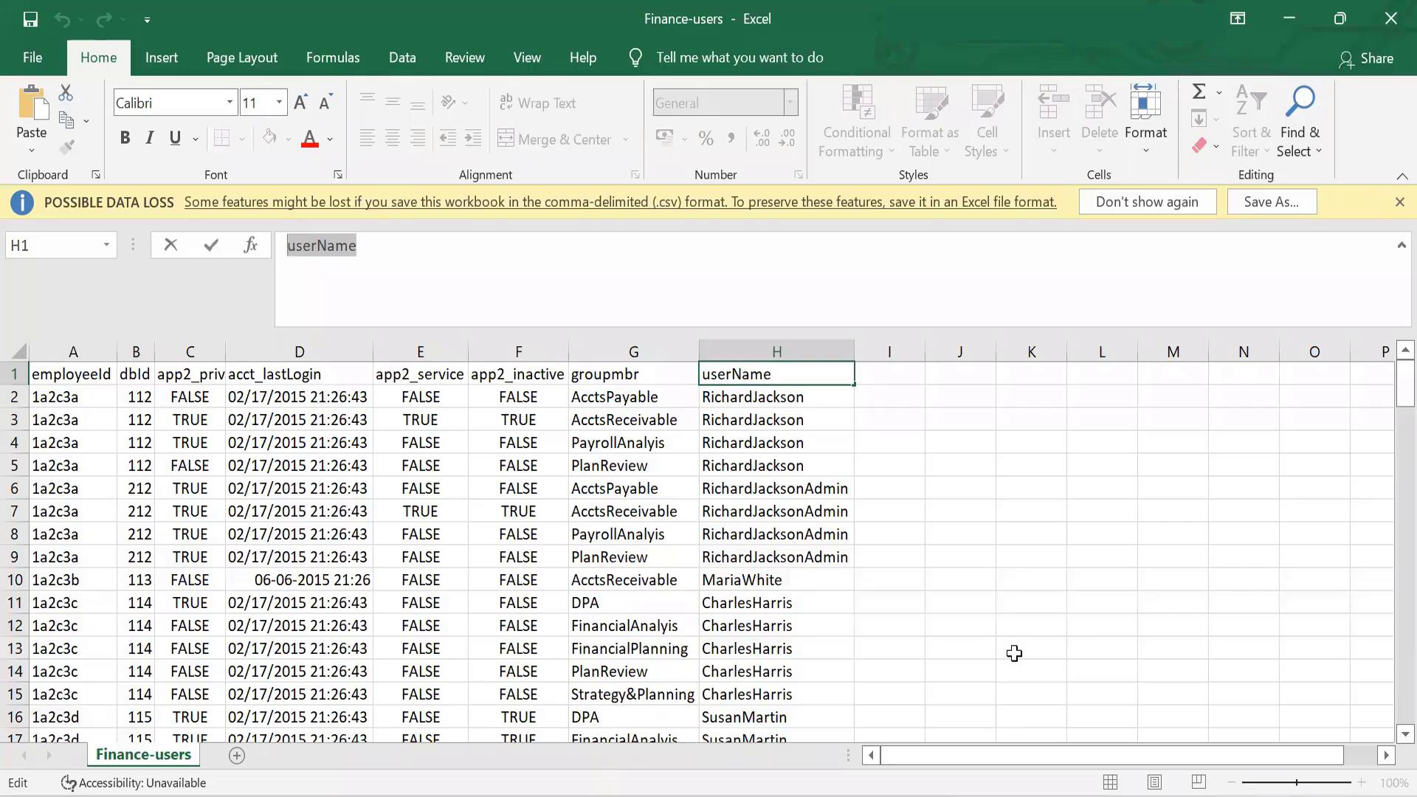
{"action": "left_click", "coordinate": [65, 374]}
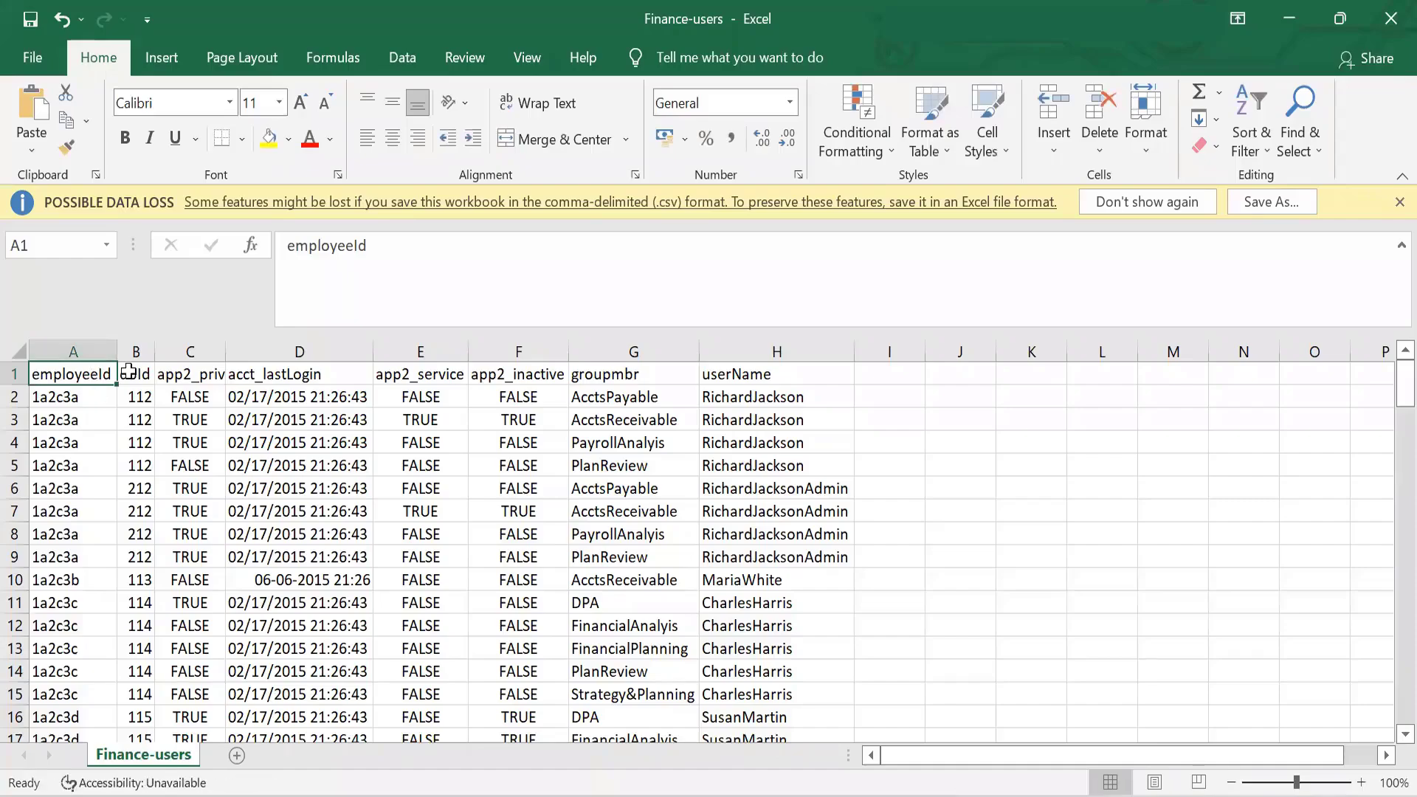
{"action": "key", "text": "alt+Tab"}
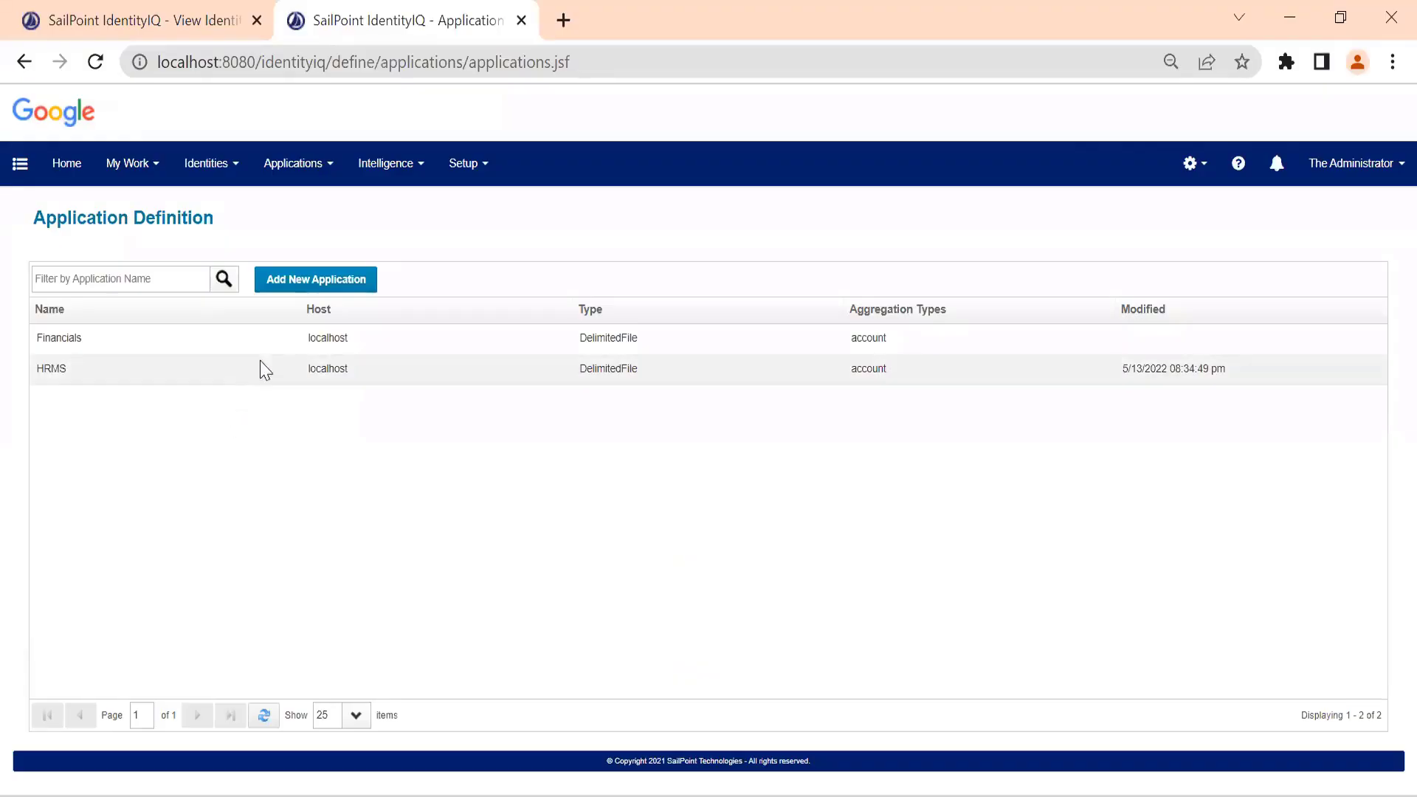
- Open the Financials application's correlation settings and start a new account correlation configuration
{"action": "left_click", "coordinate": [294, 351]}
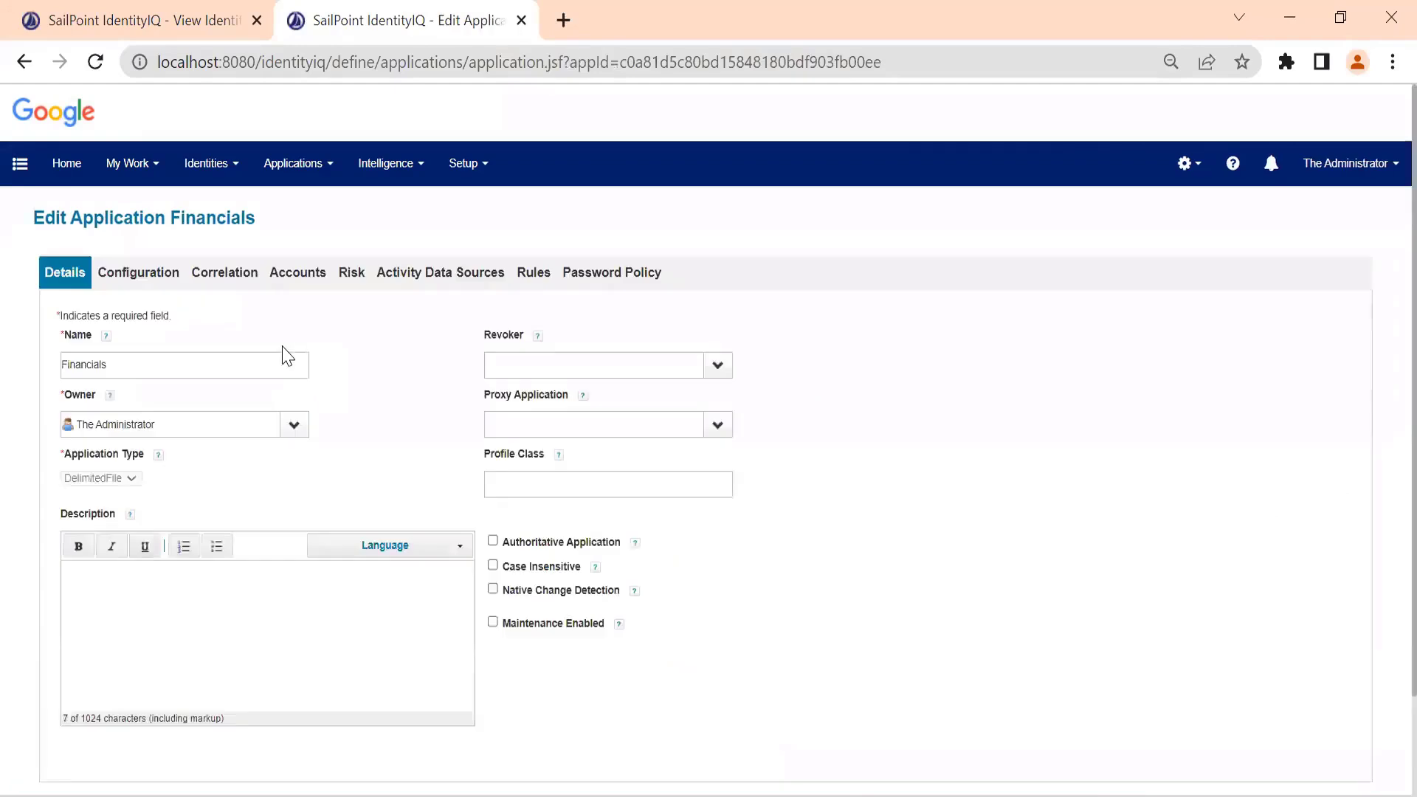
{"action": "left_click", "coordinate": [232, 277]}
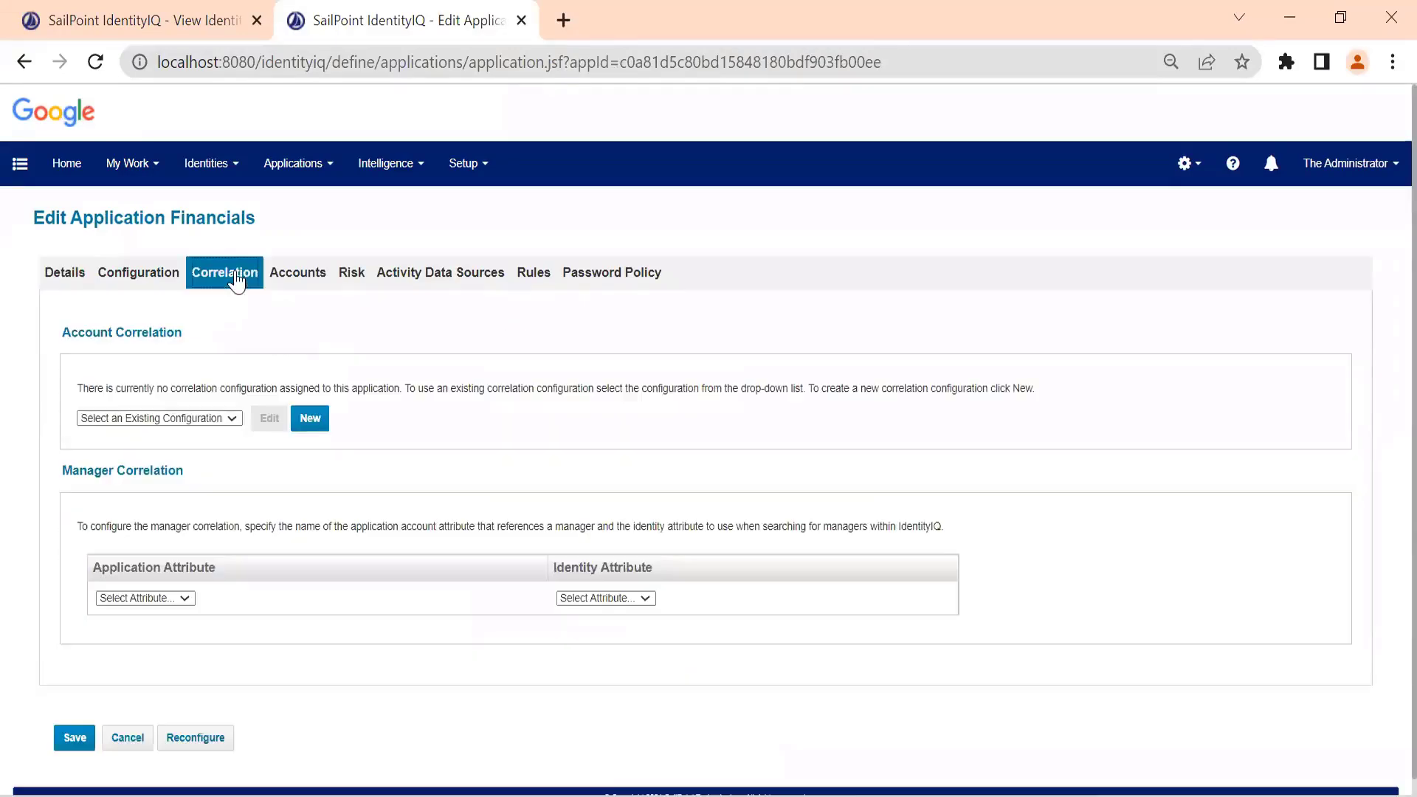
{"action": "left_click", "coordinate": [312, 422]}
{"action": "scroll", "coordinate": [741, 588], "scroll_direction": "down", "scroll_amount": 1}
{"action": "left_click", "coordinate": [842, 748]}
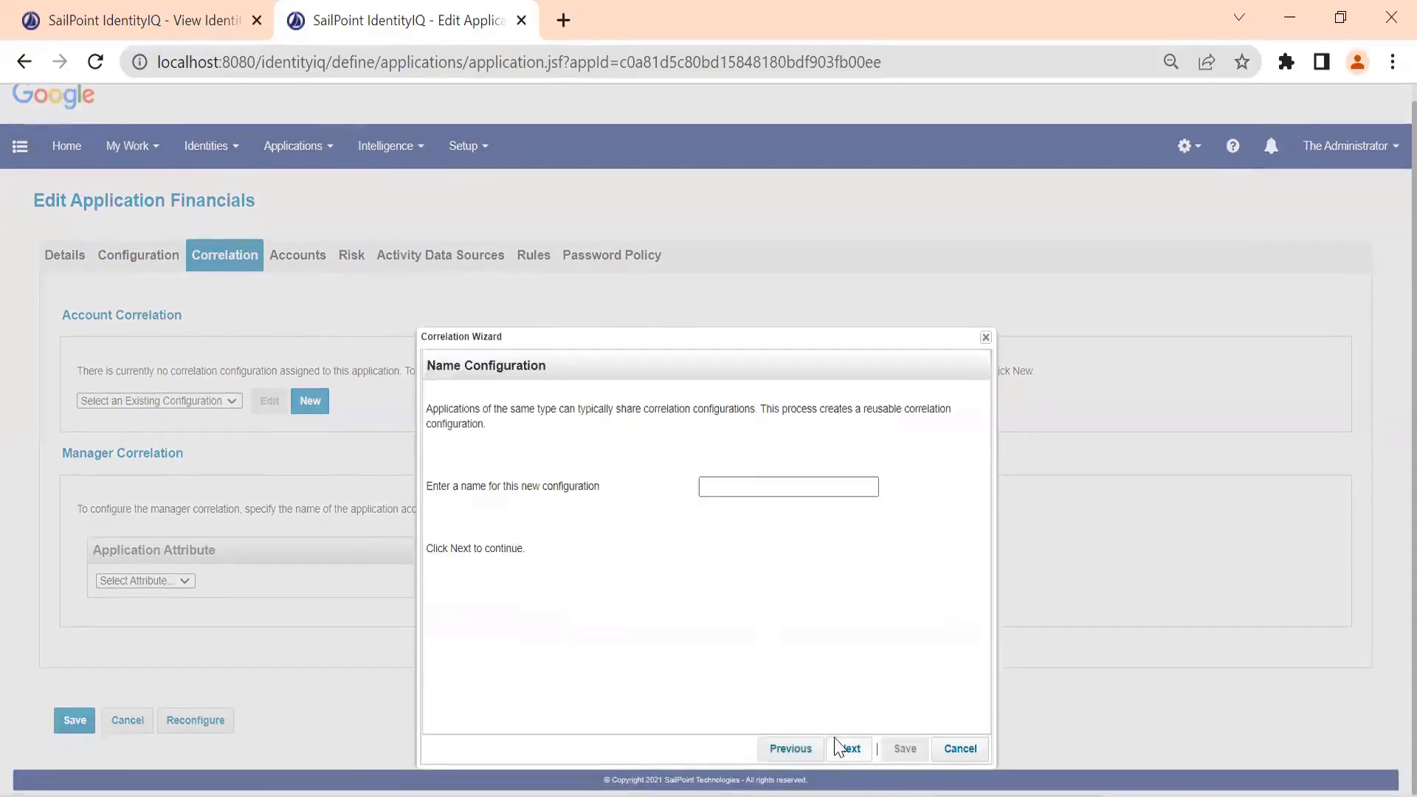
- Name the correlation configuration Financial Correlation and proceed to its attribute-based assignments
{"action": "left_click", "coordinate": [736, 487]}
{"action": "type", "text": "F"}
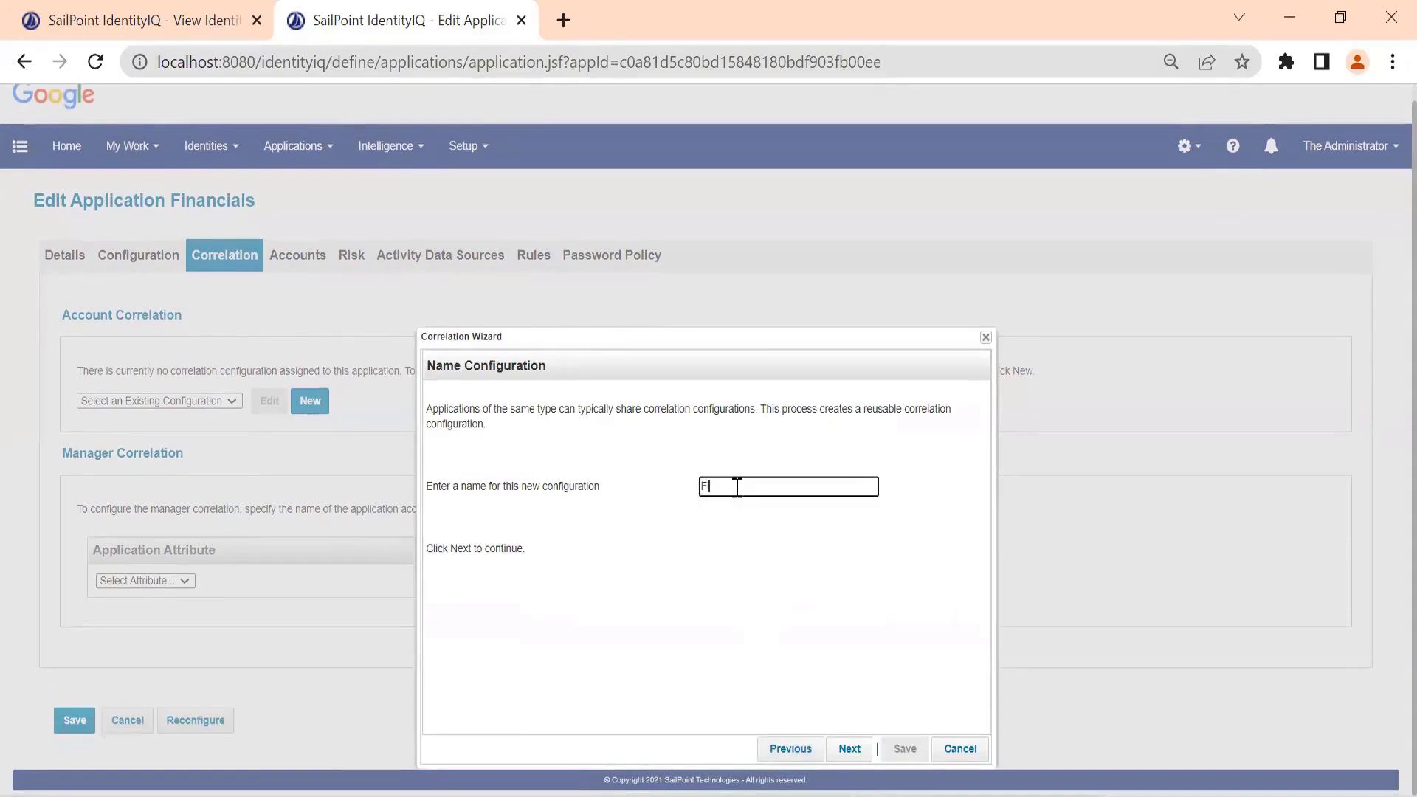
{"action": "type", "text": "inancial Correlation"}
{"action": "left_click", "coordinate": [856, 751]}
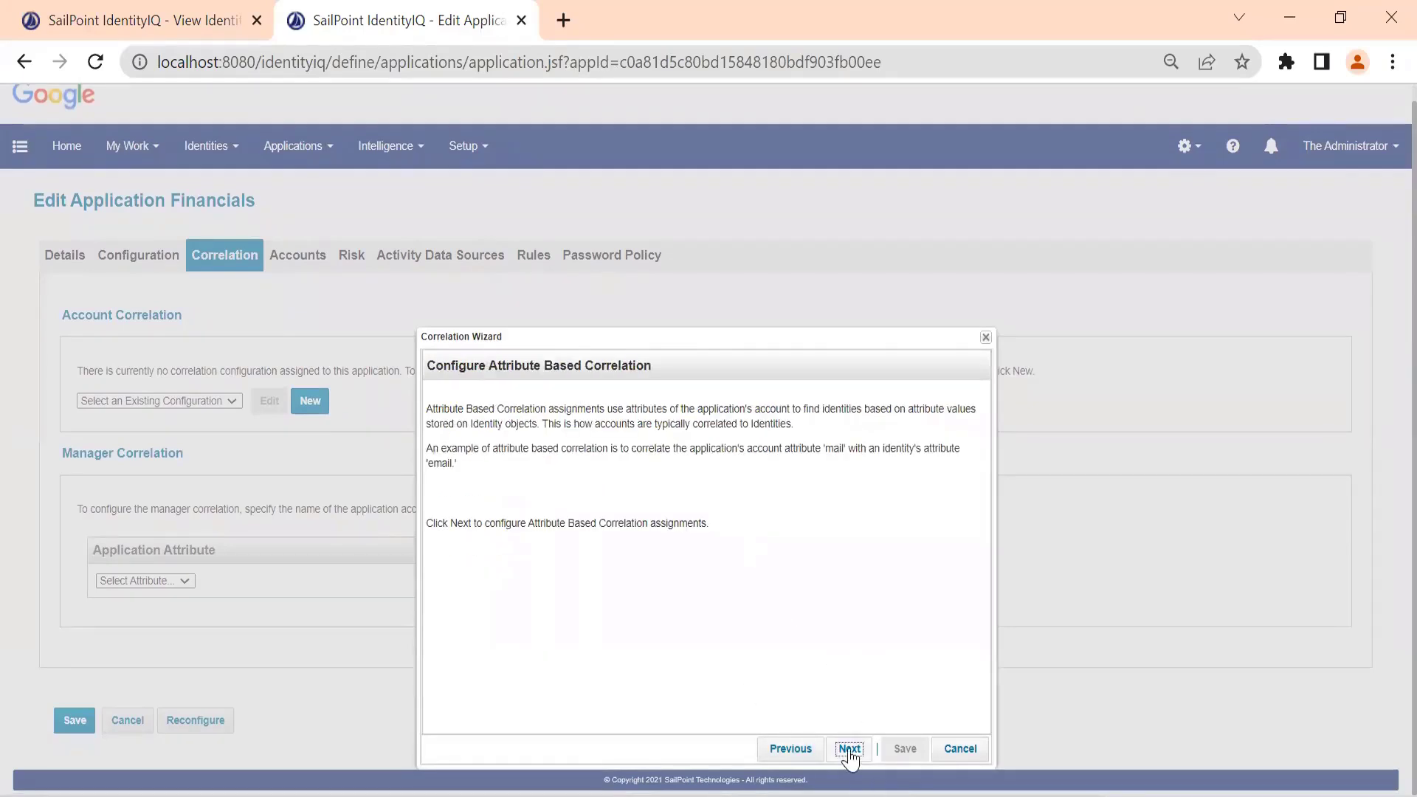
{"action": "left_click", "coordinate": [849, 749]}
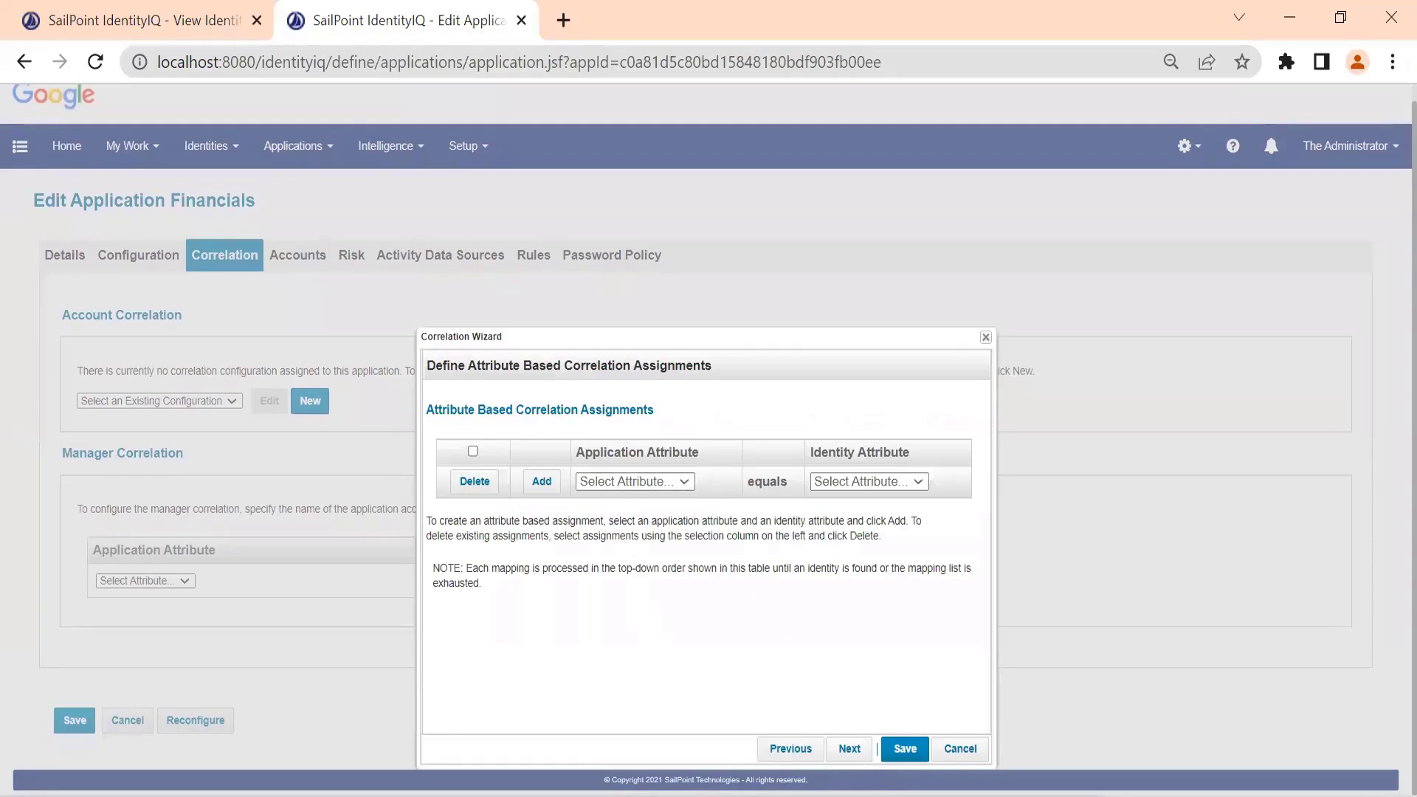
- Examine the employeeId header in the Finance-users workbook as the correlation key, and return to the correlation wizard
{"action": "mouse_move", "coordinate": [879, 795]}
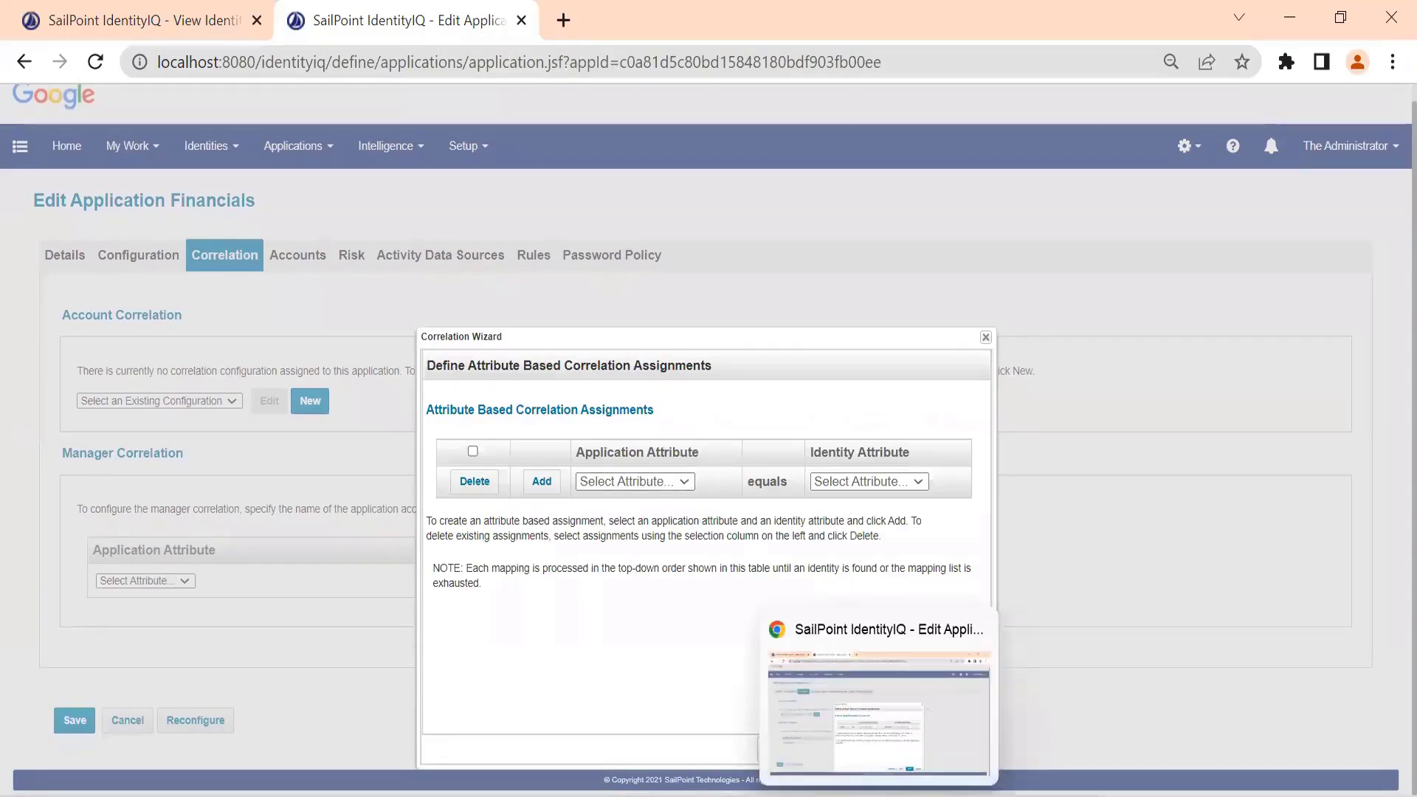
{"action": "mouse_move", "coordinate": [927, 796]}
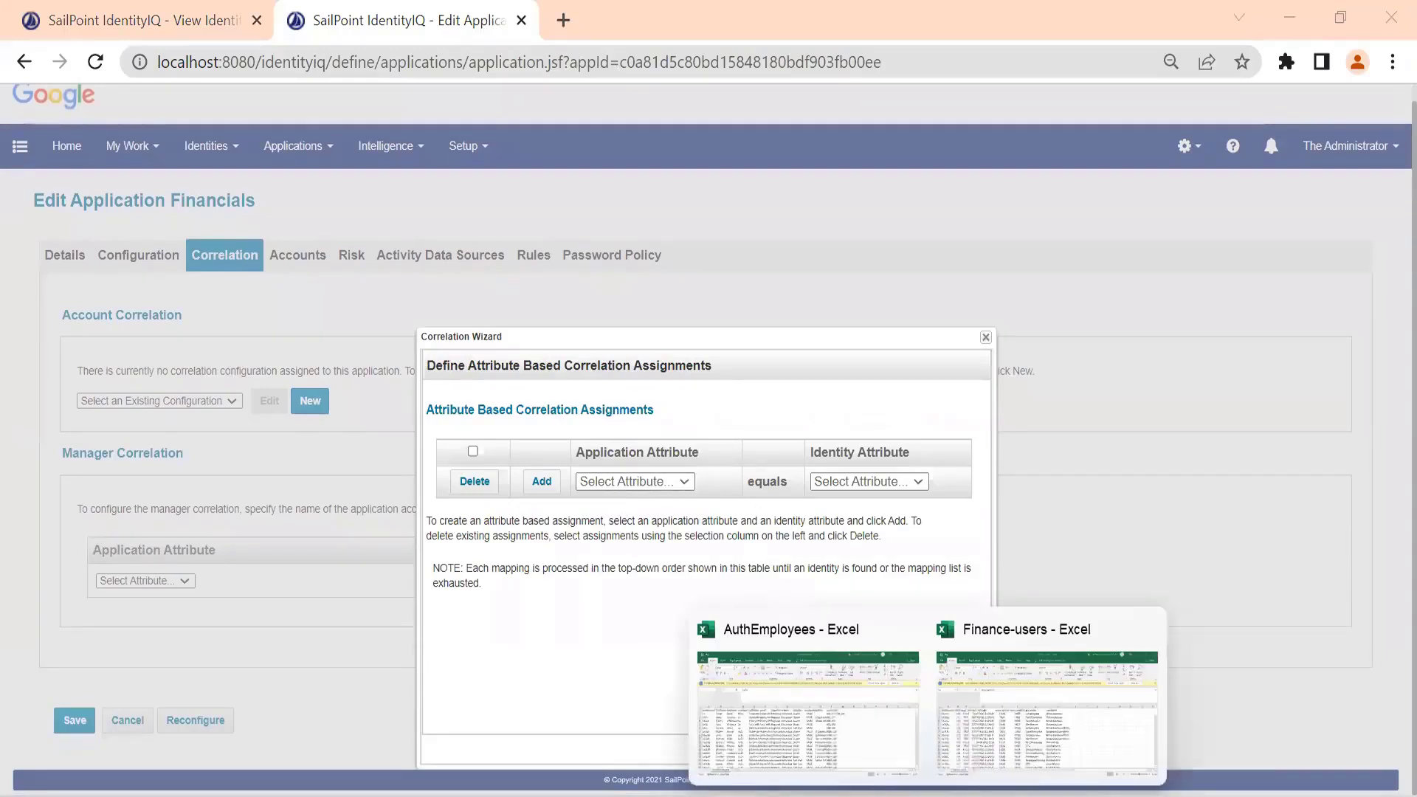
{"action": "left_click", "coordinate": [1009, 708]}
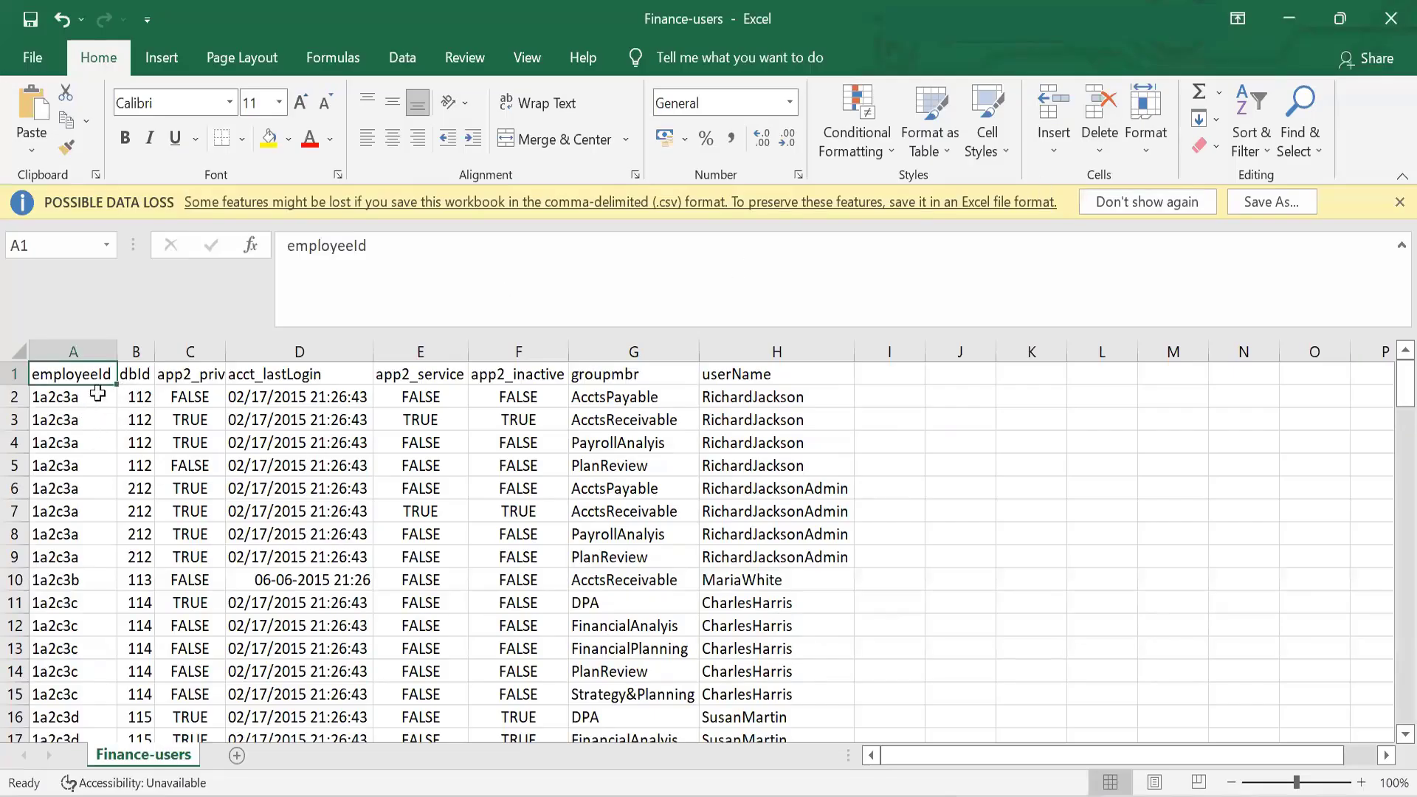
{"action": "left_click", "coordinate": [385, 251]}
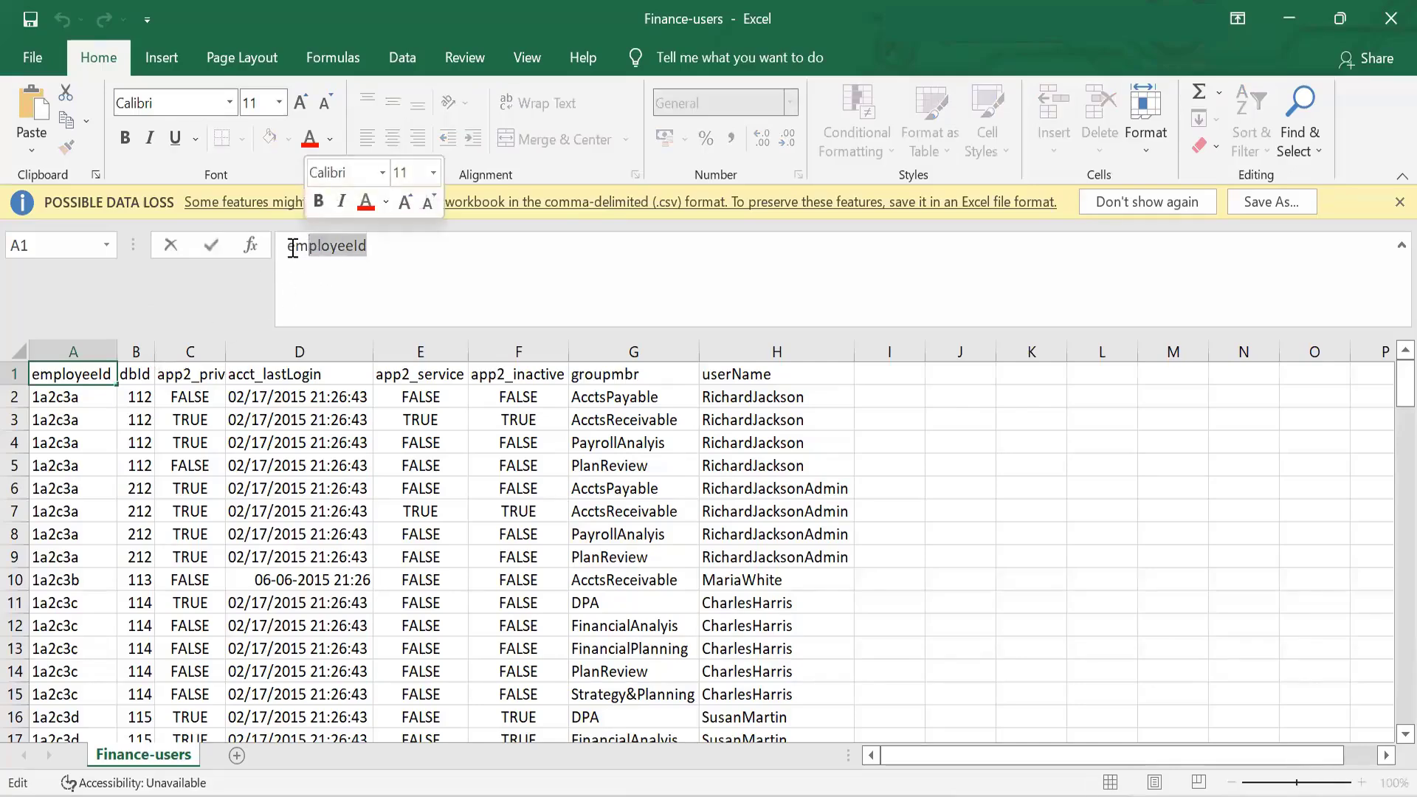
{"action": "left_click", "coordinate": [1292, 16]}
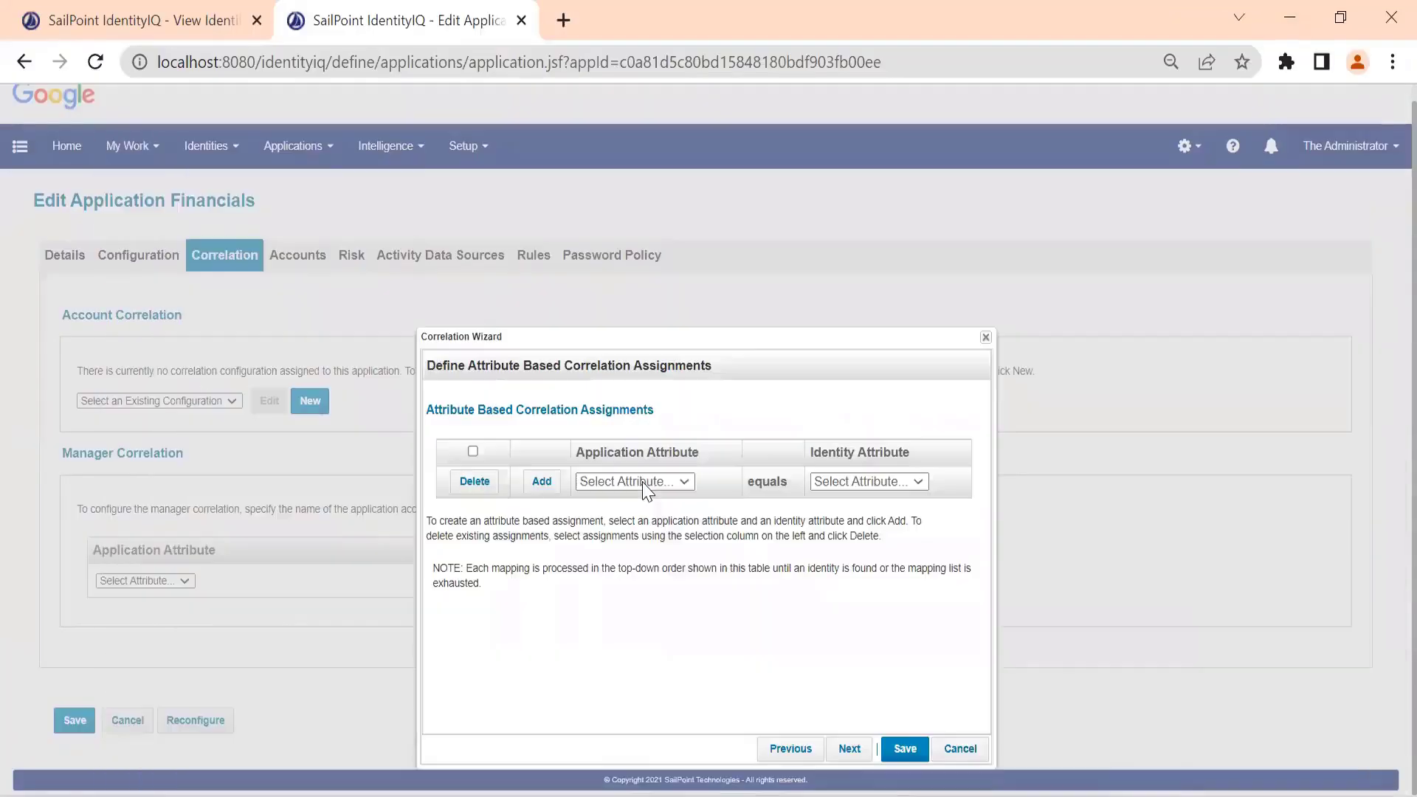
- Set the correlation assignment to match the application attribute employeeId with the identity attribute Employee ID
{"action": "left_click", "coordinate": [644, 487]}
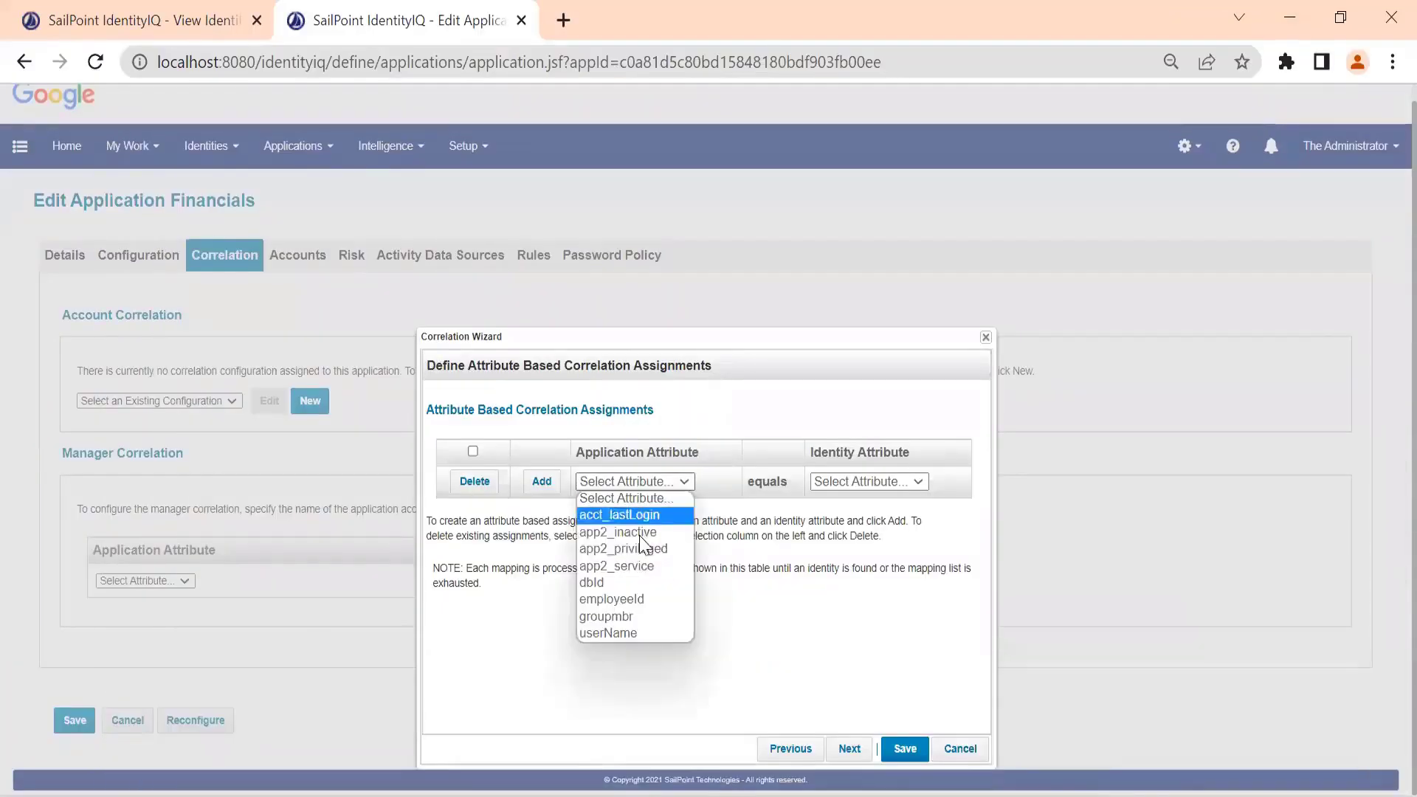
{"action": "left_click", "coordinate": [641, 599]}
{"action": "left_click", "coordinate": [852, 483]}
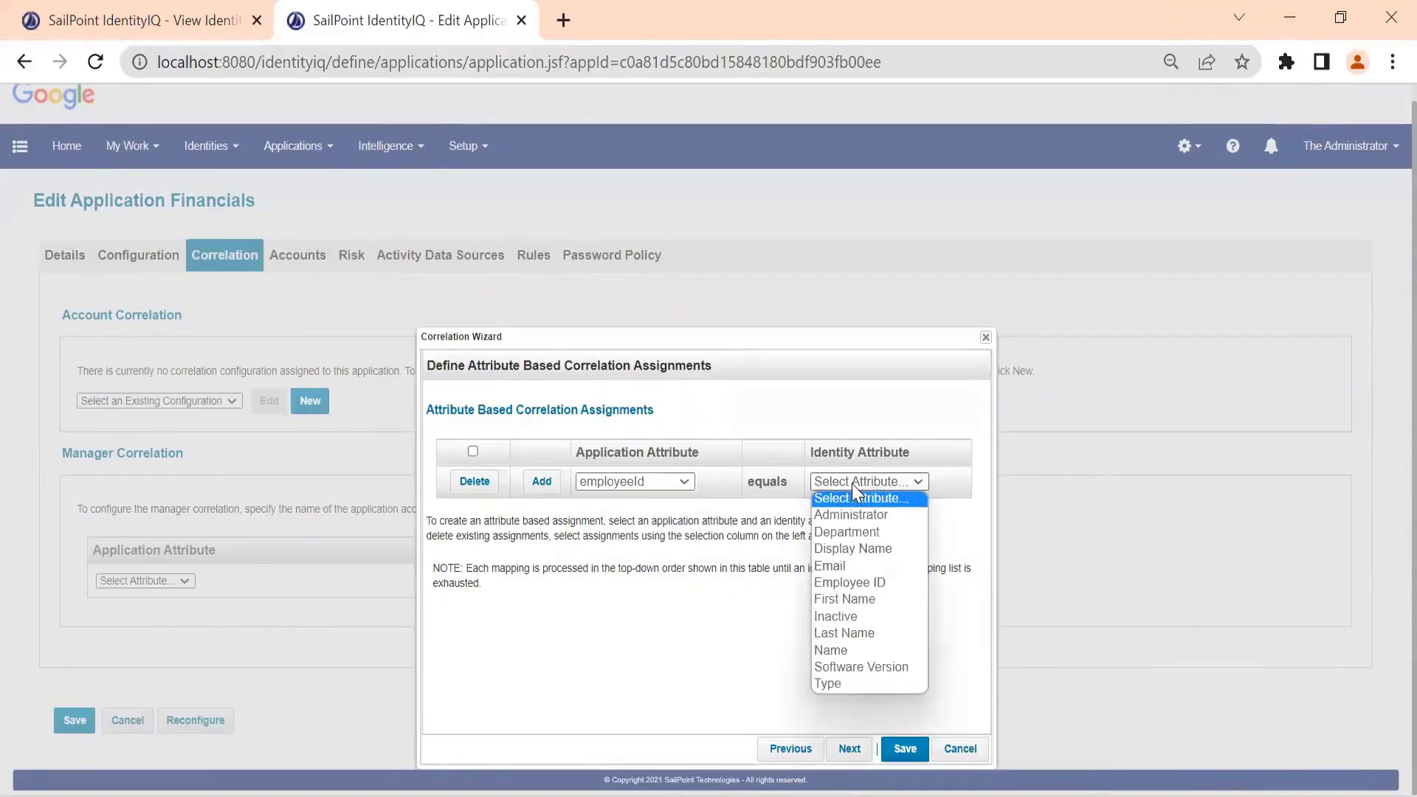
{"action": "left_click", "coordinate": [853, 581]}
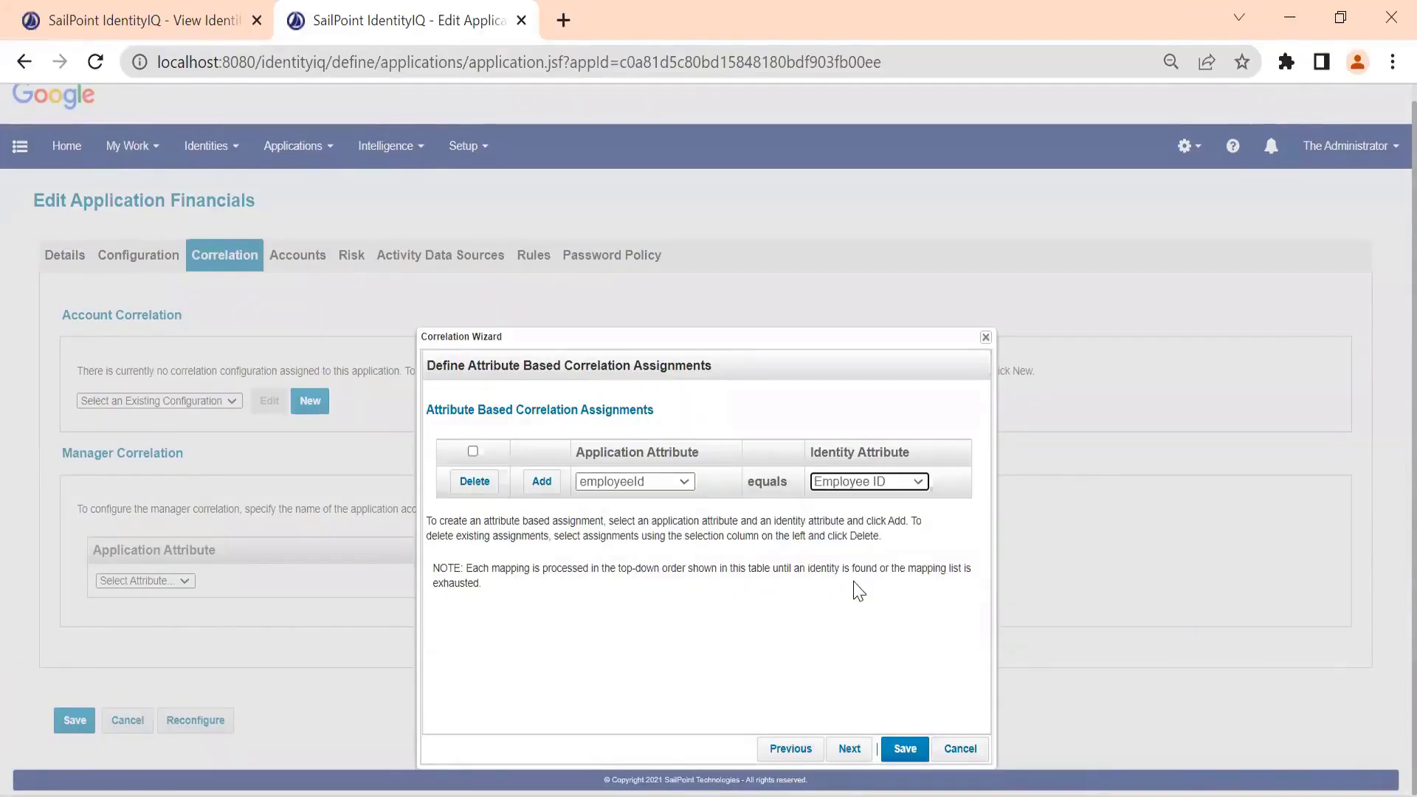
- Check the Employee ID attribute on the open identity's details page, and return to the correlation wizard
{"action": "left_click", "coordinate": [190, 21]}
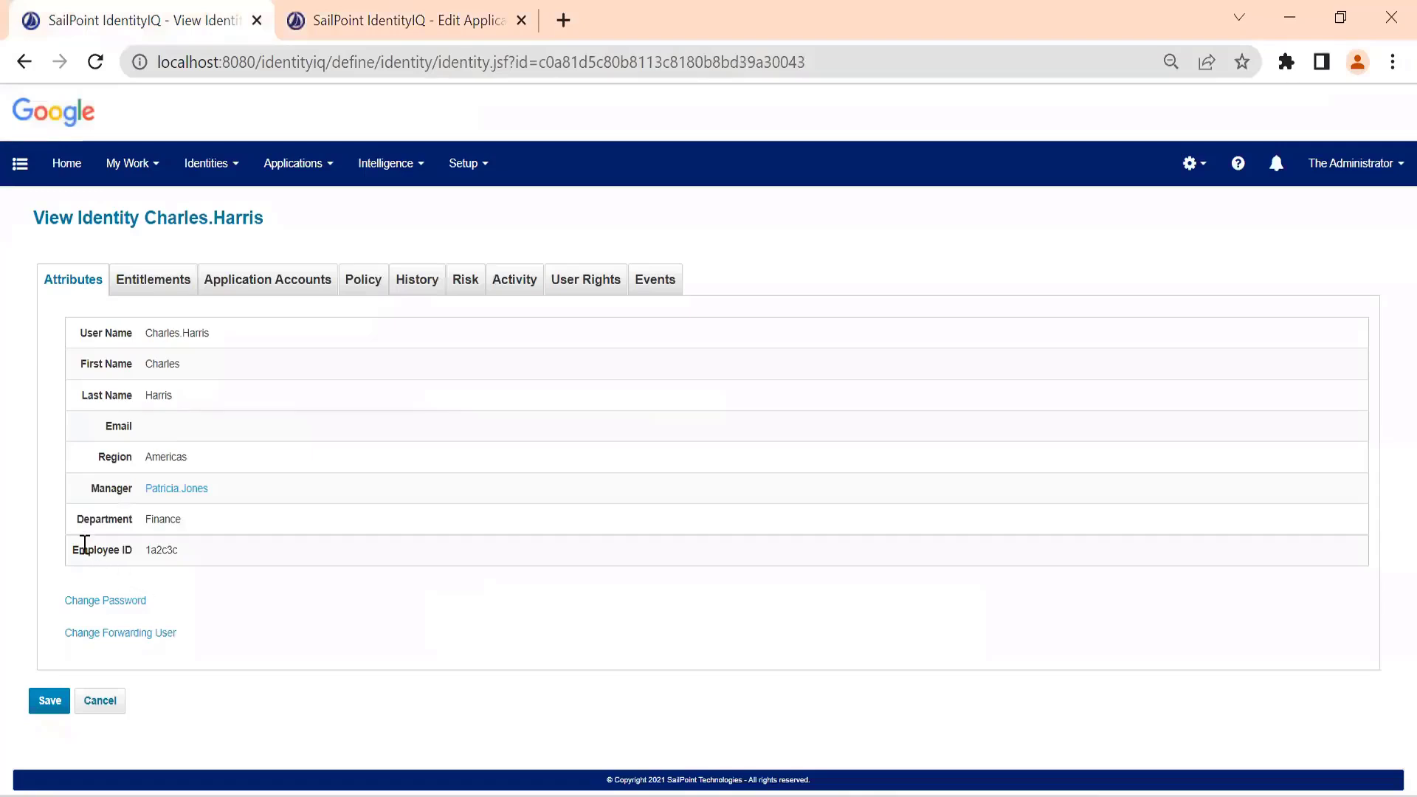
{"action": "left_click_drag", "start_coordinate": [71, 549], "coordinate": [136, 555]}
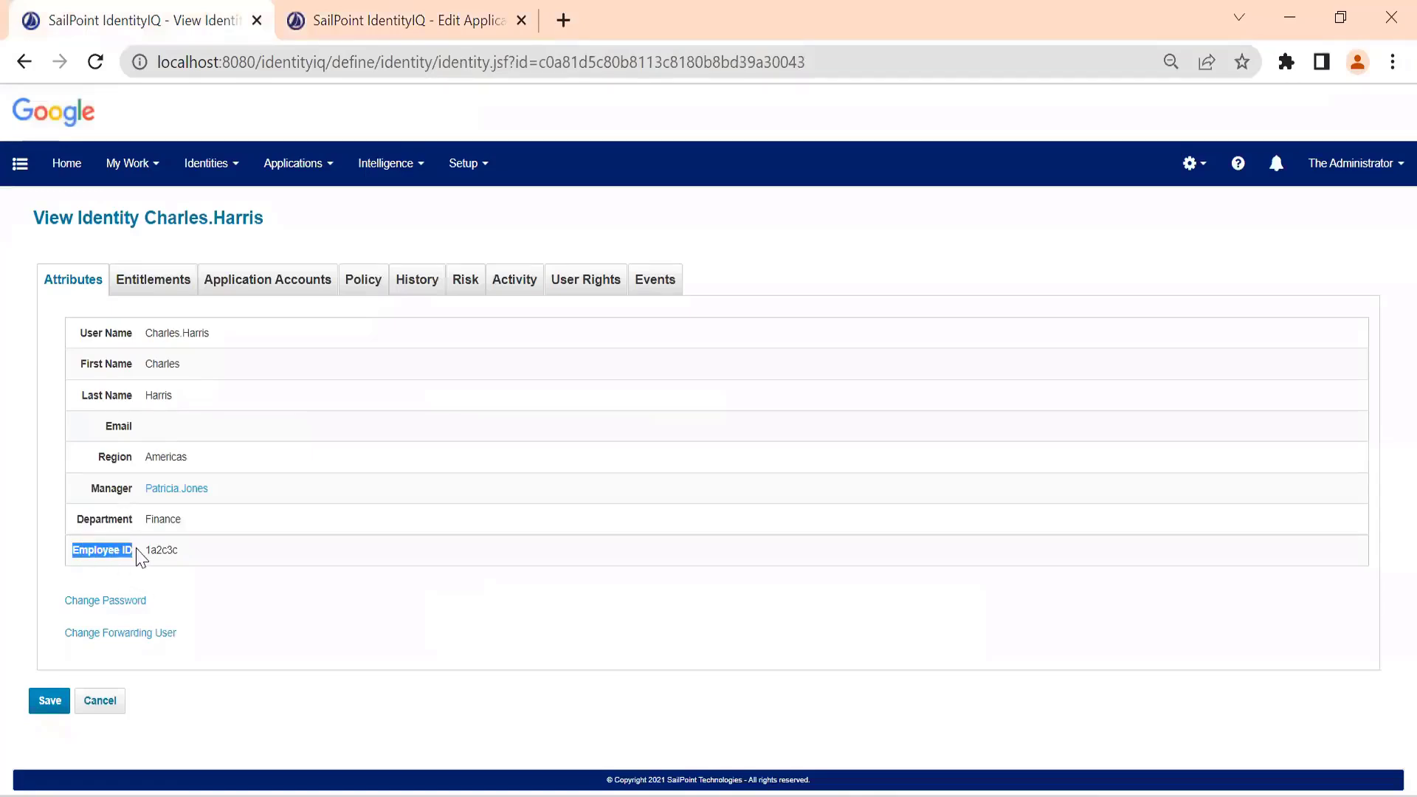
{"action": "left_click", "coordinate": [313, 21]}
- Add the employeeId assignment, save the correlation configuration, and save the Financials application
{"action": "left_click", "coordinate": [542, 481]}
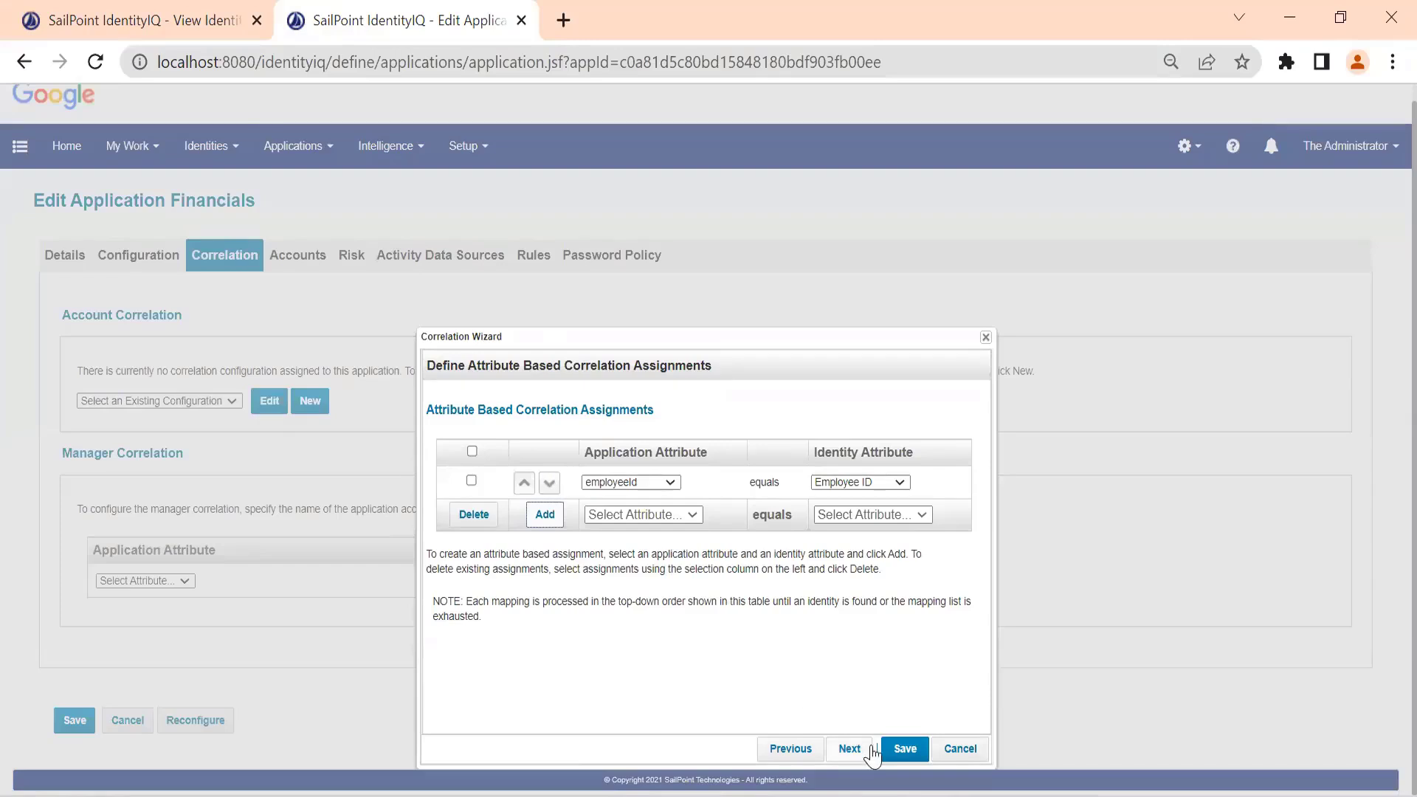
{"action": "left_click", "coordinate": [905, 750]}
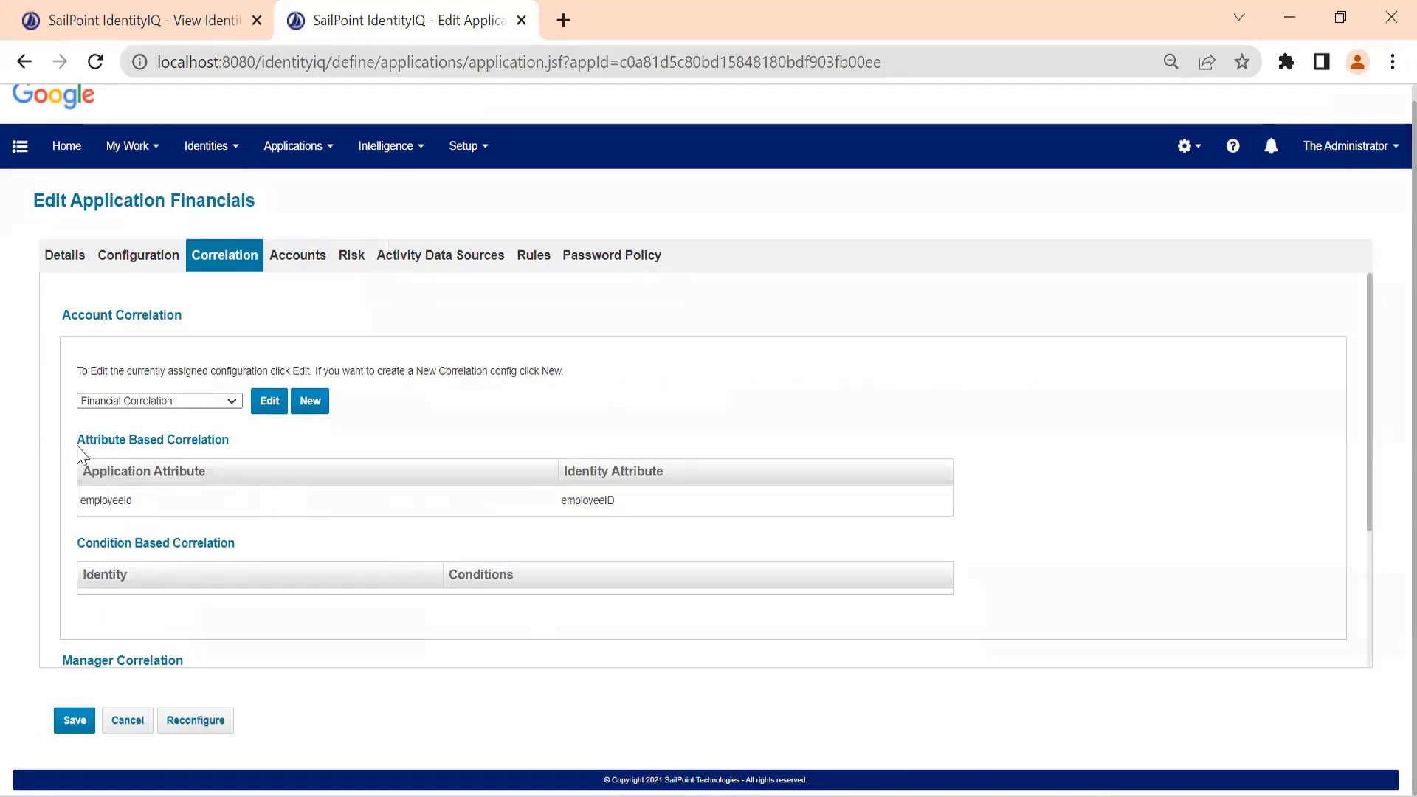
{"action": "left_click_drag", "start_coordinate": [75, 444], "coordinate": [251, 485]}
{"action": "left_click", "coordinate": [250, 485]}
{"action": "left_click", "coordinate": [70, 727]}
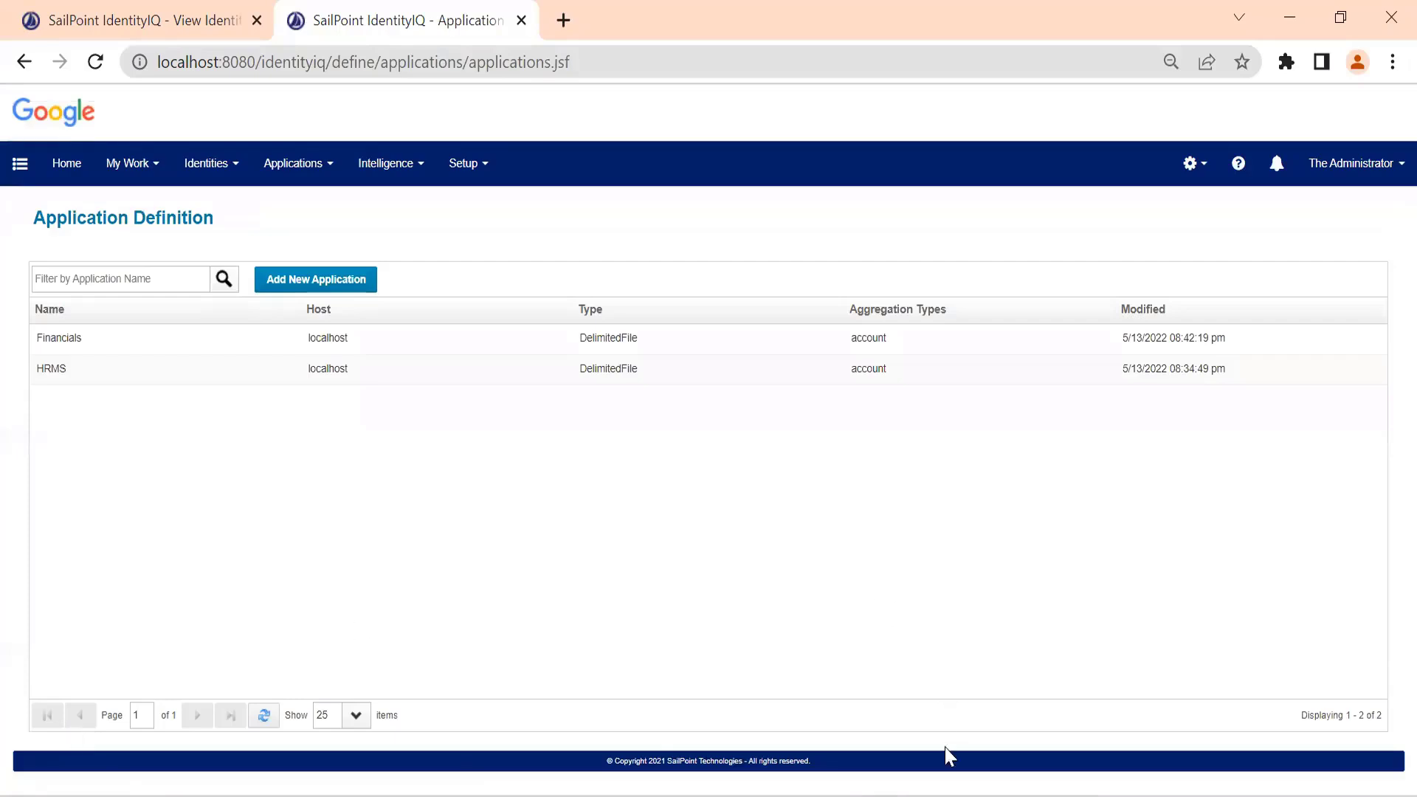
- Switch to the Finance-users workbook and examine the repeated entries for one user in rows 11 to 15, columns A to H
{"action": "mouse_move", "coordinate": [931, 796]}
{"action": "left_click", "coordinate": [1012, 712]}
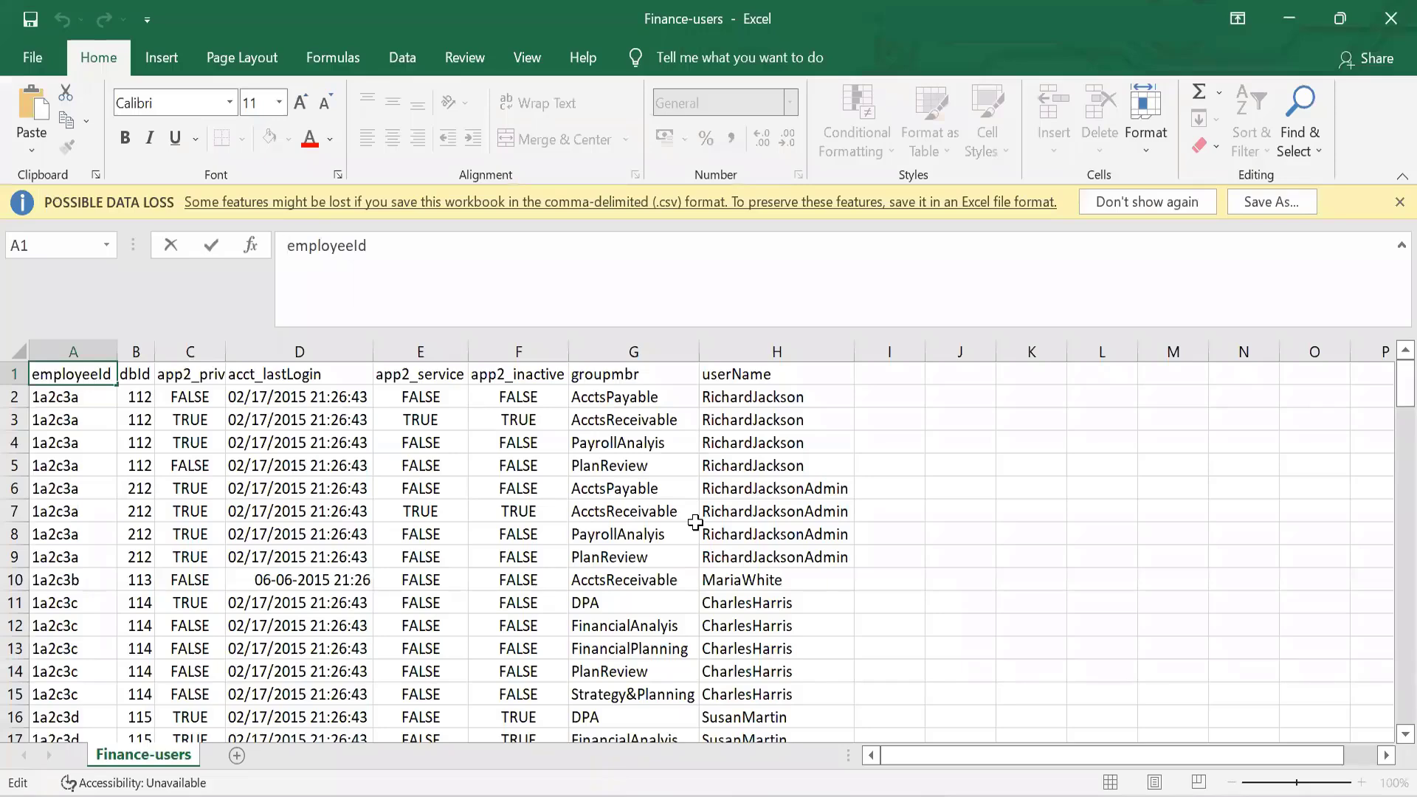
{"action": "scroll", "coordinate": [695, 522], "scroll_direction": "down", "scroll_amount": 1}
{"action": "left_click", "coordinate": [726, 623]}
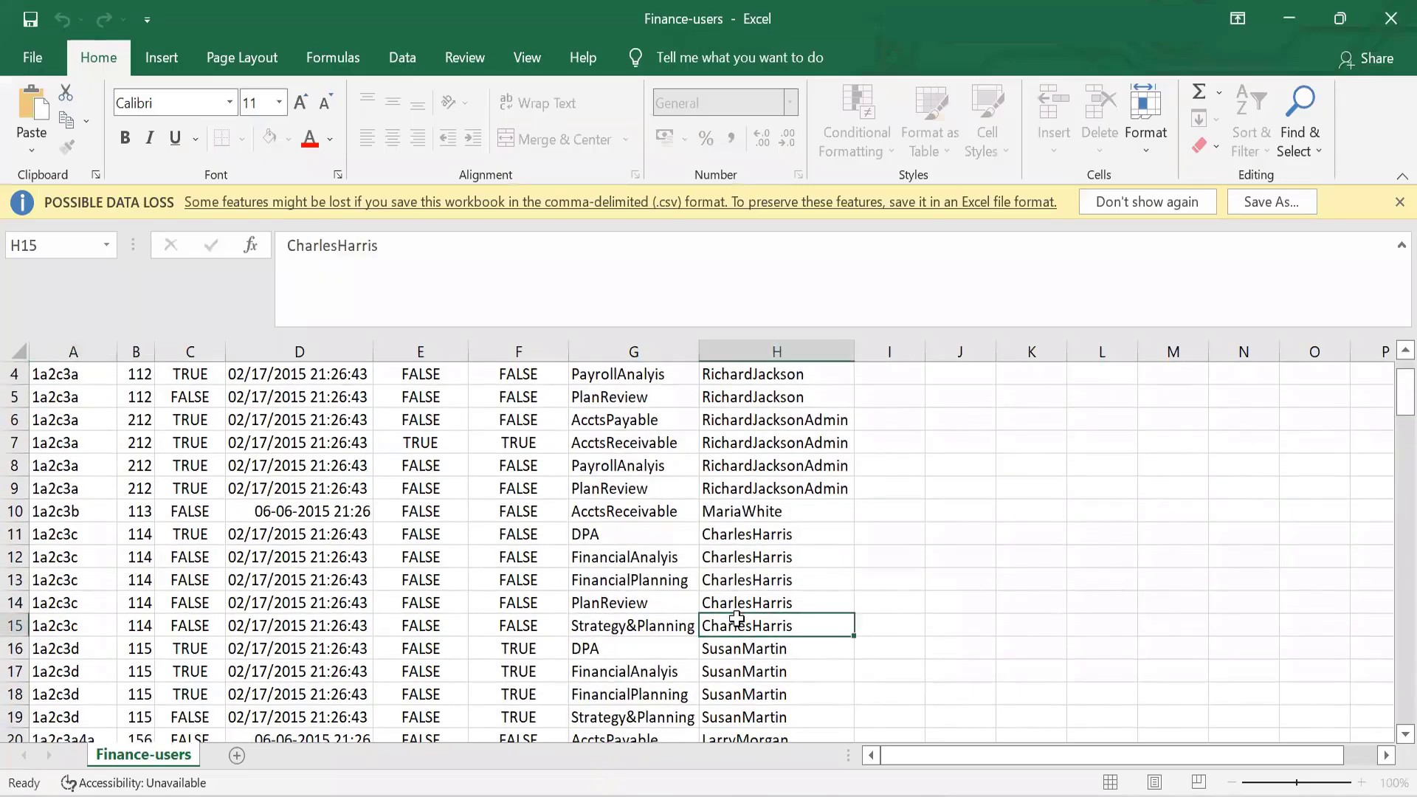
{"action": "left_click", "coordinate": [737, 557], "text": "shift"}
{"action": "left_click", "coordinate": [726, 533]}
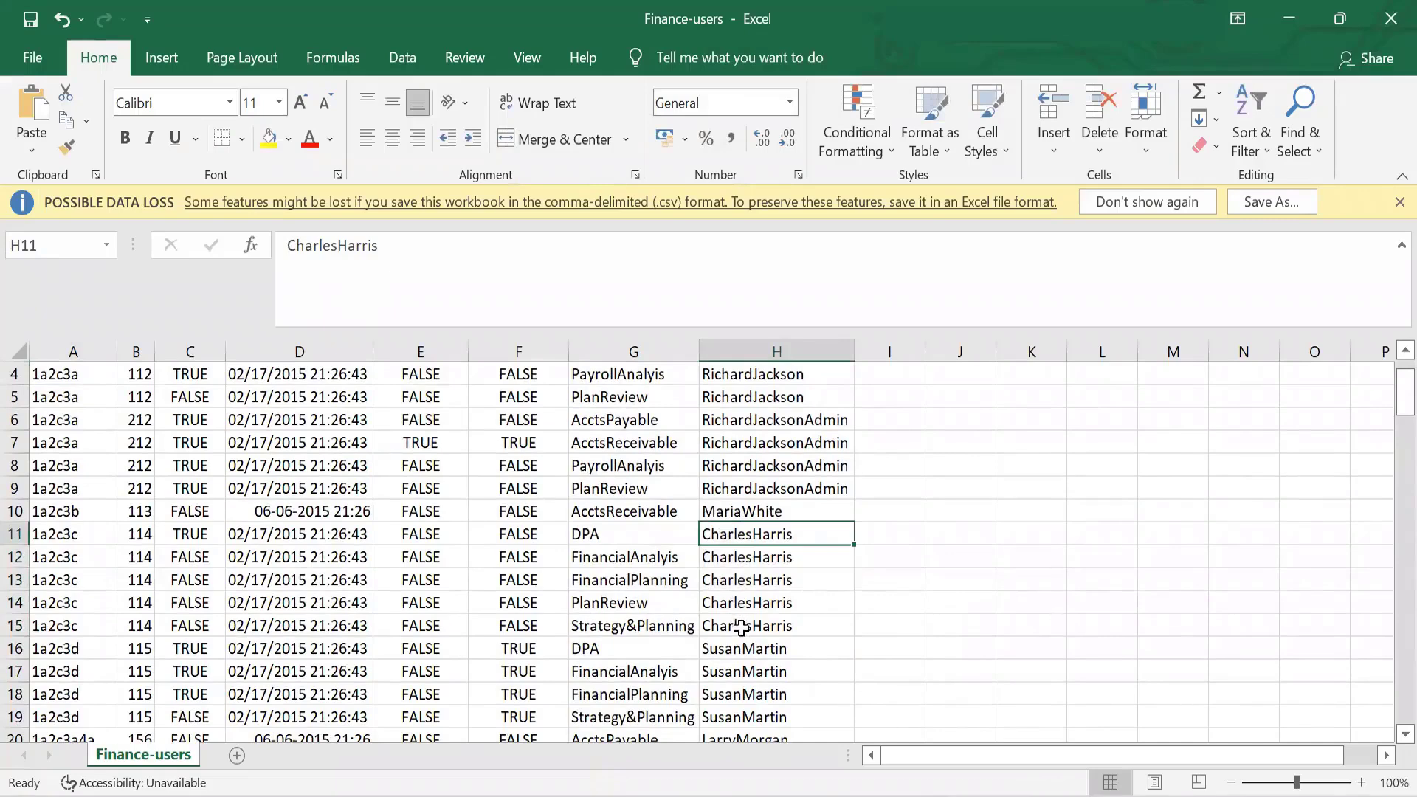
{"action": "left_click", "coordinate": [740, 625], "text": "shift"}
{"action": "left_click", "coordinate": [65, 554], "text": "shift"}
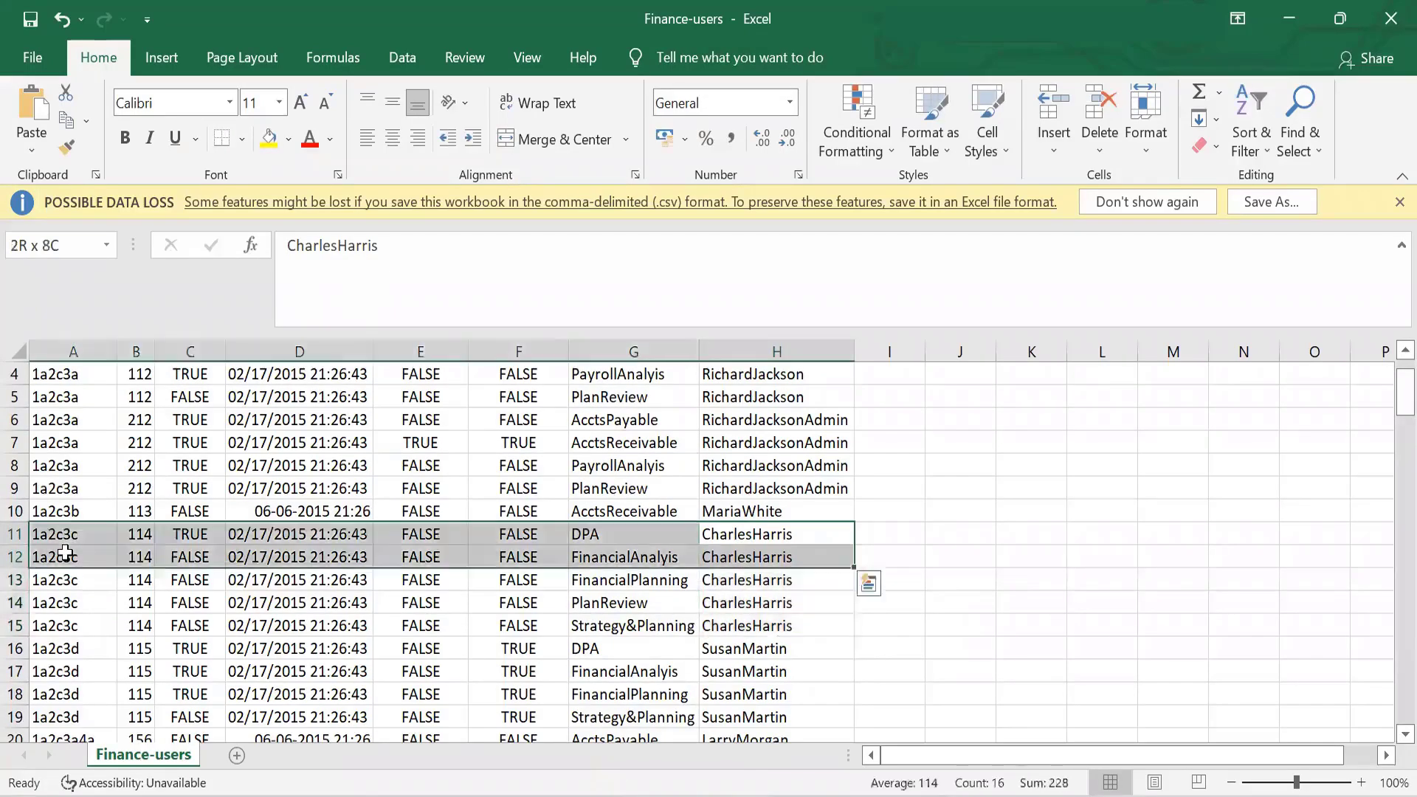
{"action": "key", "text": "shift+Down"}
{"action": "key", "text": "shift+Down"}
{"action": "key", "text": "shift+Down"}
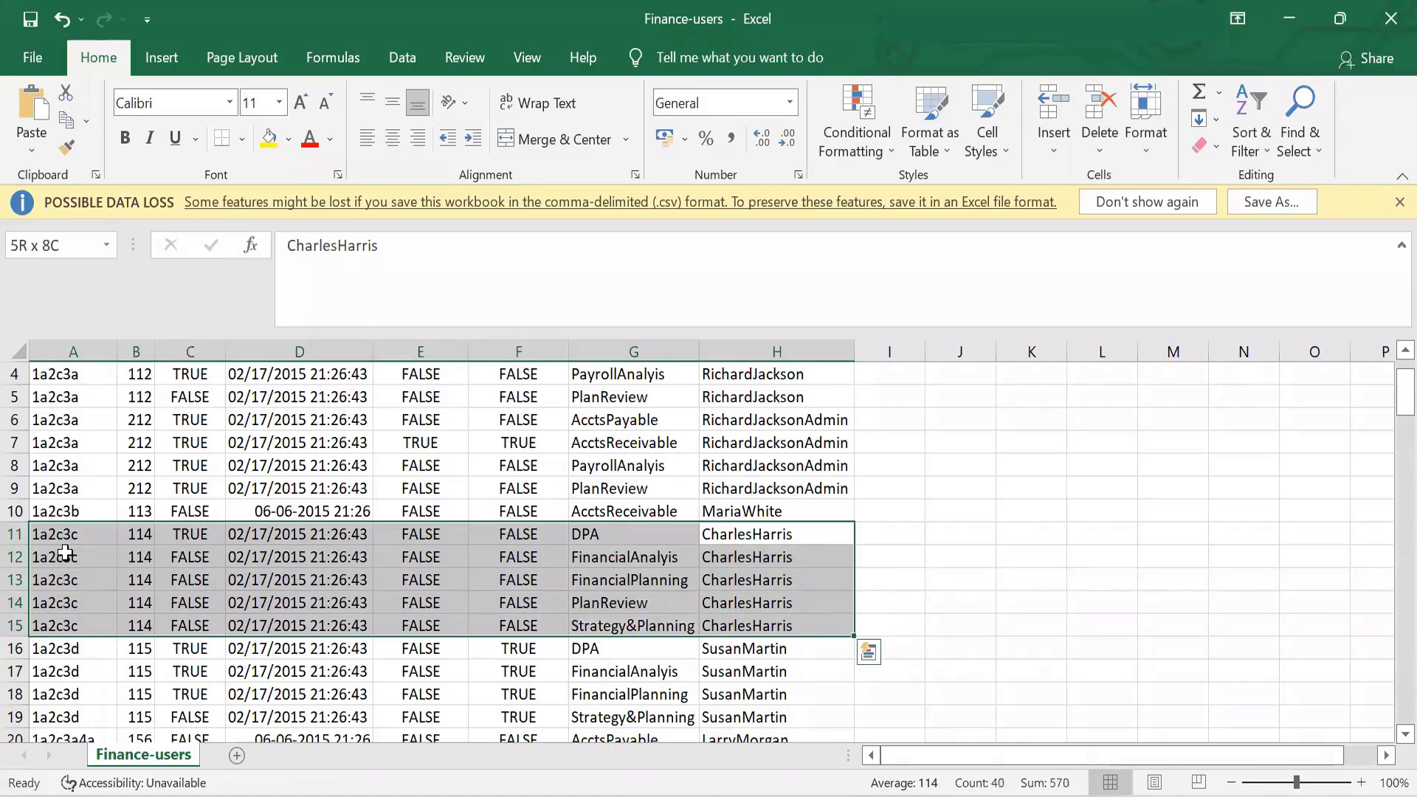
- Examine the repeated entries for the next user in rows 16 to 19, columns A to H
{"action": "scroll", "coordinate": [65, 553], "scroll_direction": "down", "scroll_amount": 2}
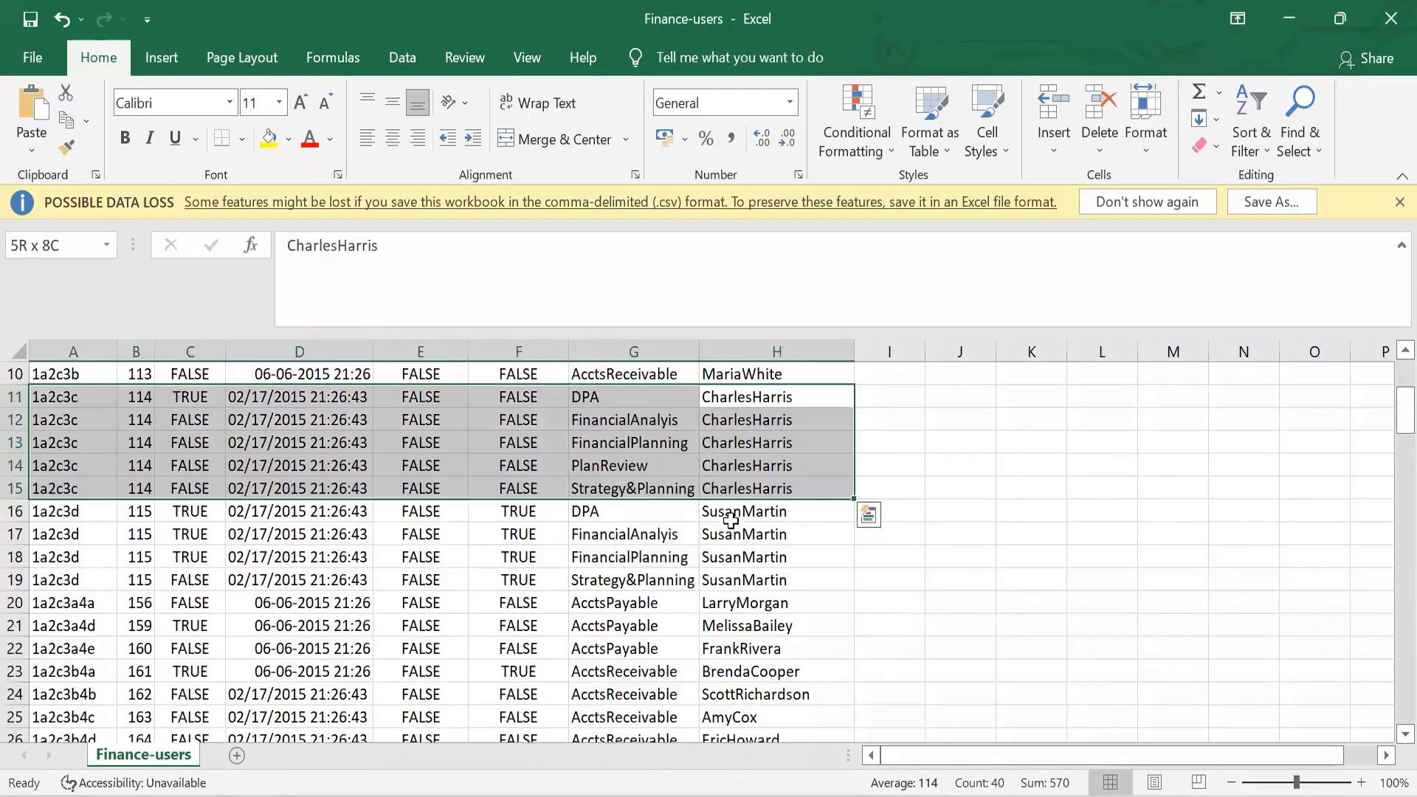
{"action": "left_click", "coordinate": [731, 517]}
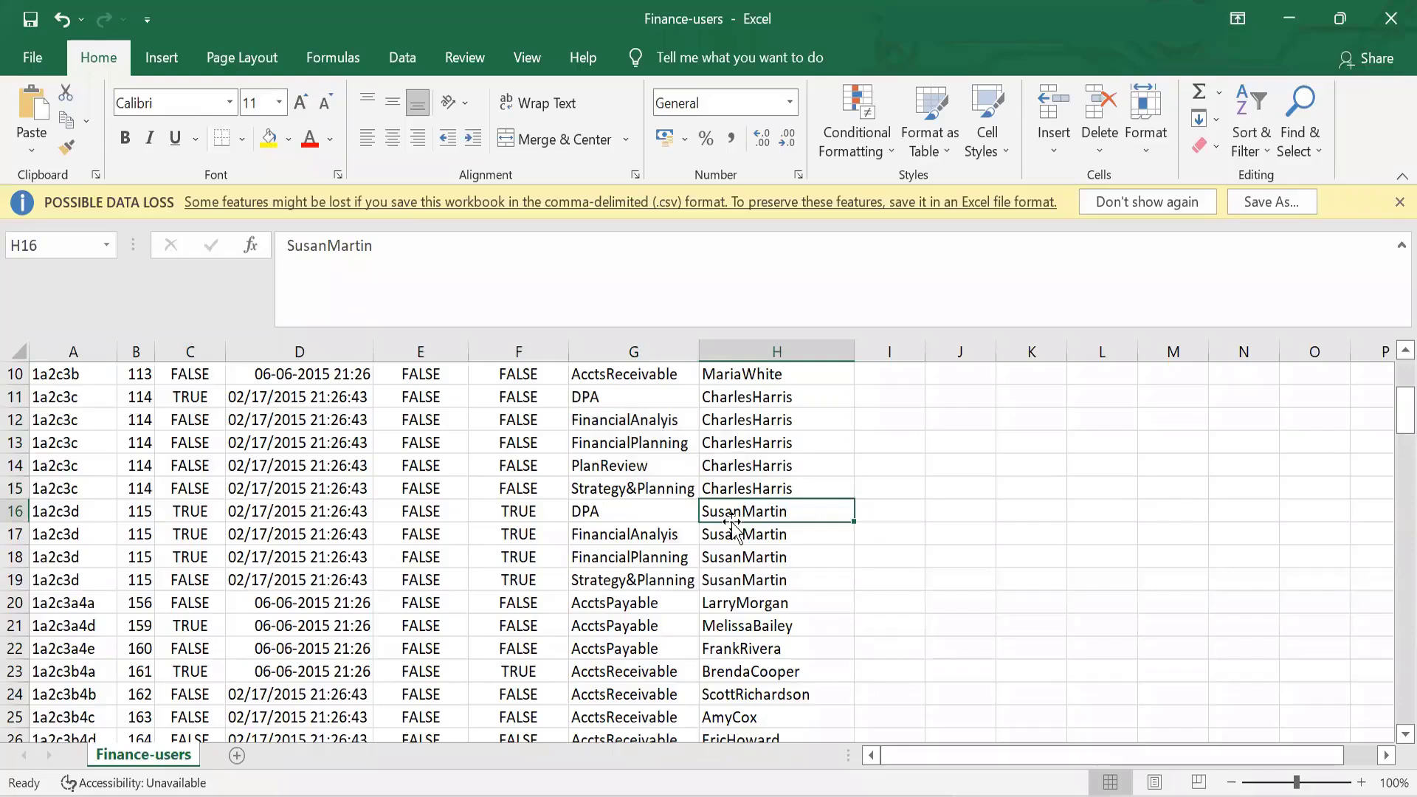
{"action": "key", "text": "shift+Down"}
{"action": "key", "text": "shift+Down"}
{"action": "key", "text": "shift+Down"}
{"action": "key", "text": "shift+Left"}
{"action": "key", "text": "shift+Left"}
{"action": "key", "text": "shift+Left"}
{"action": "key", "text": "shift+Left"}
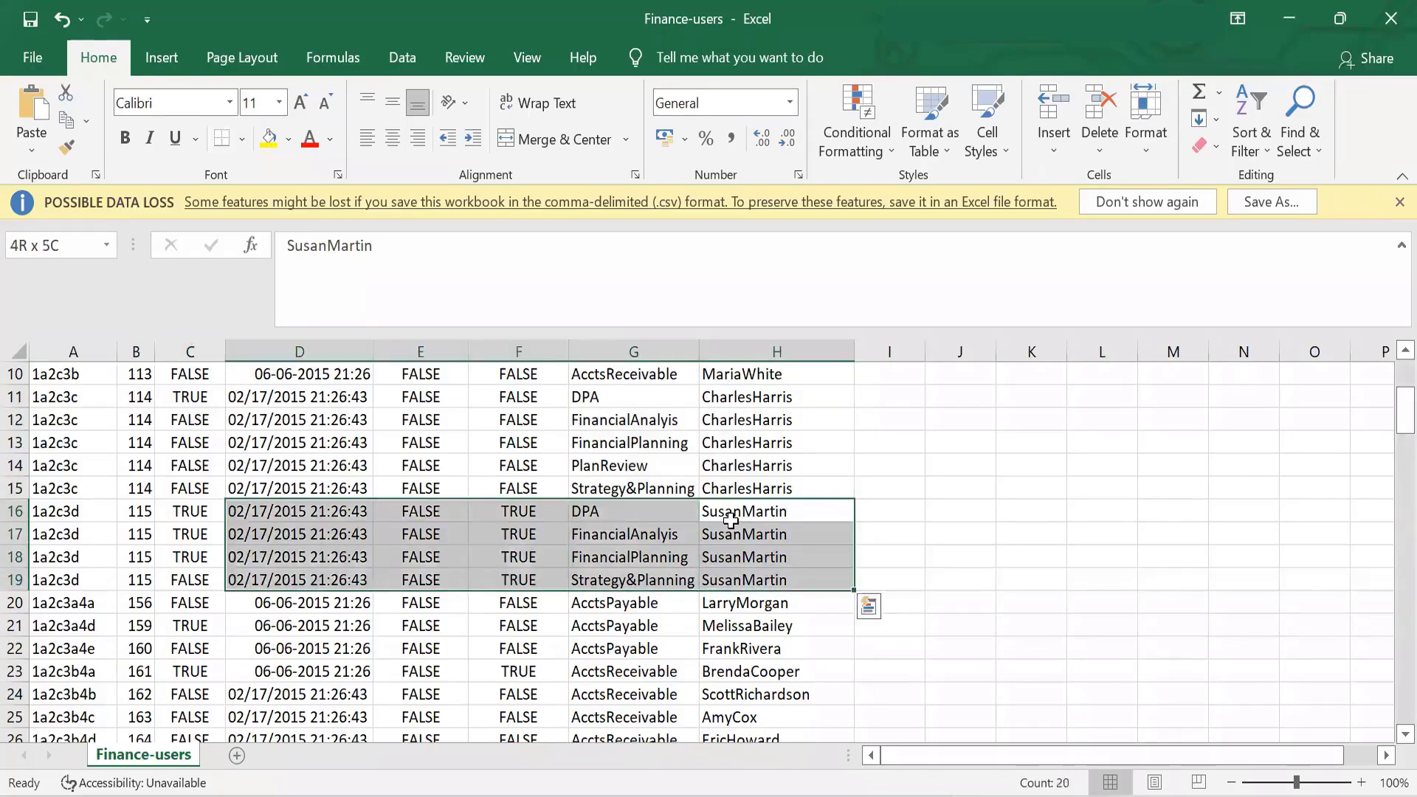
{"action": "key", "text": "shift+Left"}
{"action": "key", "text": "shift+Left"}
{"action": "key", "text": "shift+Left"}
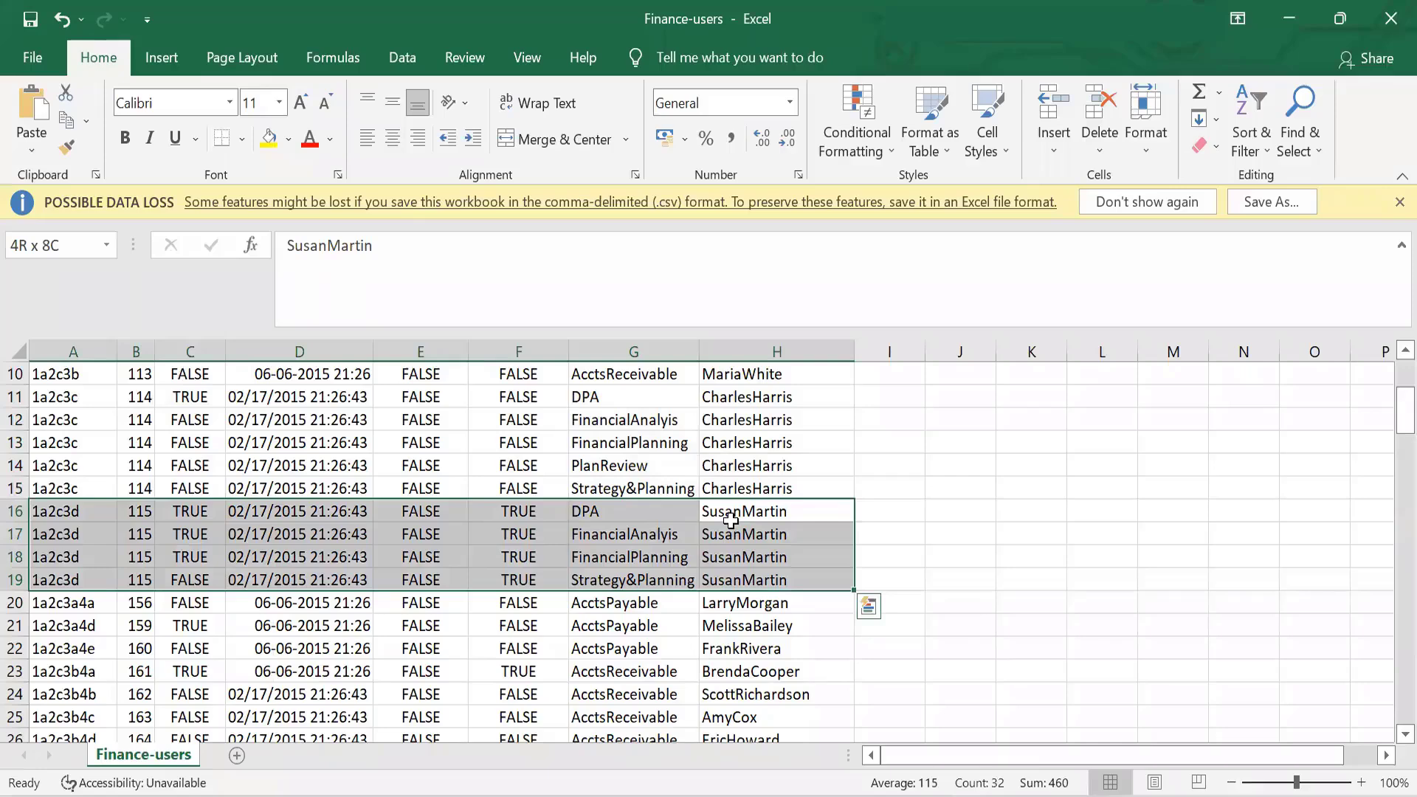
- Review the userName entries in rows 13 and 11 of the Finance-users sheet
{"action": "scroll", "coordinate": [731, 520], "scroll_direction": "up", "scroll_amount": 1}
{"action": "left_click", "coordinate": [741, 510]}
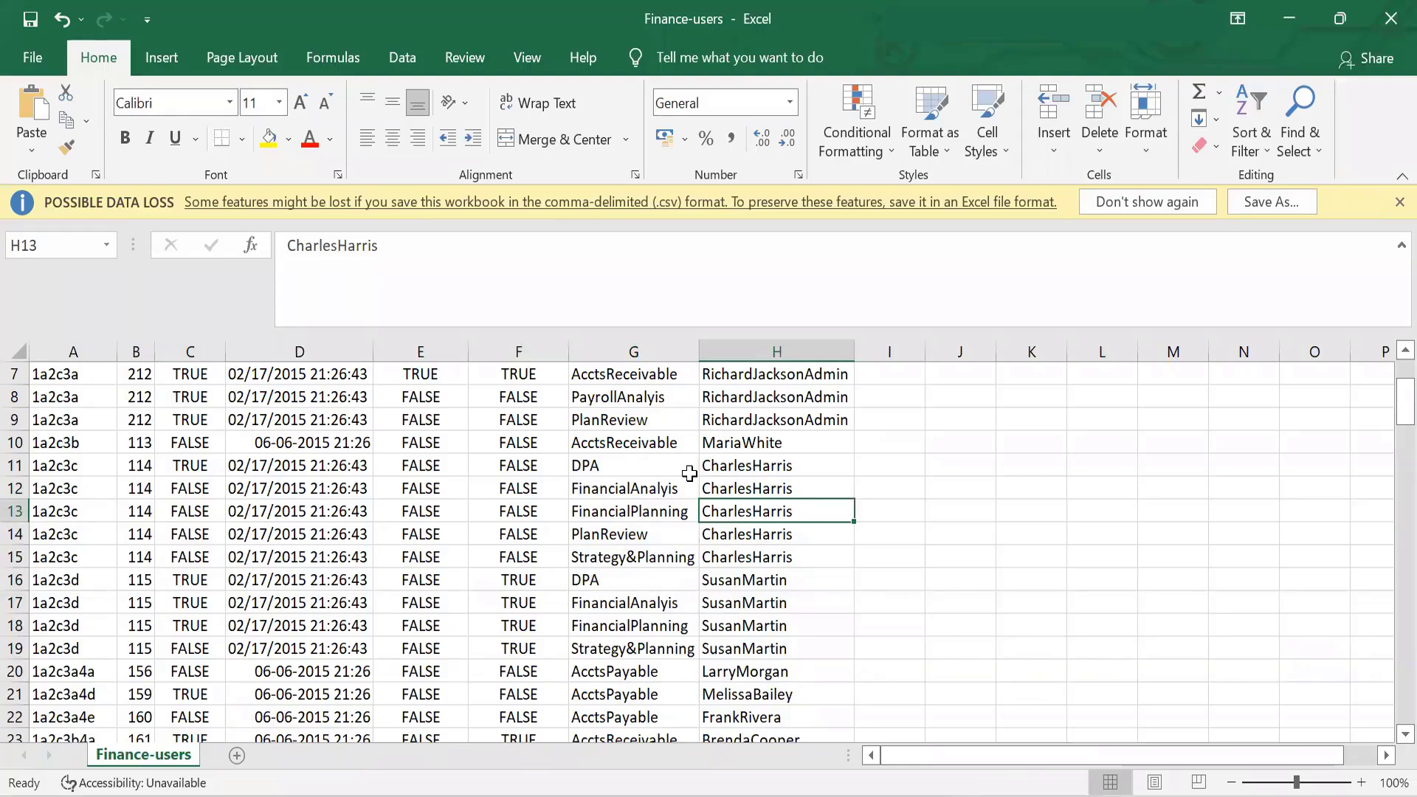
{"action": "left_click", "coordinate": [731, 469]}
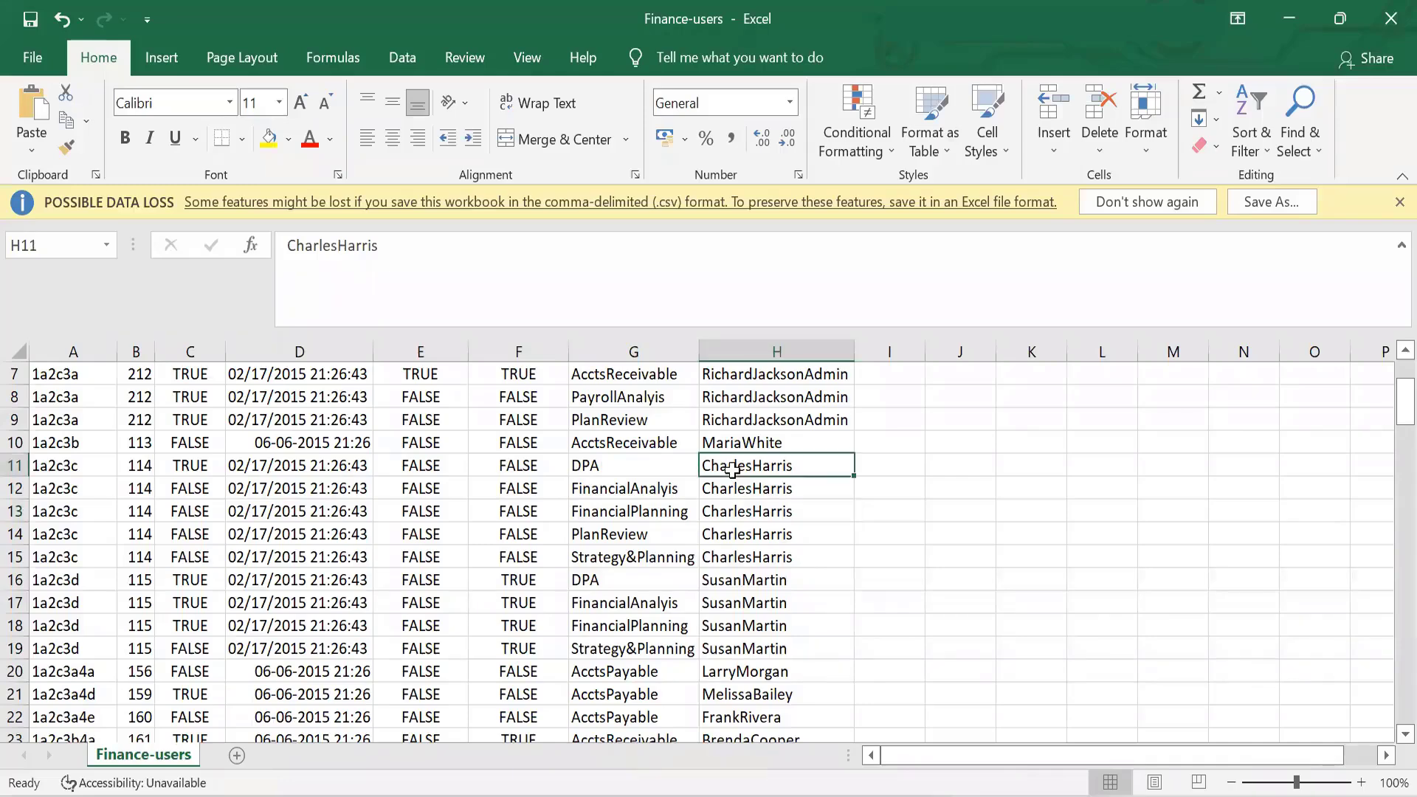
- Examine columns A to H of rows 11 to 14 and the groupmbr column header in the Finance-users sheet
{"action": "left_click", "coordinate": [767, 537], "text": "shift"}
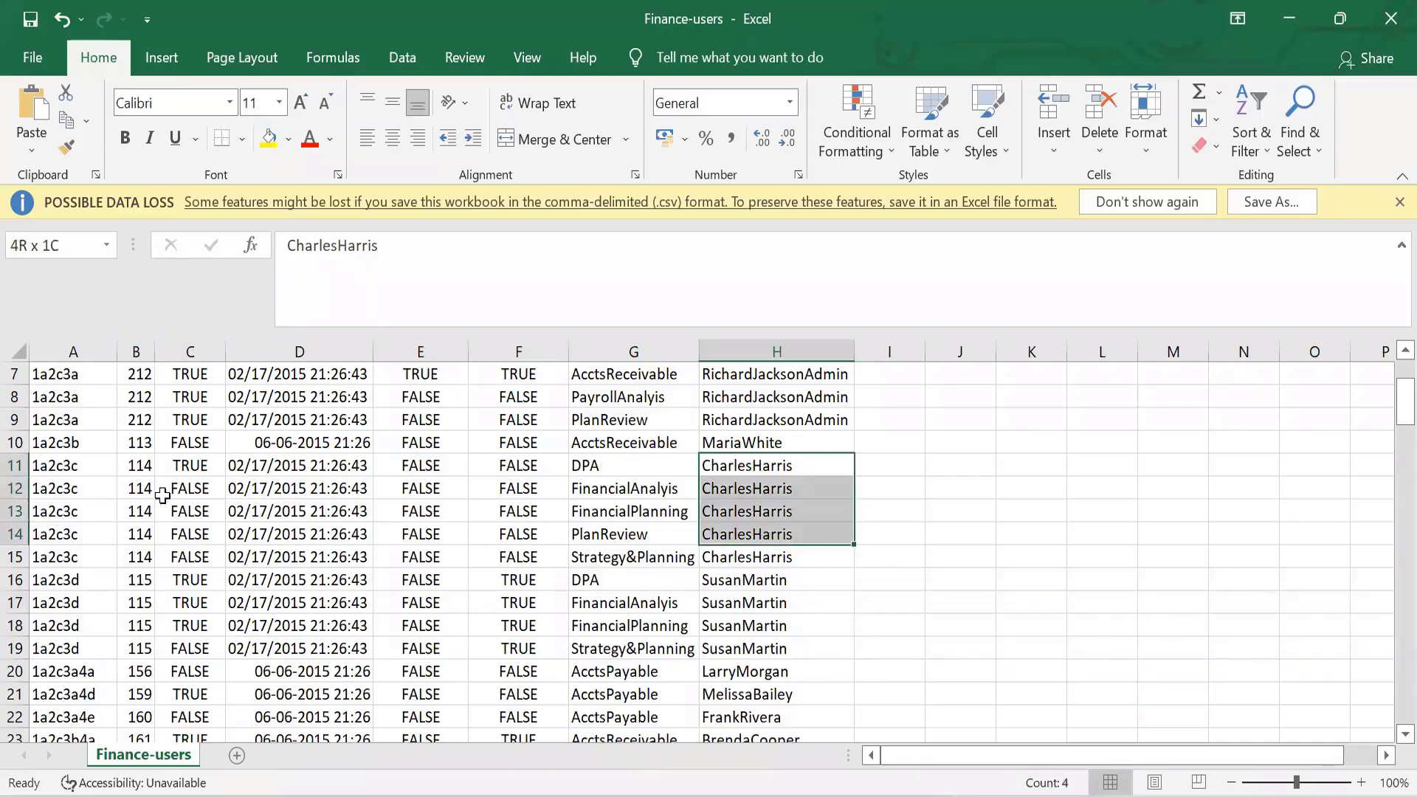
{"action": "left_click", "coordinate": [74, 470], "text": "shift"}
{"action": "left_click", "coordinate": [59, 531], "text": "shift"}
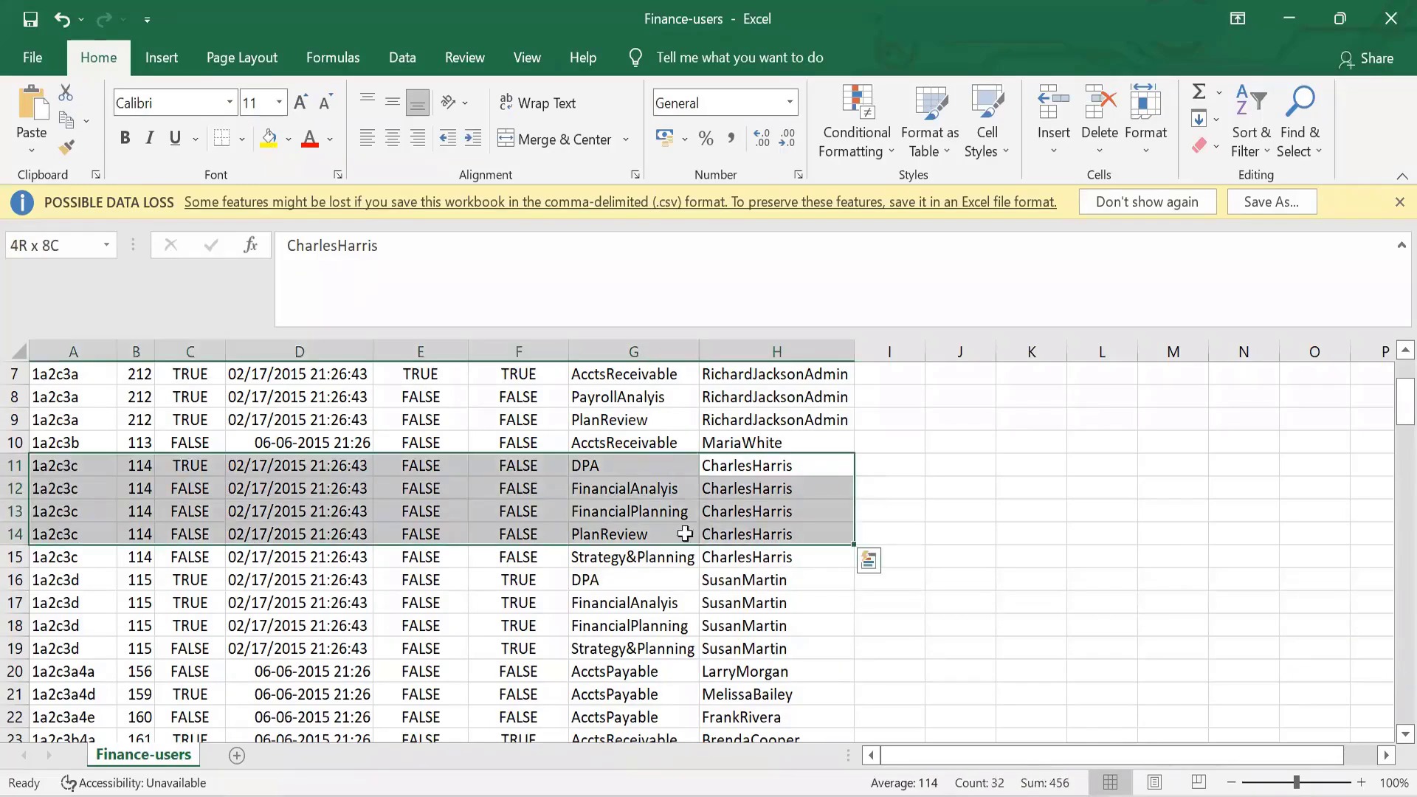
{"action": "scroll", "coordinate": [608, 510], "scroll_direction": "up", "scroll_amount": 2}
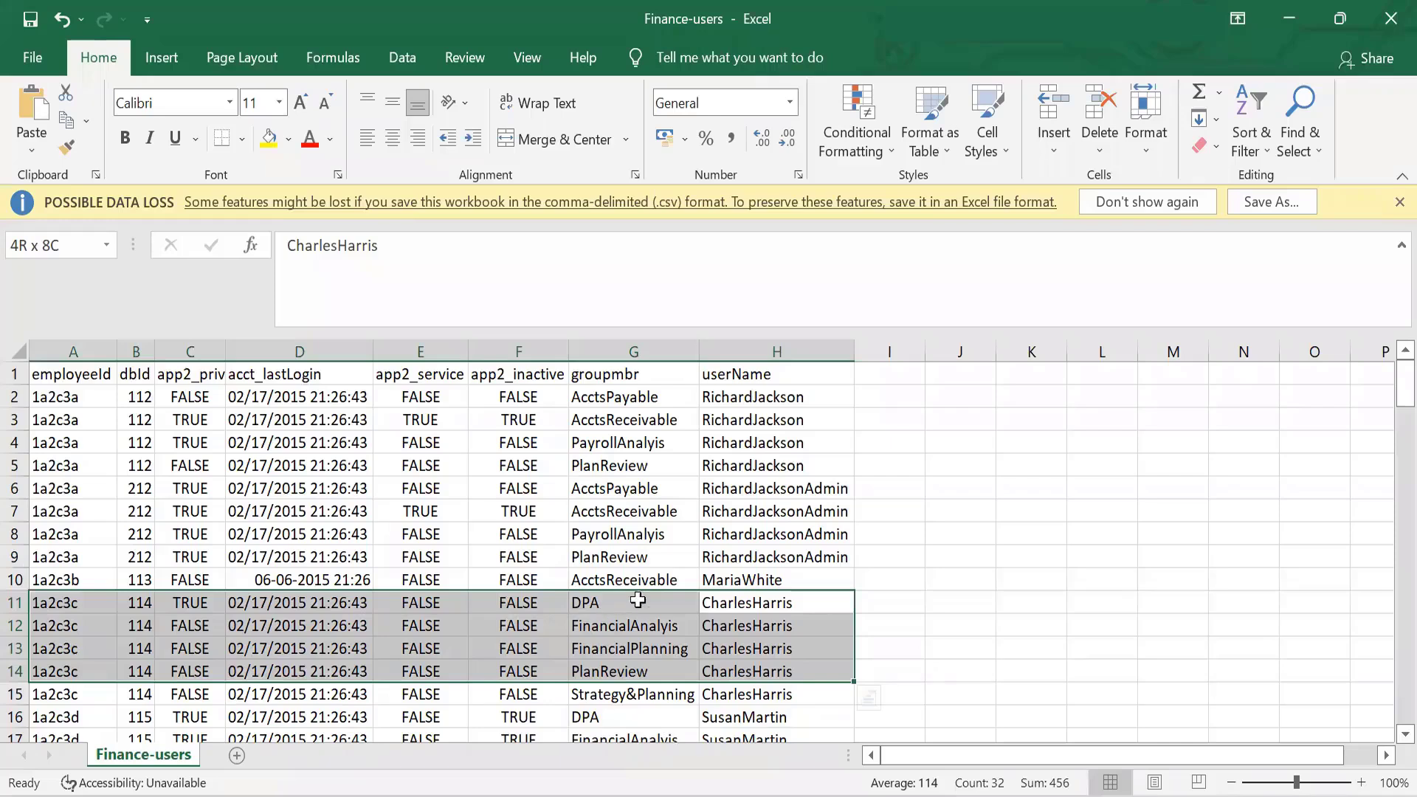
{"action": "left_click", "coordinate": [630, 378]}
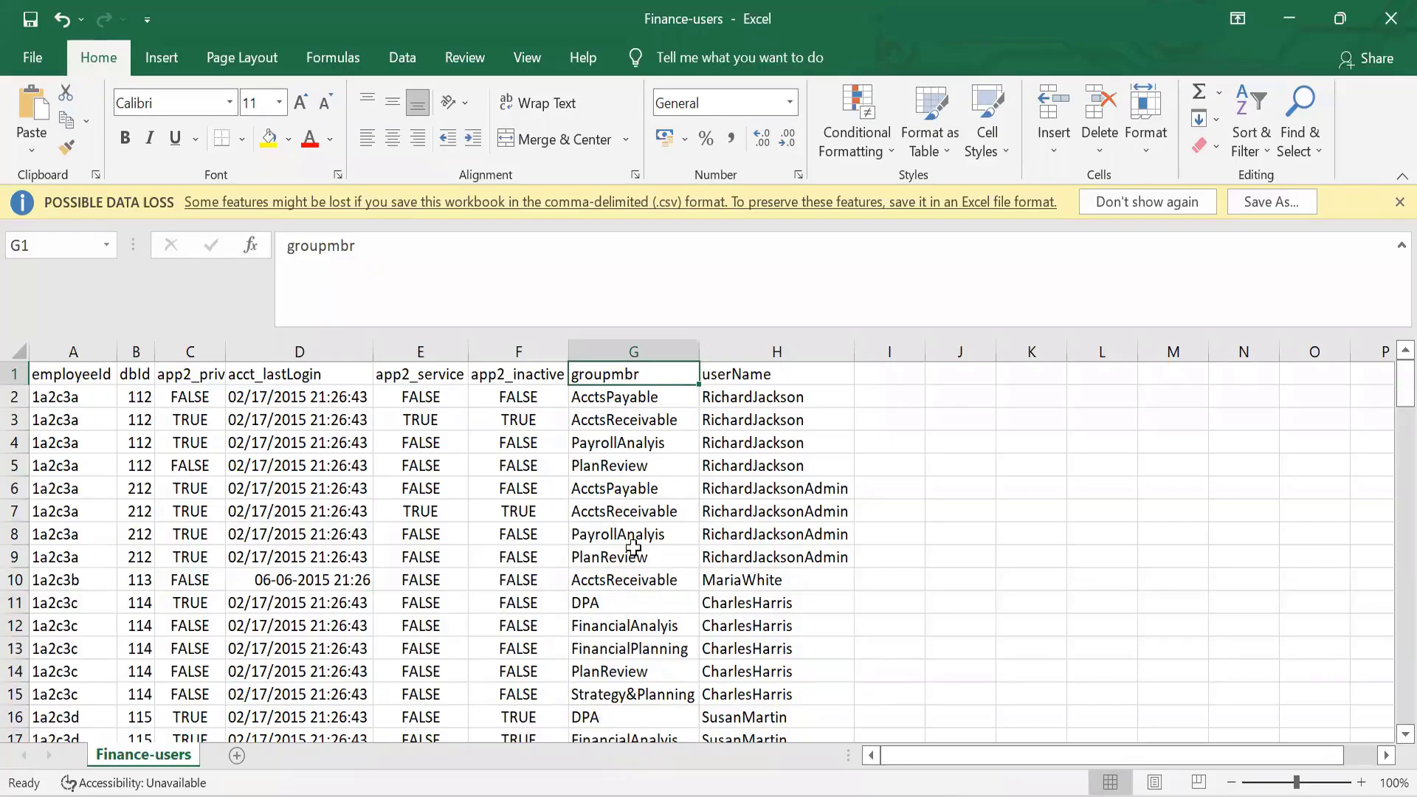
- Switch back to IdentityIQ and open the Financials application's account schema at its attribute list
{"action": "key", "text": "alt+Tab"}
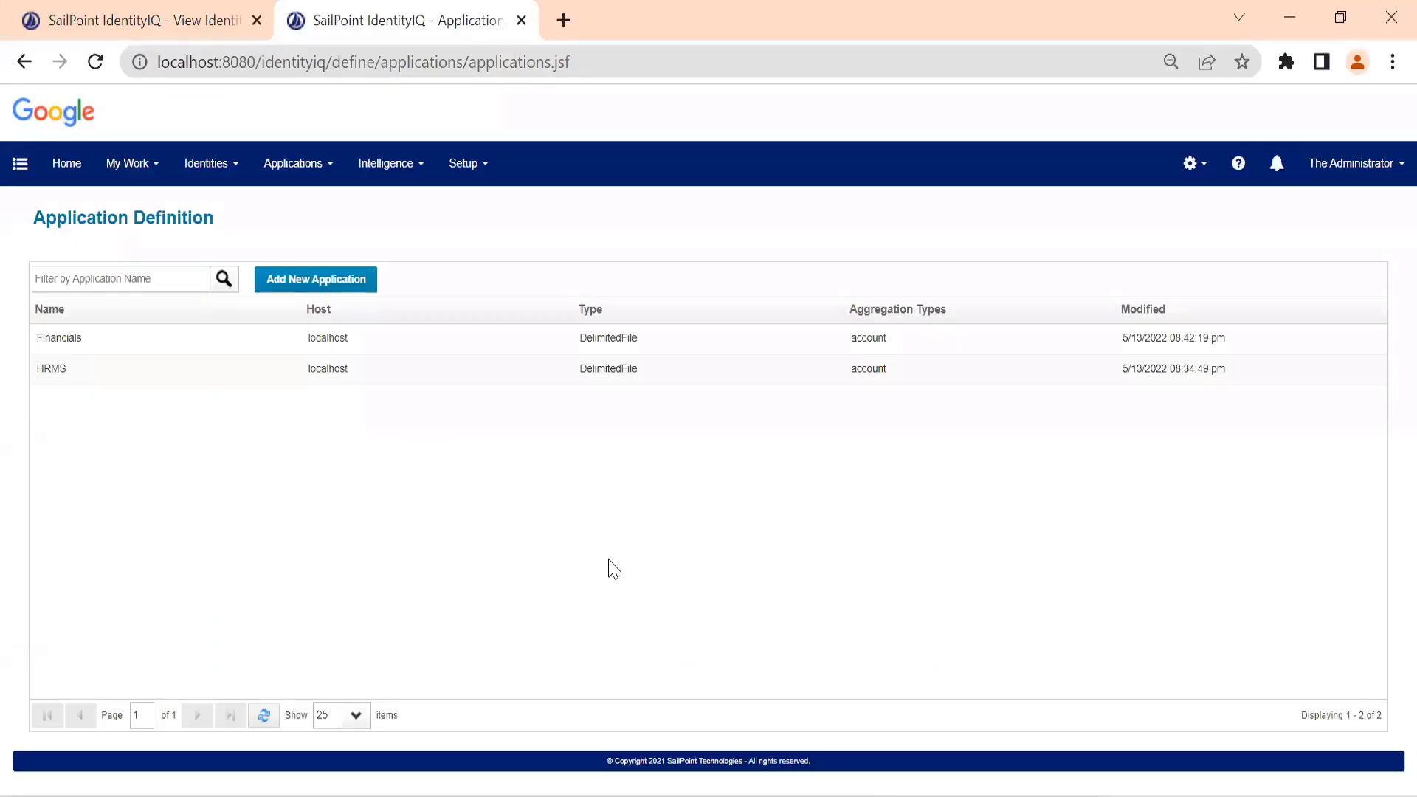
{"action": "left_click", "coordinate": [247, 352]}
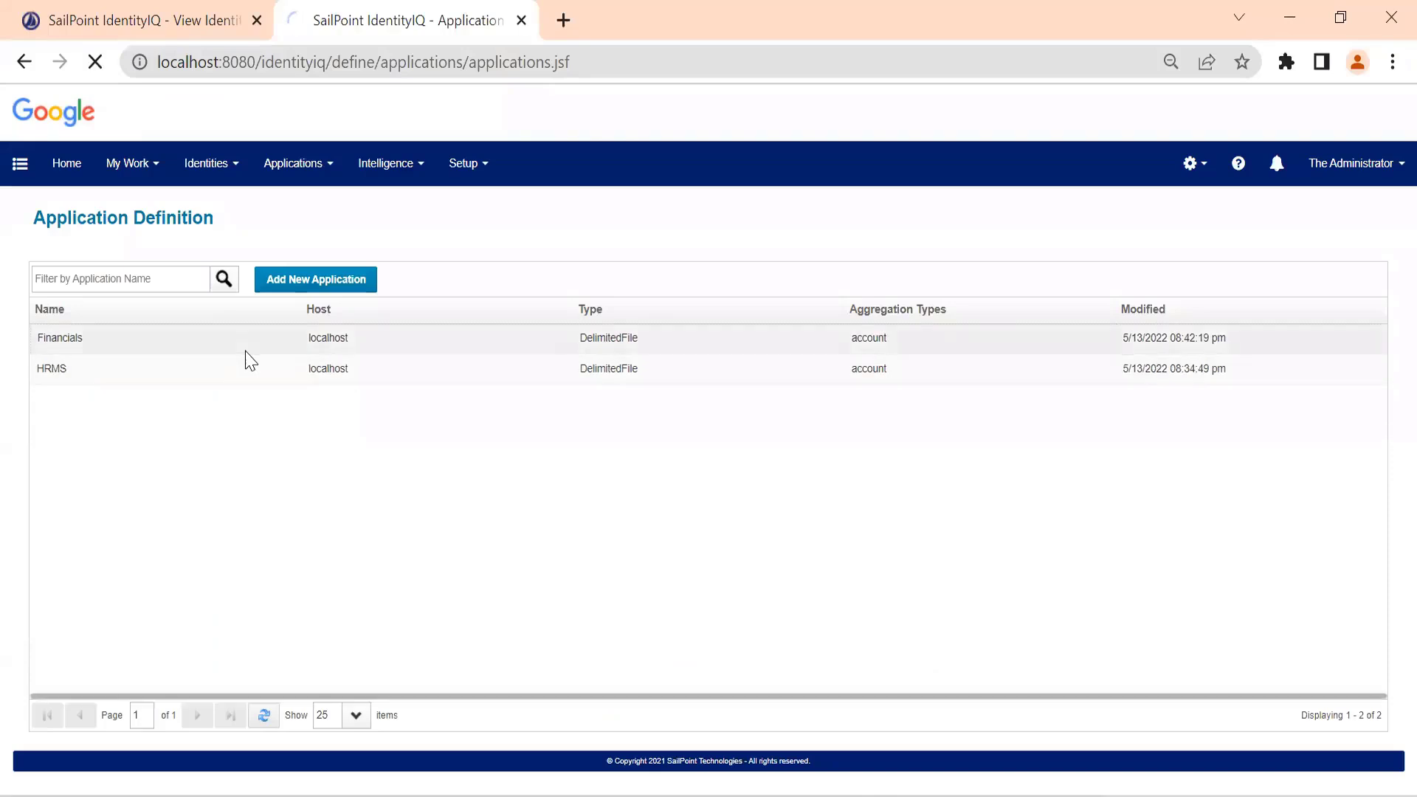
{"action": "left_click", "coordinate": [120, 279]}
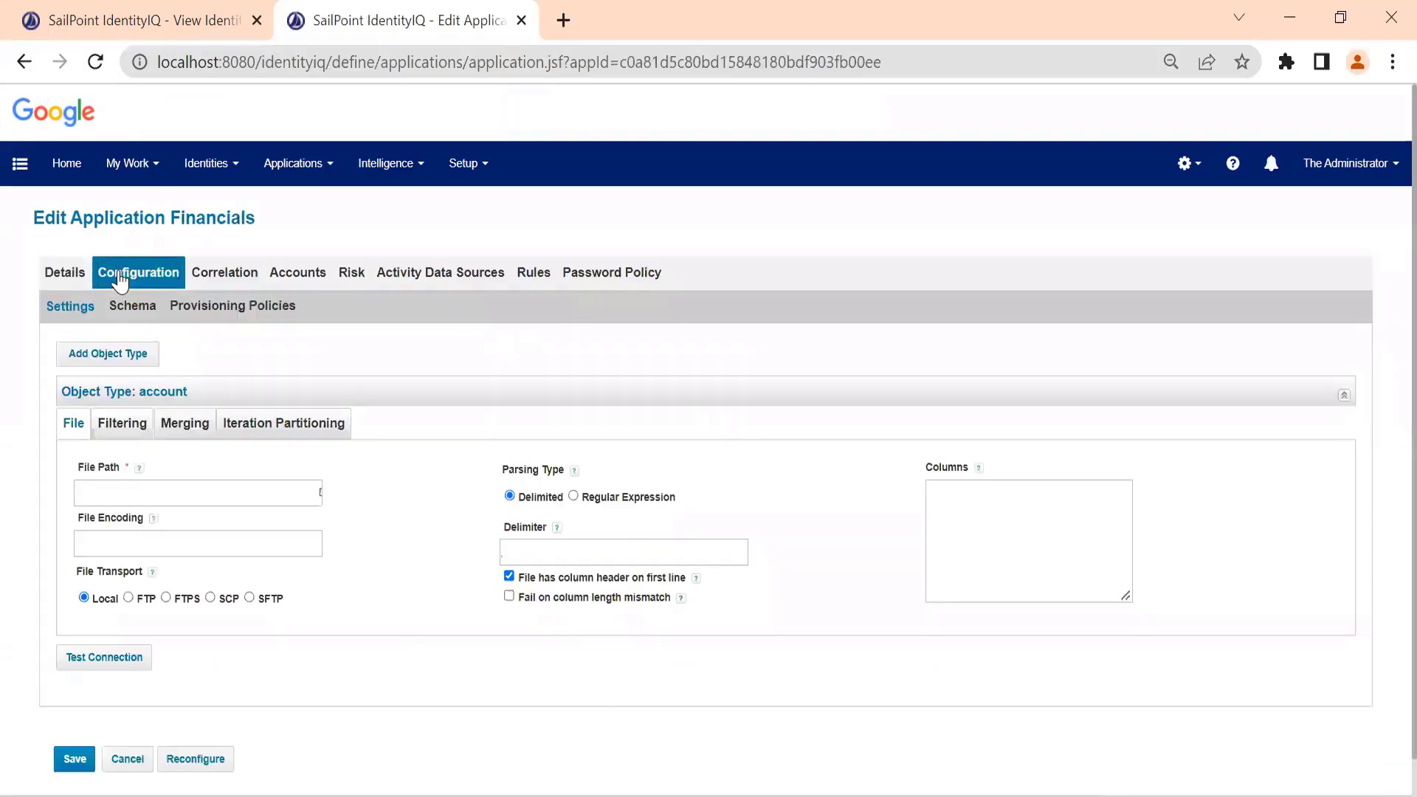
{"action": "left_click", "coordinate": [141, 307]}
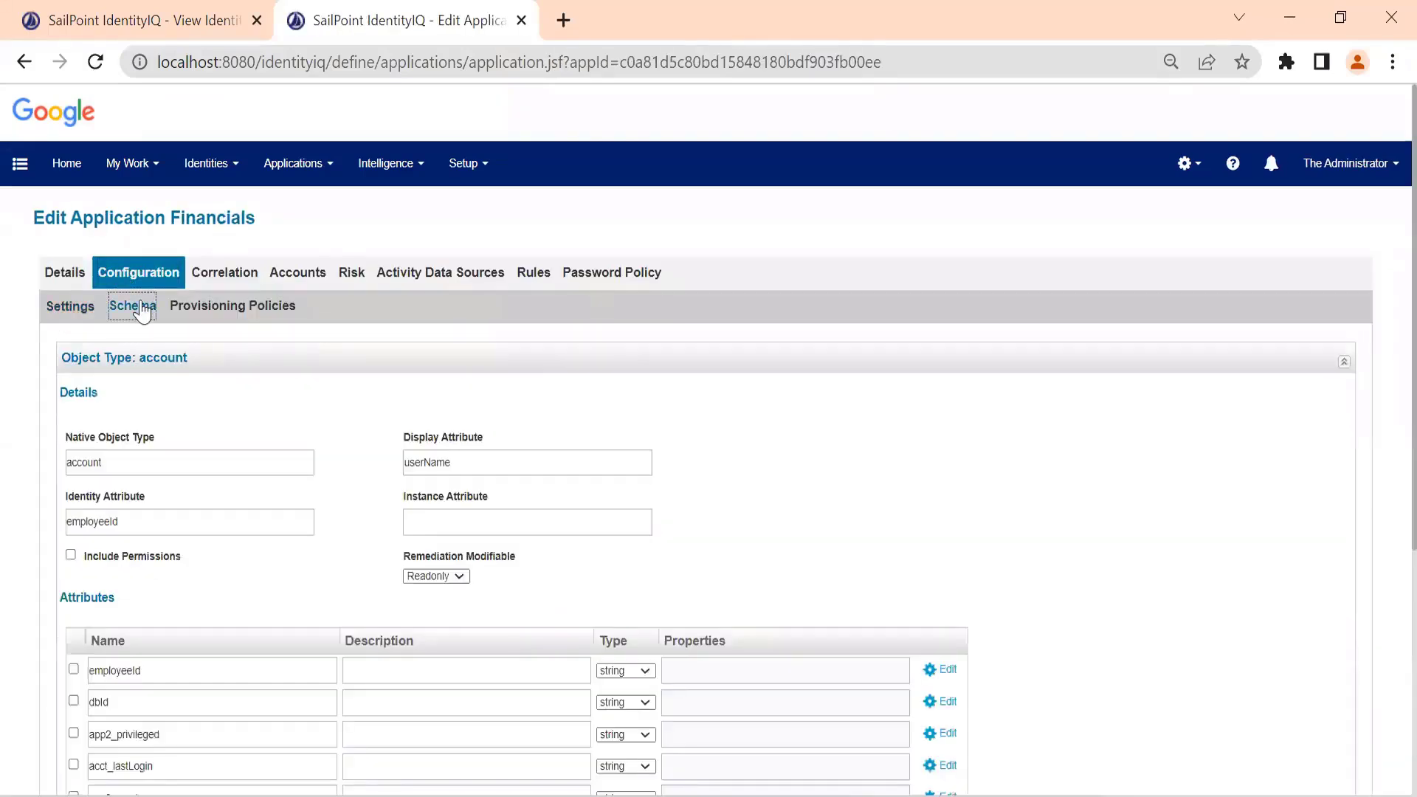
{"action": "scroll", "coordinate": [212, 405], "scroll_direction": "down", "scroll_amount": 5}
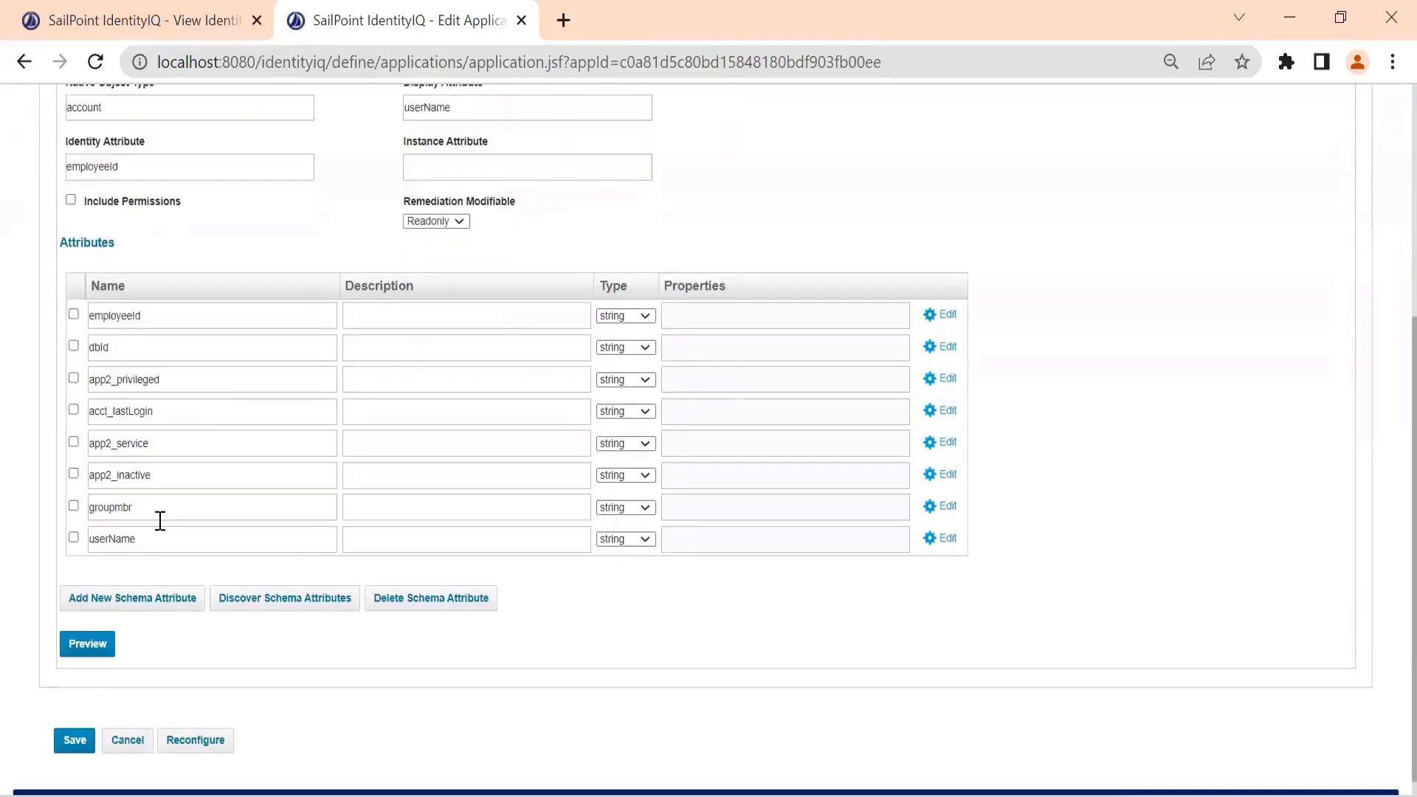
- Open the advanced properties of the groupmbr attribute and mark it as Multi-Valued
{"action": "left_click", "coordinate": [146, 517]}
{"action": "left_click_drag", "start_coordinate": [147, 517], "coordinate": [2, 506]}
{"action": "left_click", "coordinate": [2, 506]}
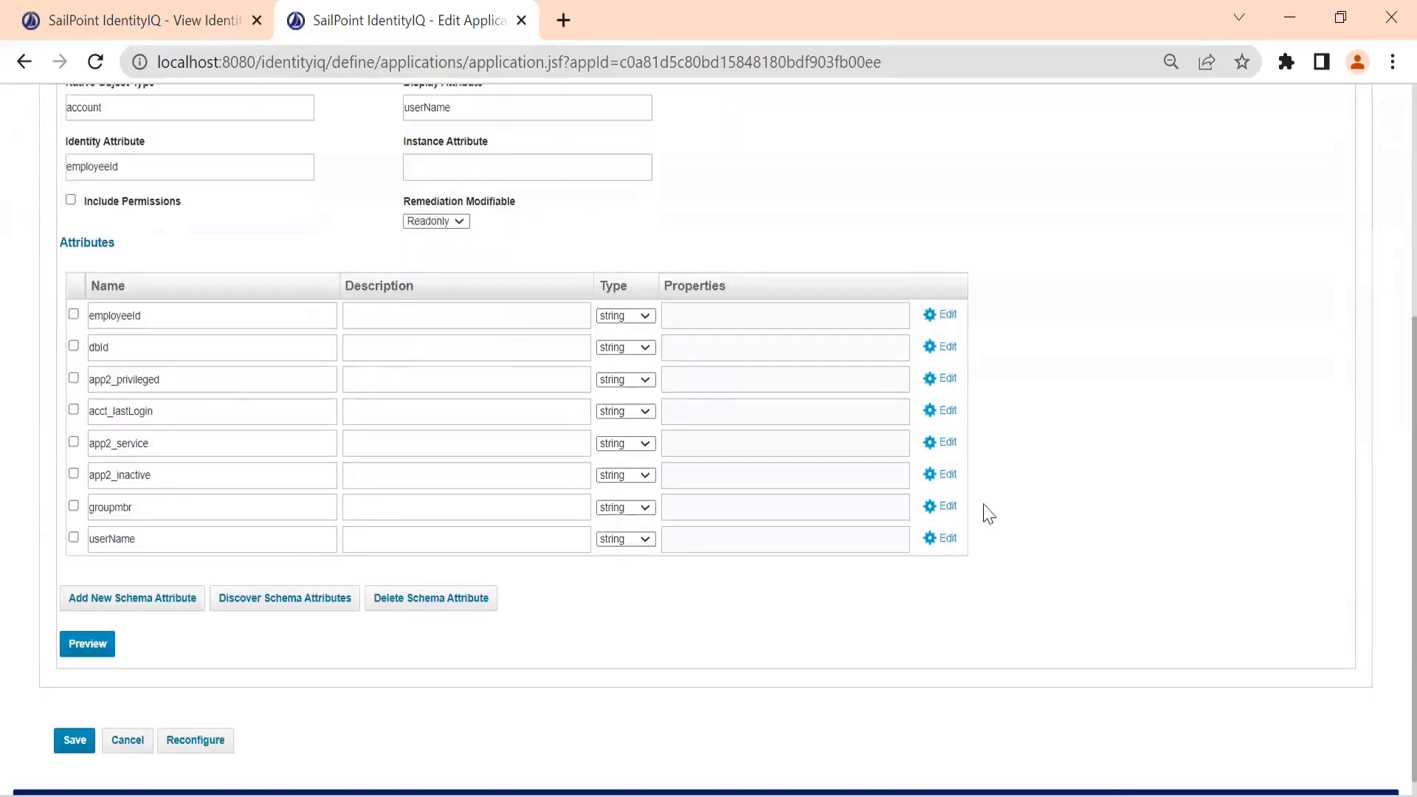
{"action": "left_click", "coordinate": [941, 513]}
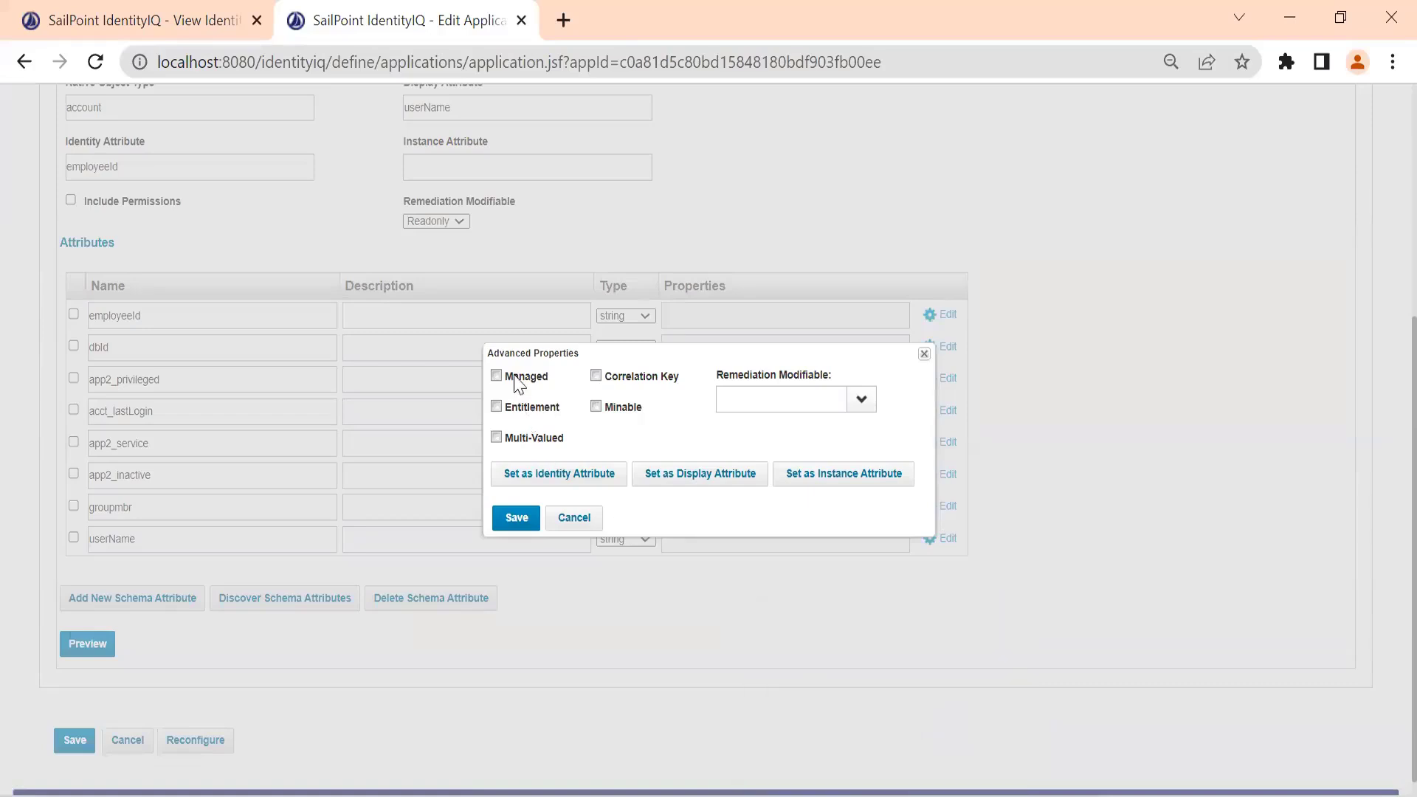
{"action": "left_click_drag", "start_coordinate": [511, 377], "coordinate": [518, 441]}
{"action": "left_click", "coordinate": [518, 440]}
- Switch to the Finance-users workbook, review the repeated userName entries in H5:H9 and H11:H15, and return to IdentityIQ
{"action": "mouse_move", "coordinate": [963, 753]}
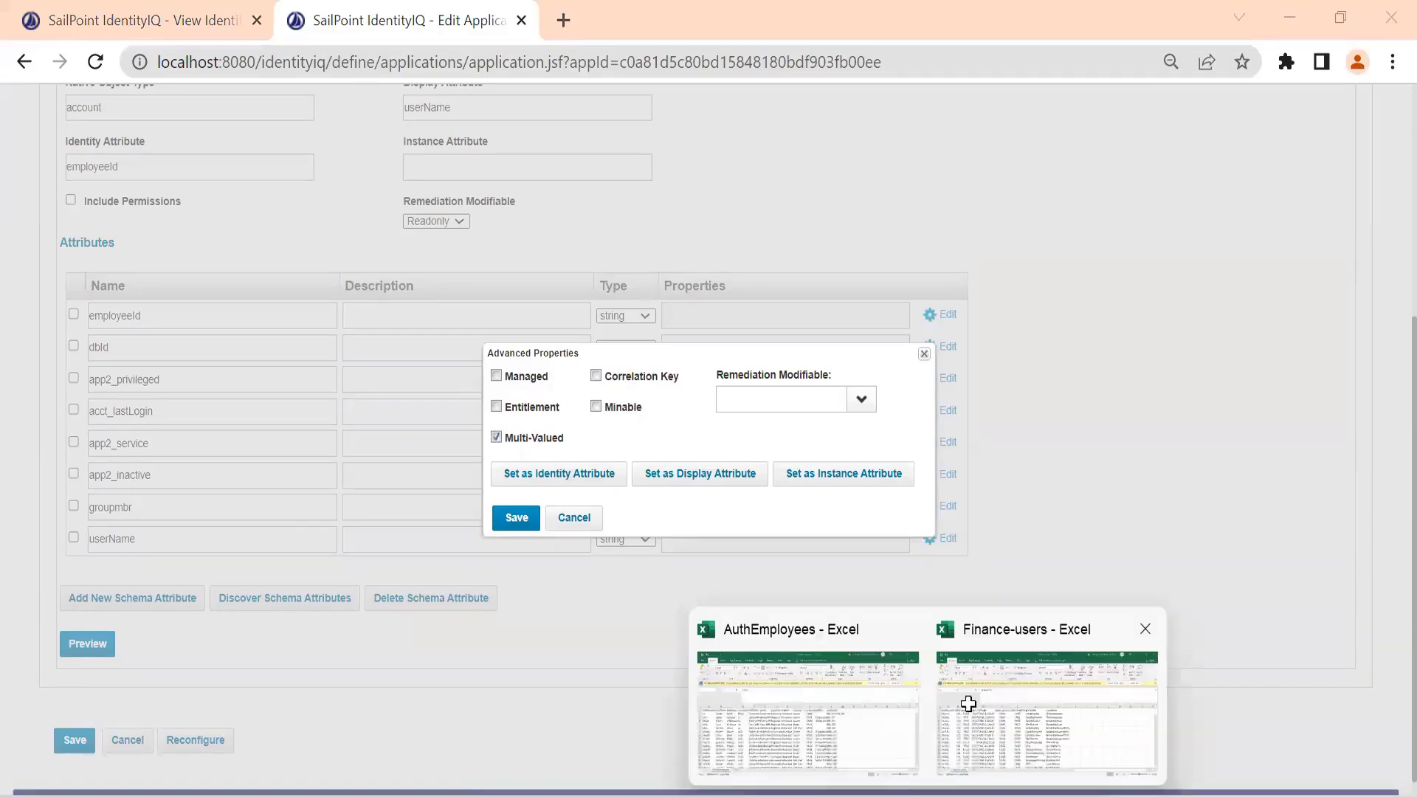
{"action": "left_click", "coordinate": [965, 703]}
{"action": "left_click_drag", "start_coordinate": [727, 465], "coordinate": [727, 557]}
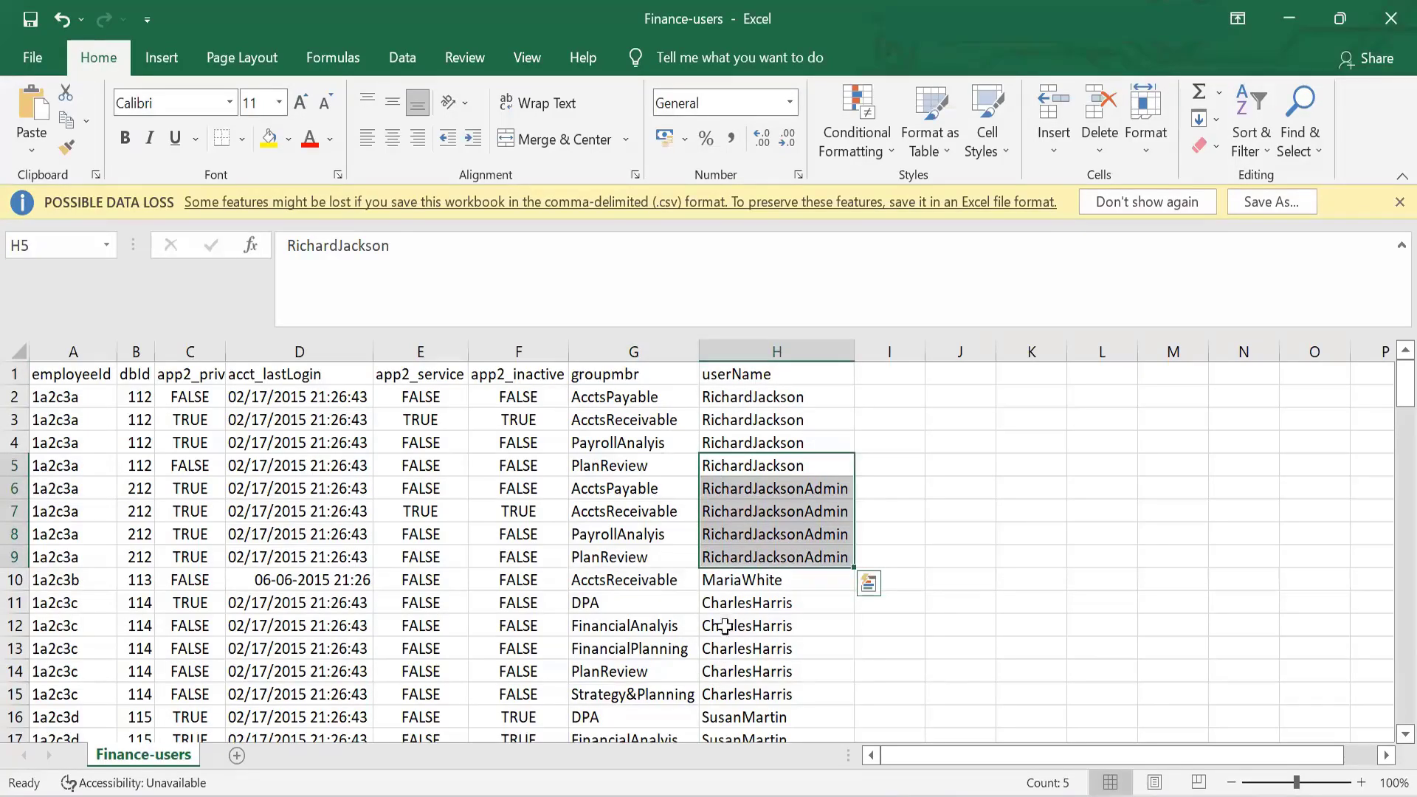
{"action": "left_click_drag", "start_coordinate": [725, 605], "coordinate": [743, 695]}
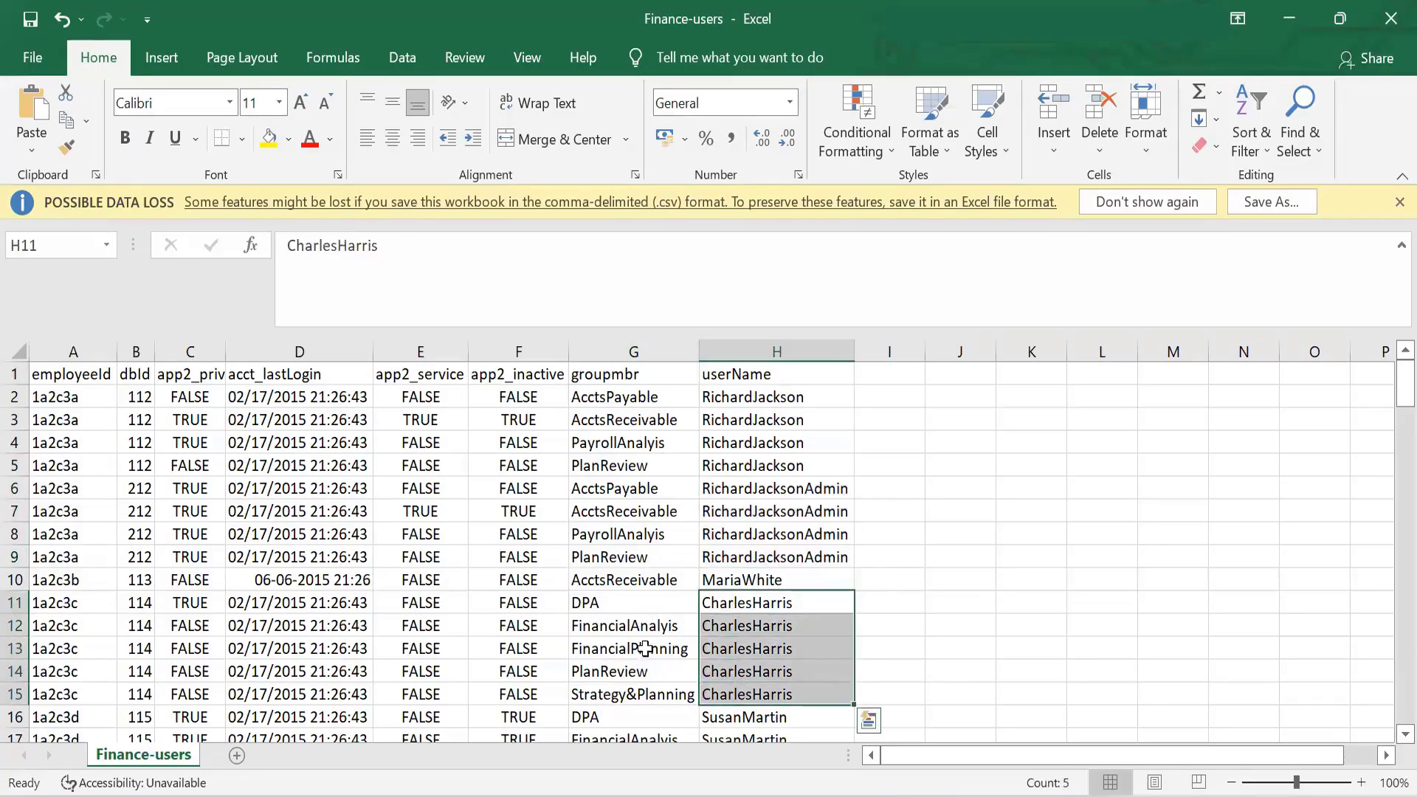
{"action": "left_click", "coordinate": [1299, 11]}
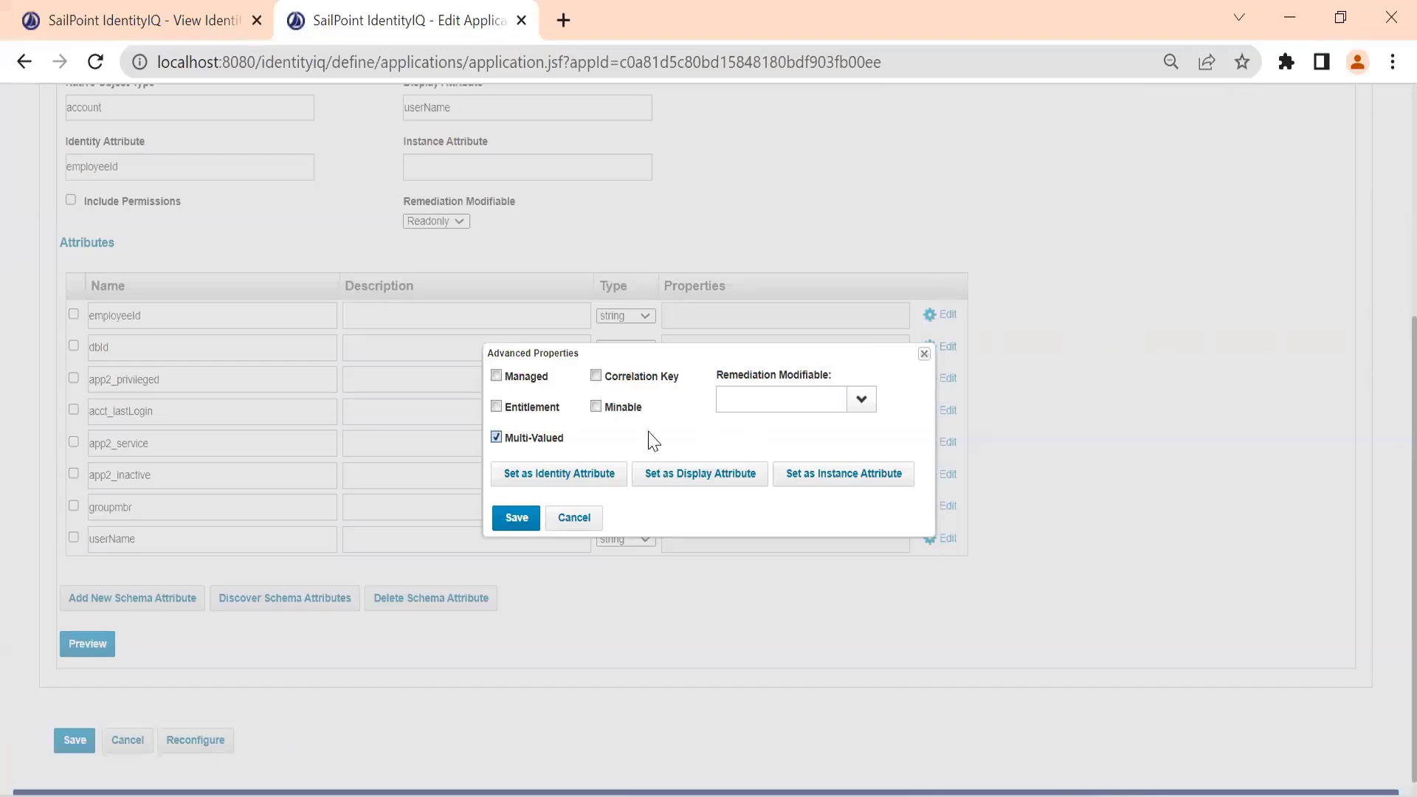
- Switch to the AuthEmployees workbook and close it without saving changes
{"action": "left_click", "coordinate": [497, 439]}
{"action": "mouse_move", "coordinate": [825, 793]}
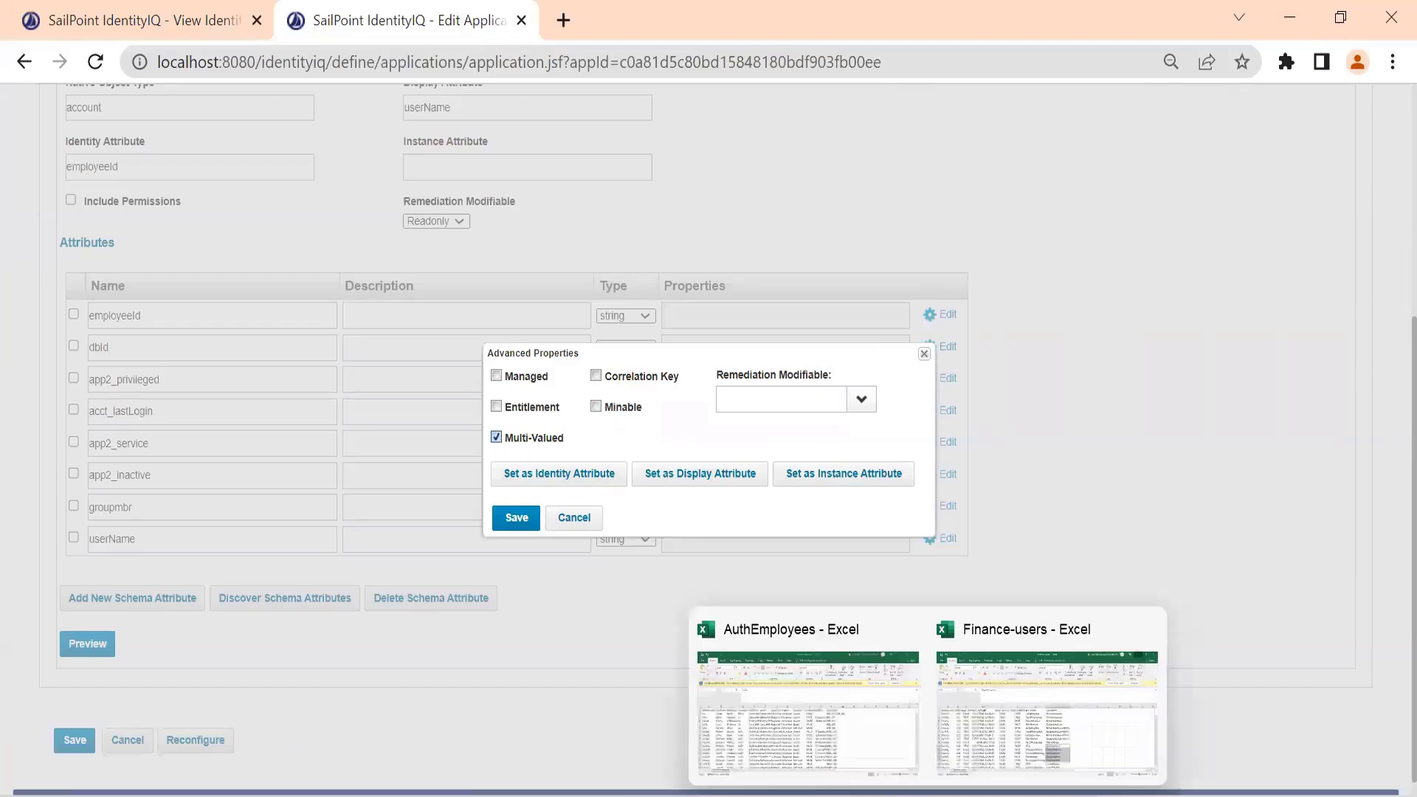
{"action": "left_click", "coordinate": [922, 745]}
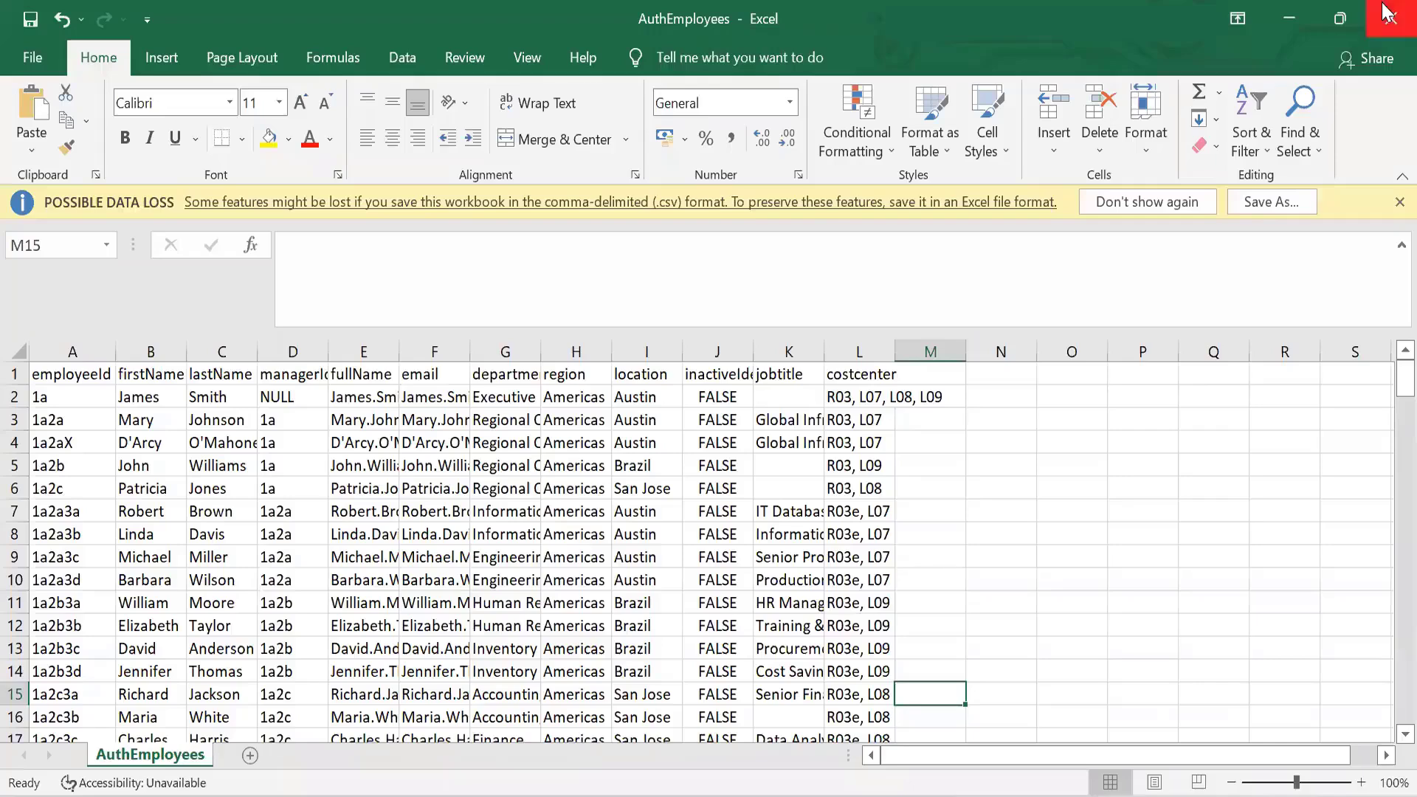
{"action": "left_click", "coordinate": [1390, 16]}
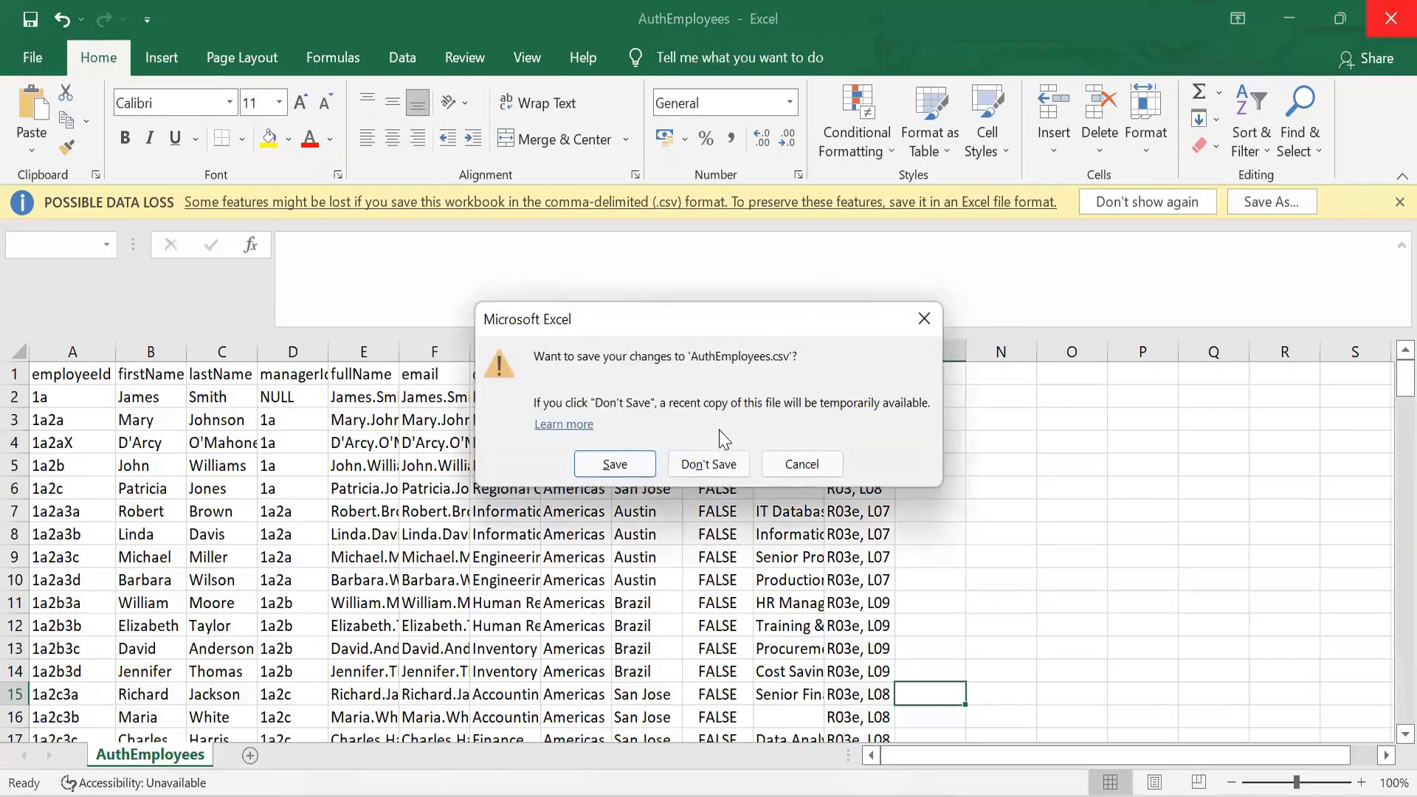
{"action": "left_click", "coordinate": [707, 461]}
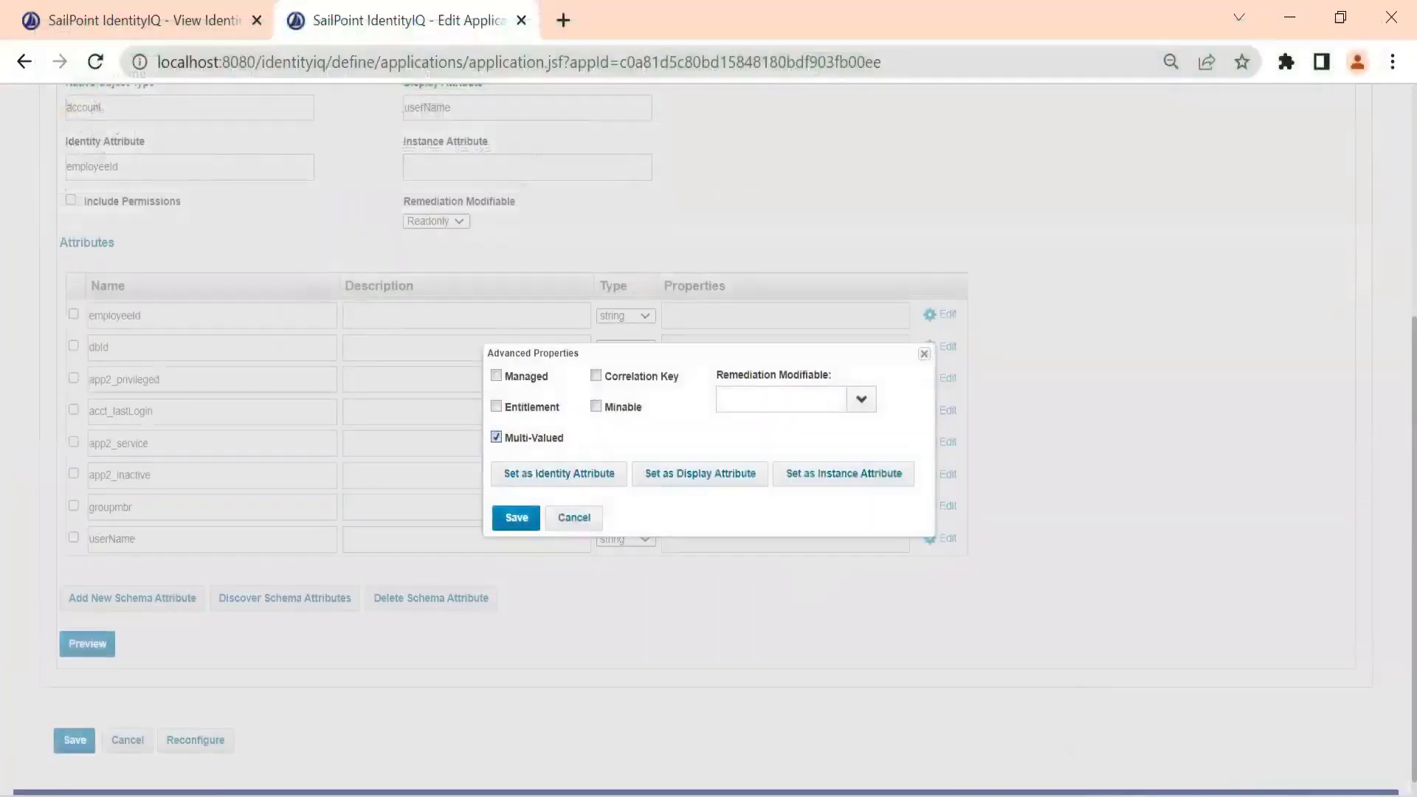
{"action": "left_click", "coordinate": [915, 795]}
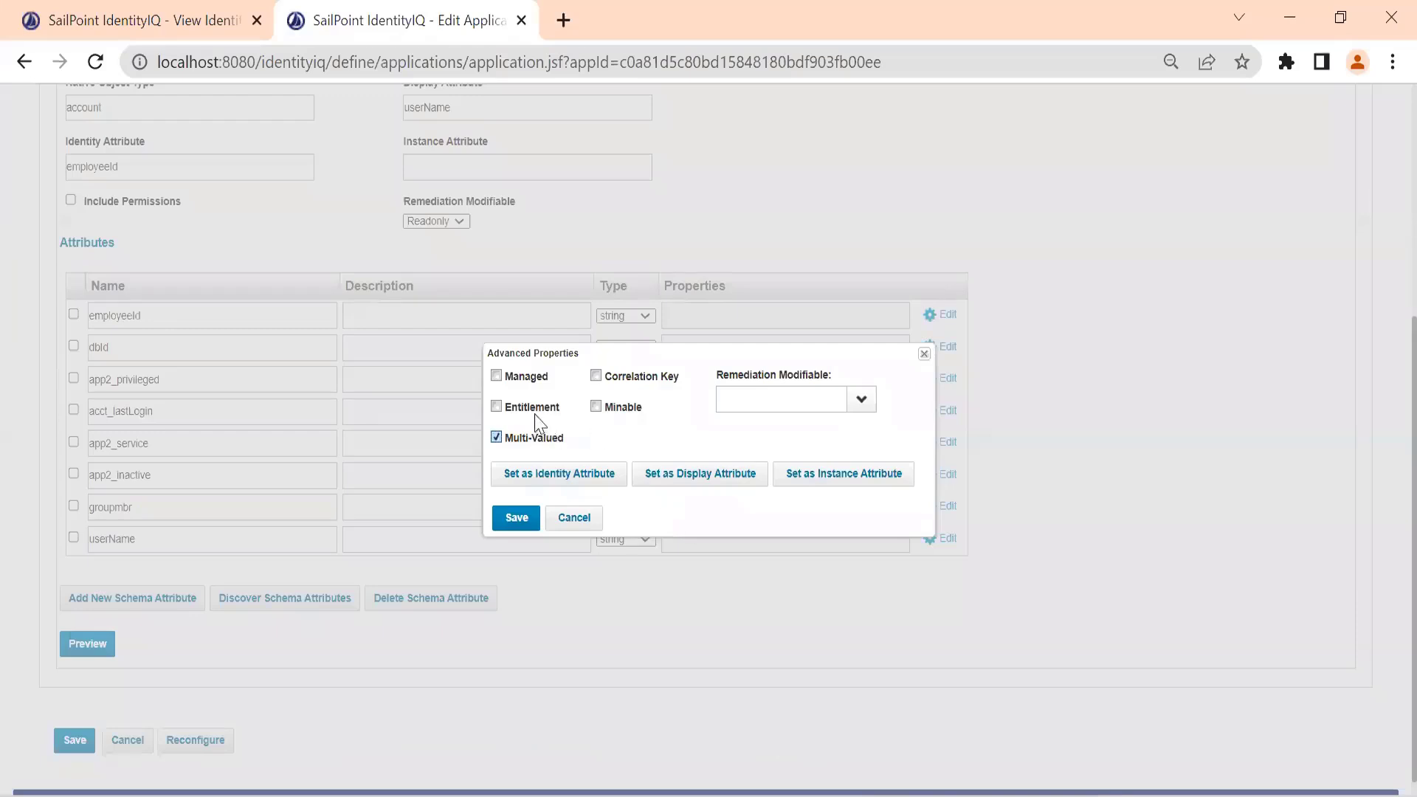
- Mark groupmbr as an Entitlement, save its advanced properties, and save the Financials application
{"action": "left_click", "coordinate": [496, 407]}
{"action": "left_click", "coordinate": [507, 517]}
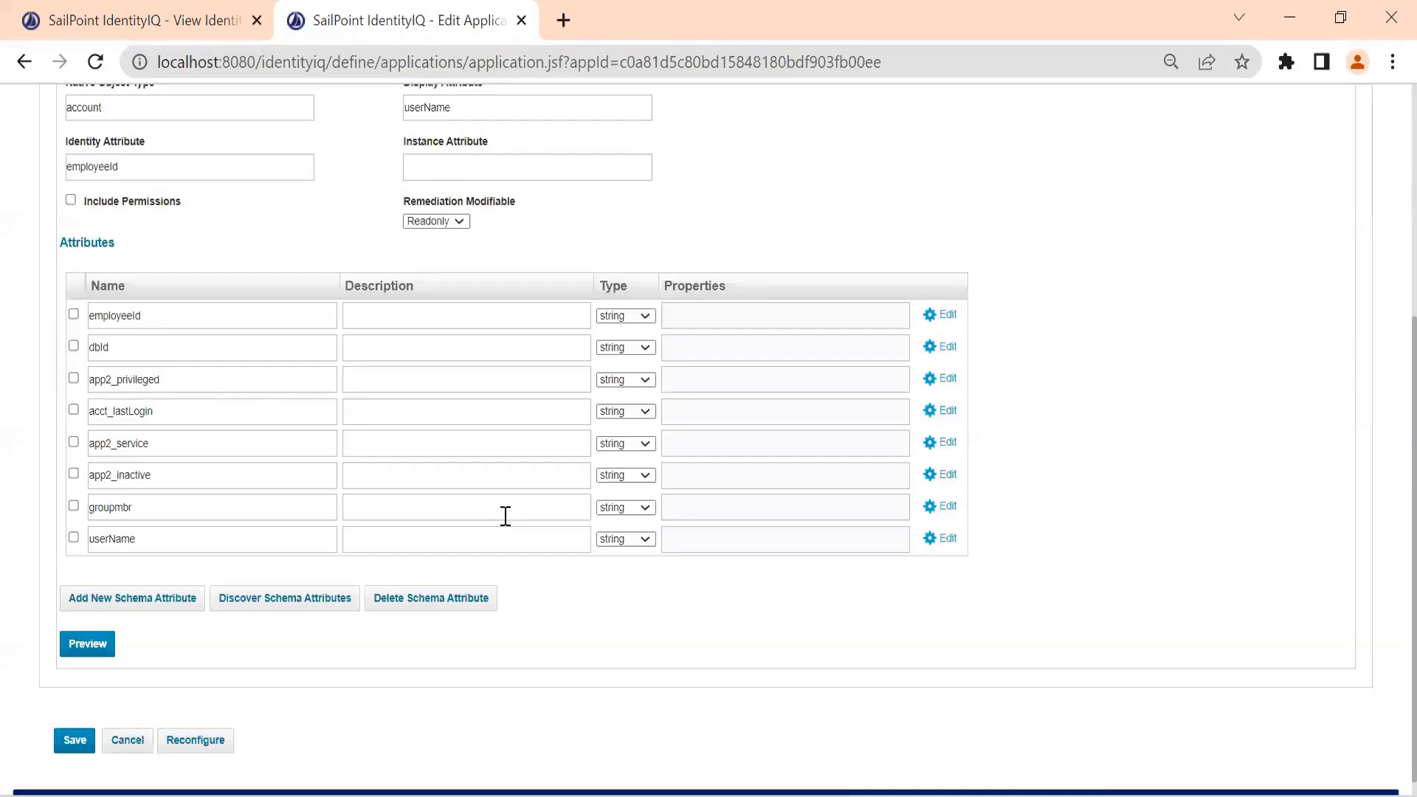
{"action": "scroll", "coordinate": [502, 515], "scroll_direction": "down", "scroll_amount": 1}
{"action": "left_click", "coordinate": [78, 726]}
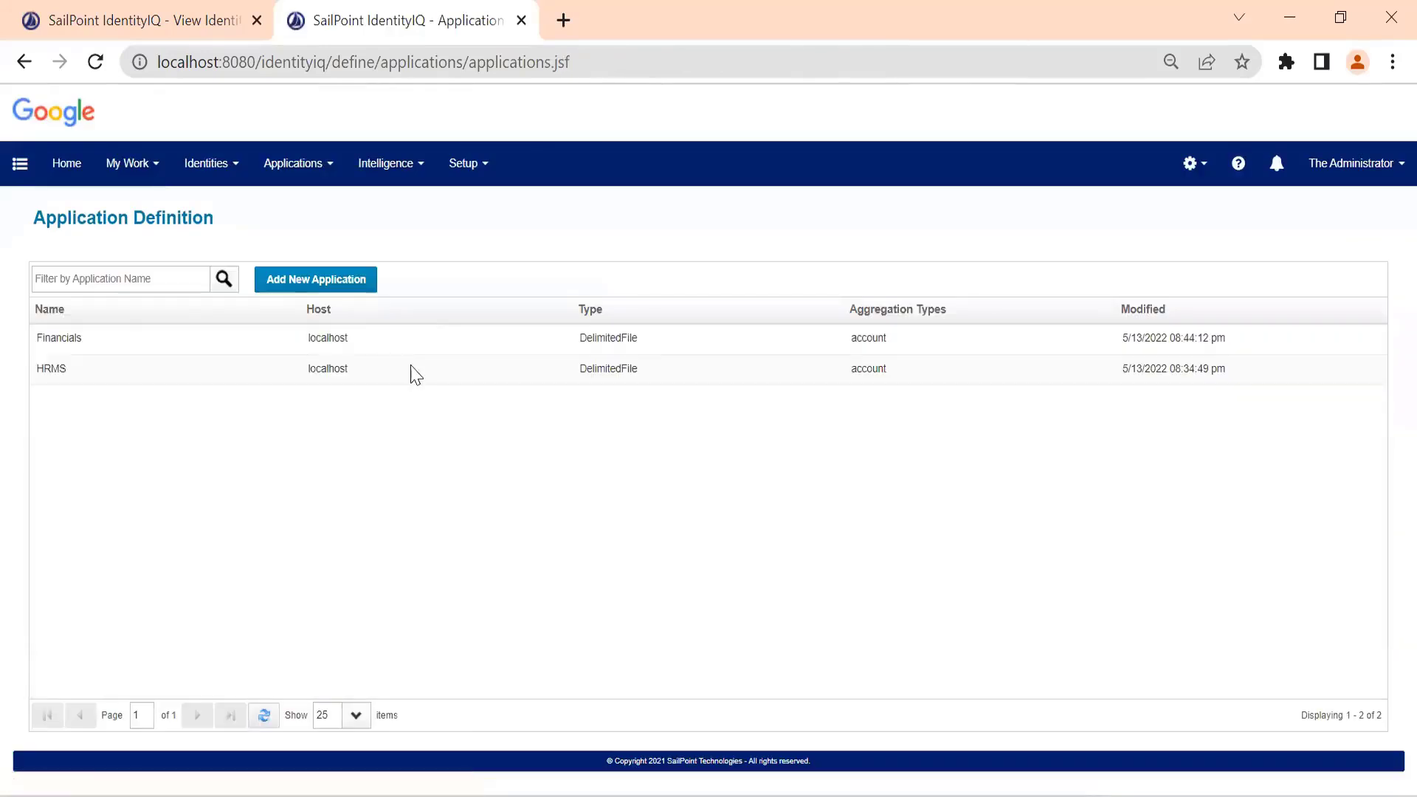
- Open the Tasks page in a new browser tab and create a new Account Aggregation task
{"action": "left_click", "coordinate": [470, 163]}
{"action": "right_click", "coordinate": [460, 359]}
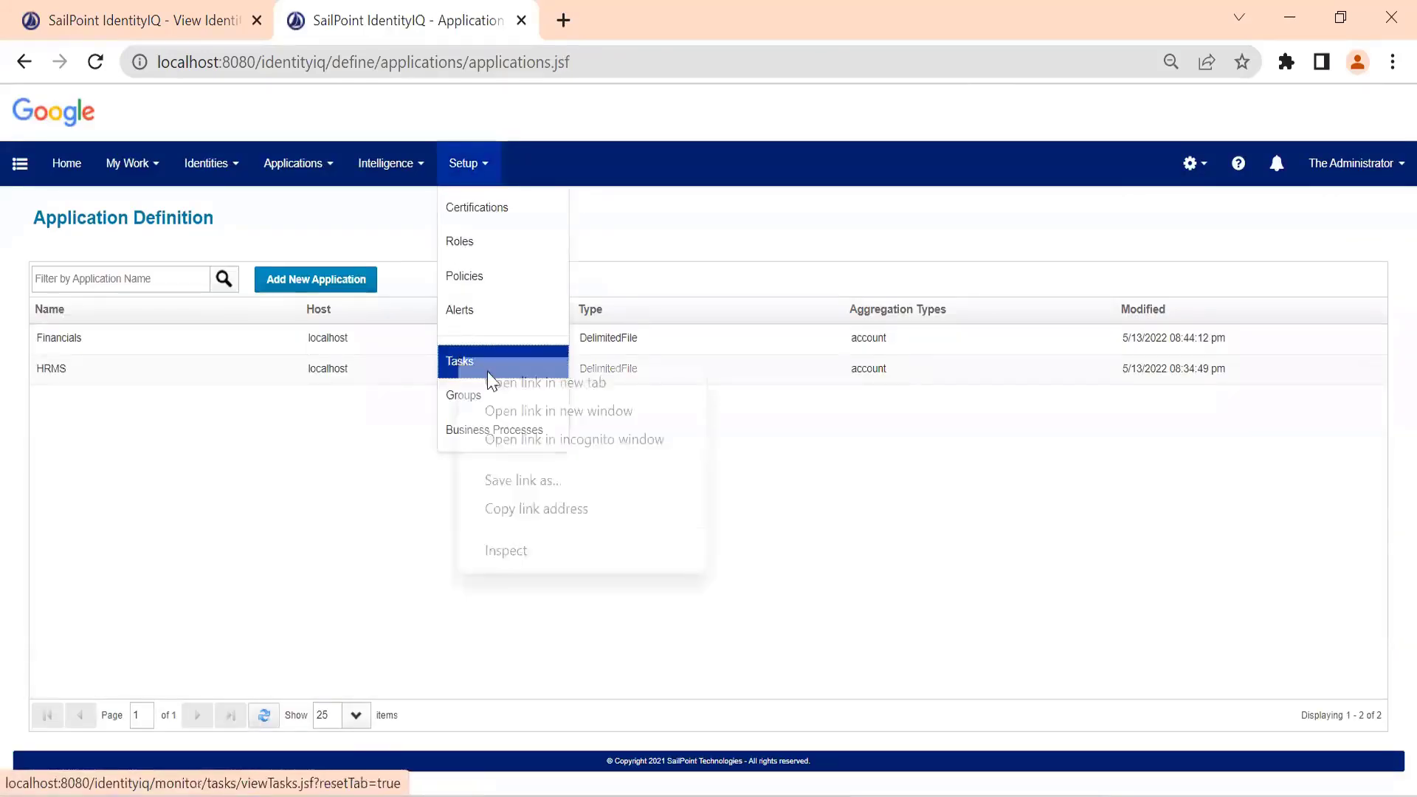
{"action": "left_click", "coordinate": [493, 379]}
{"action": "left_click", "coordinate": [647, 16]}
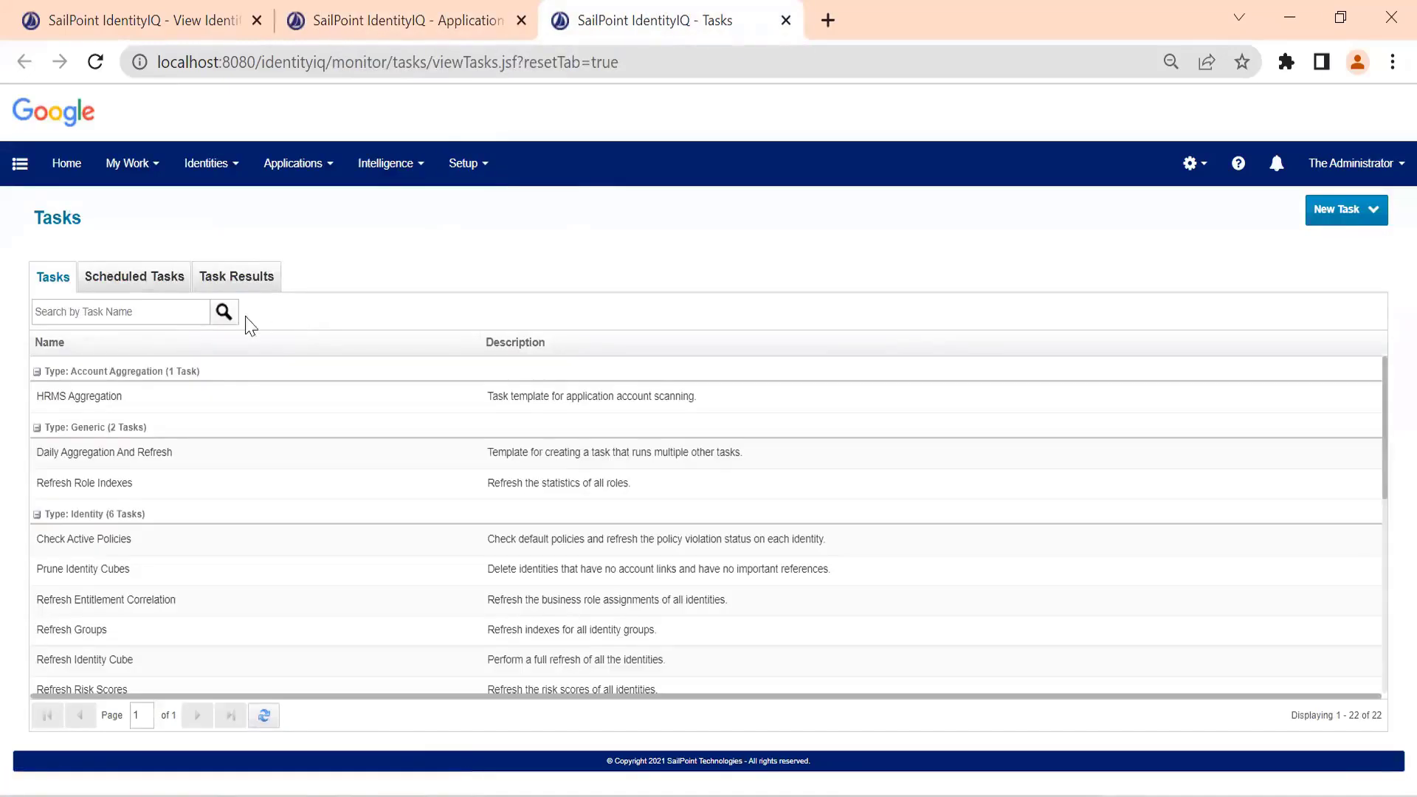
{"action": "left_click", "coordinate": [1340, 210]}
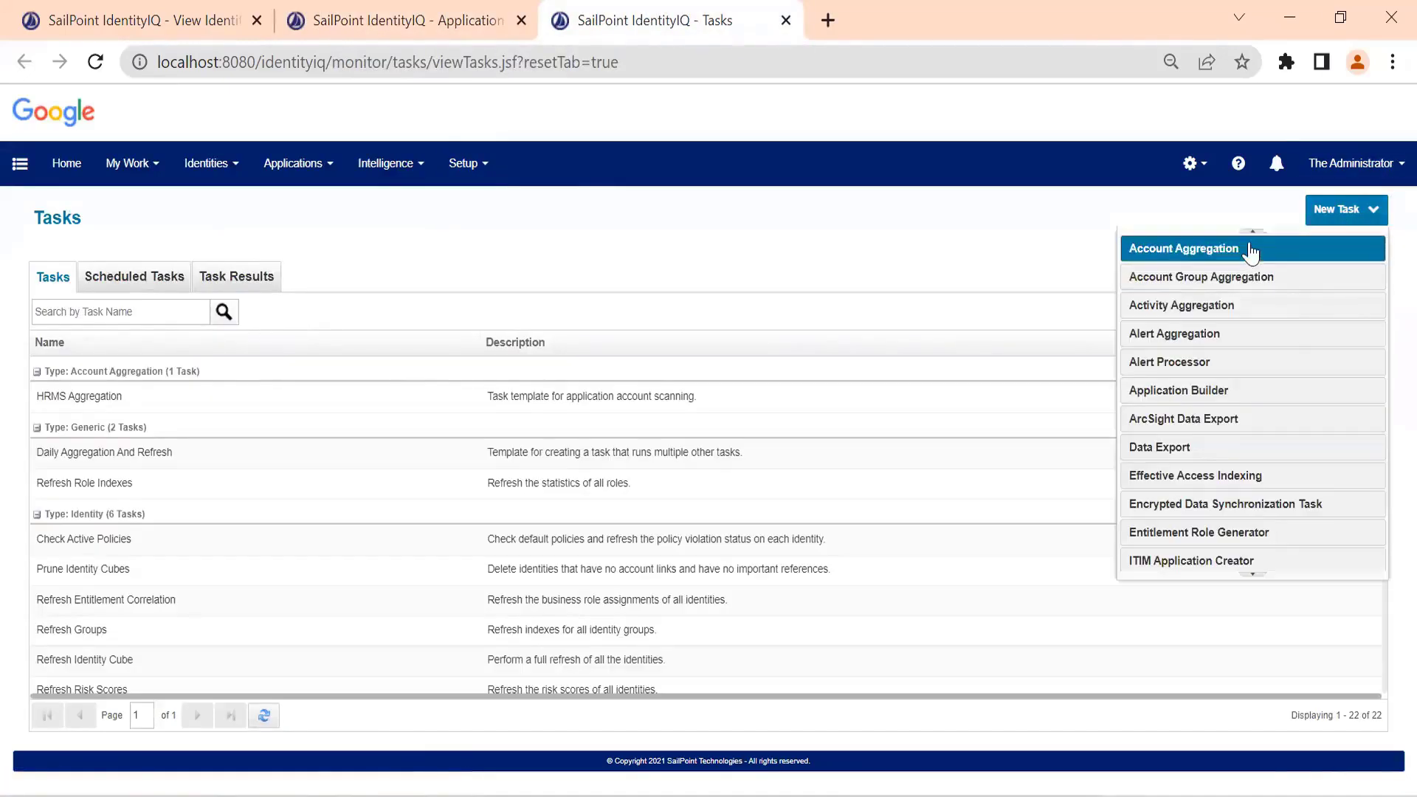
{"action": "left_click", "coordinate": [1244, 246]}
- Name the task Financials Aggregation and select Financials as the application to scan
{"action": "left_click", "coordinate": [402, 322]}
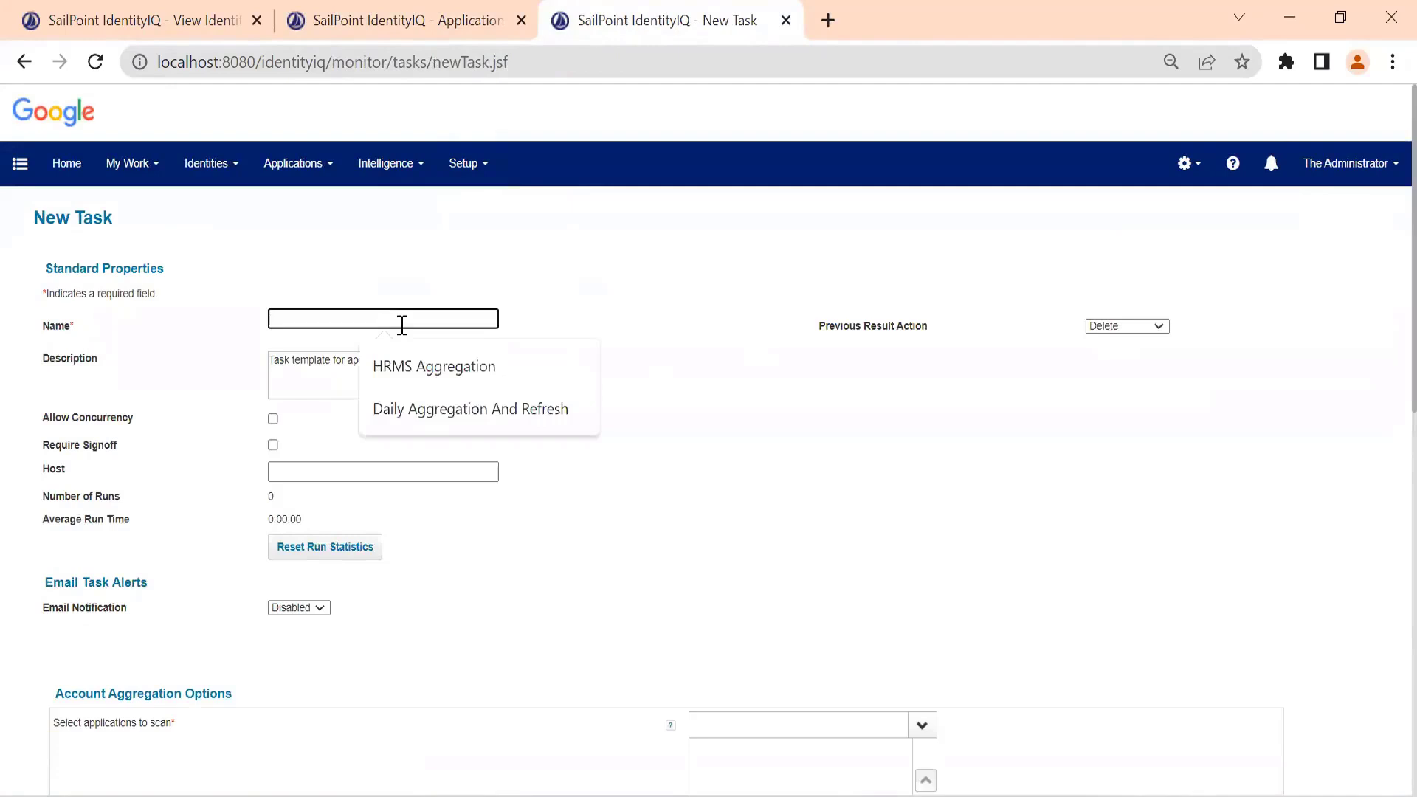
{"action": "type", "text": "Fin"}
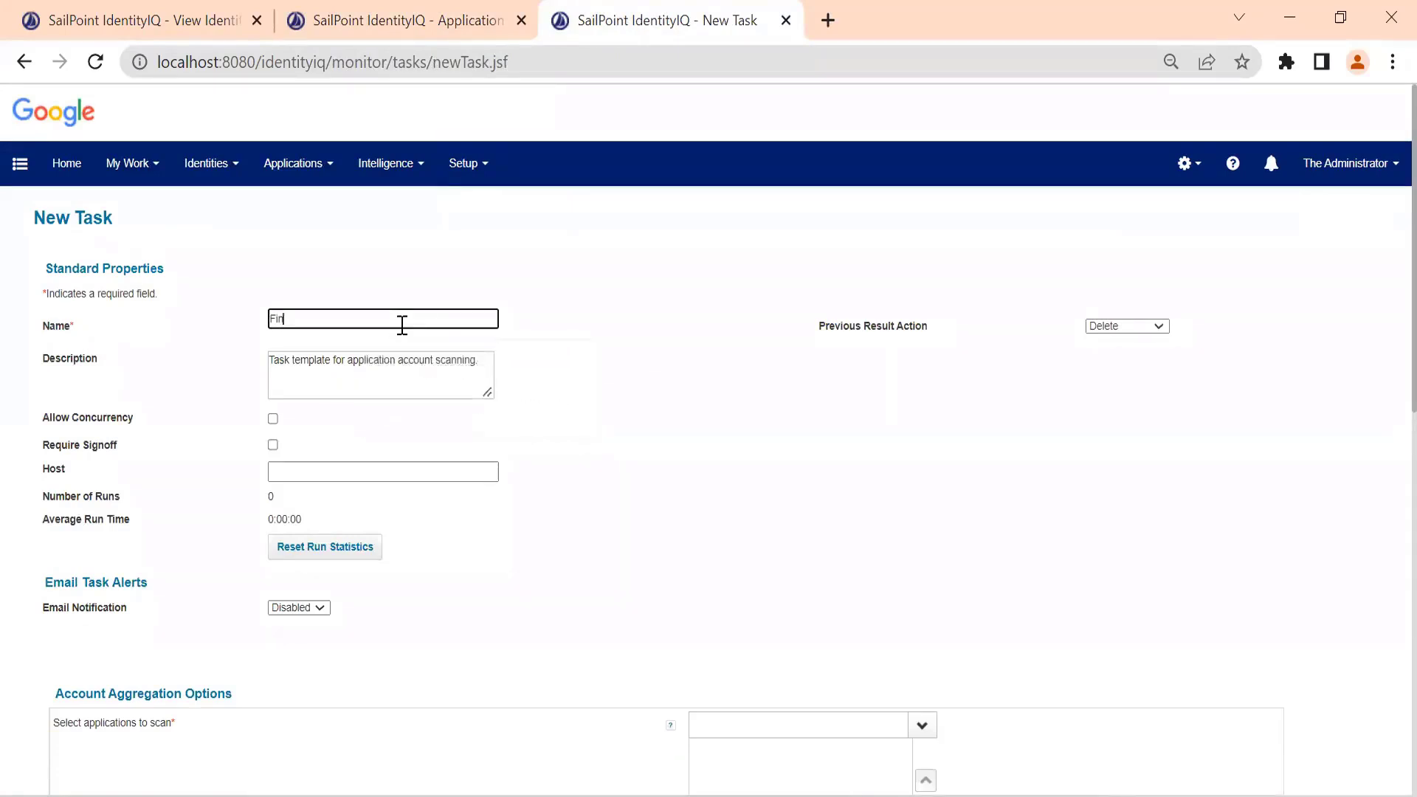
{"action": "type", "text": "ancials Ag"}
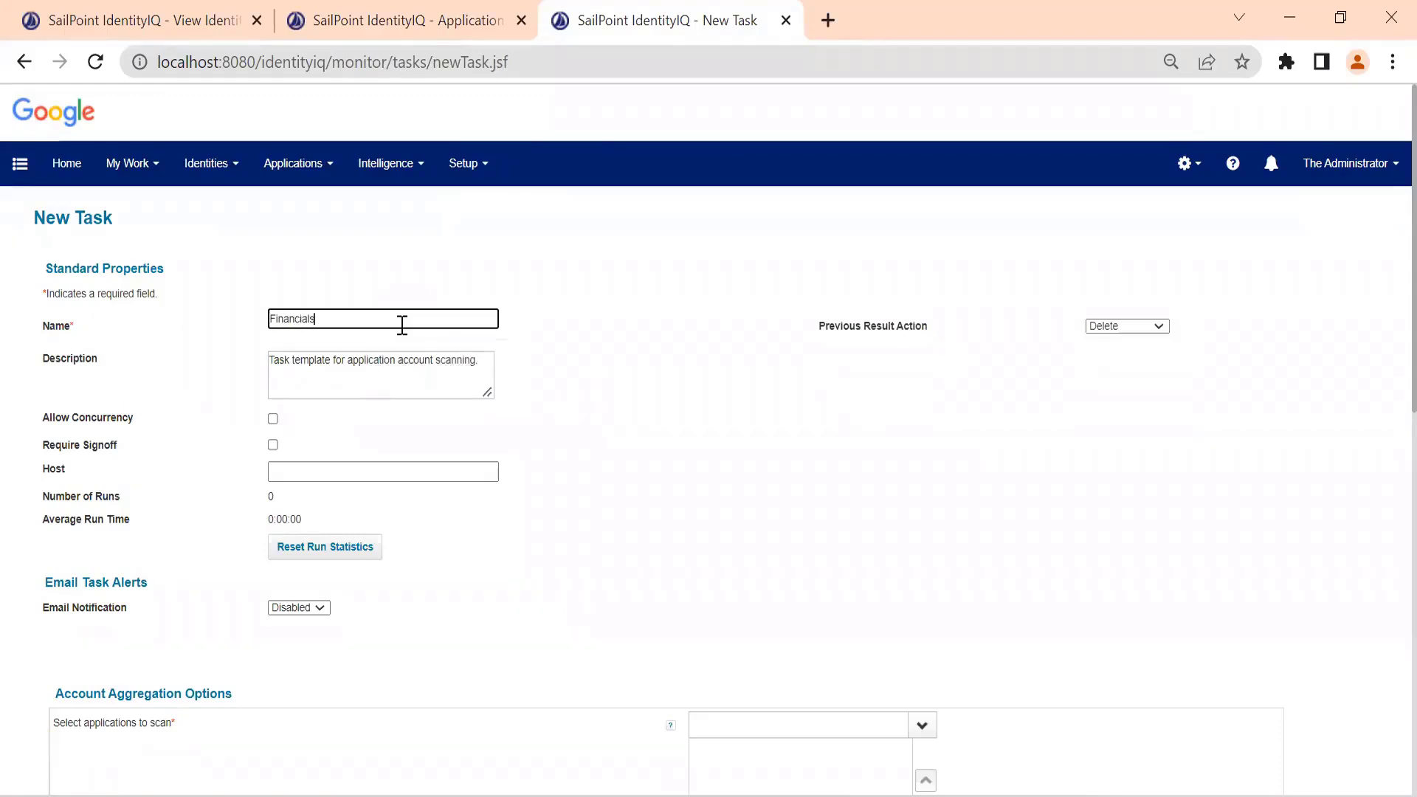
{"action": "type", "text": "egation"}
{"action": "scroll", "coordinate": [402, 325], "scroll_direction": "down", "scroll_amount": 5}
{"action": "left_click", "coordinate": [756, 361]}
{"action": "type", "text": "f"}
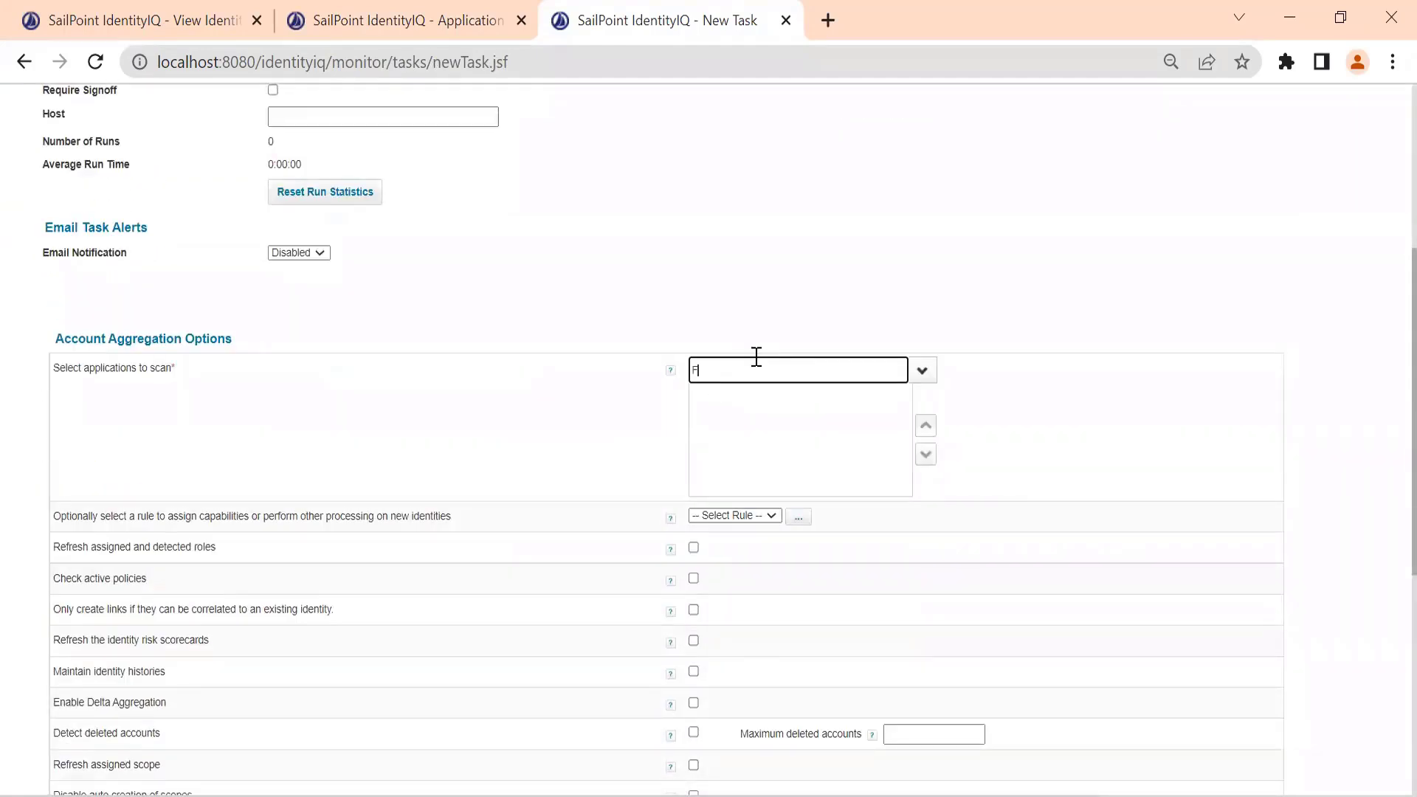
{"action": "left_click", "coordinate": [771, 412]}
- Save and execute the Financials Aggregation task, and acknowledge its background execution
{"action": "scroll", "coordinate": [338, 673], "scroll_direction": "down", "scroll_amount": 6}
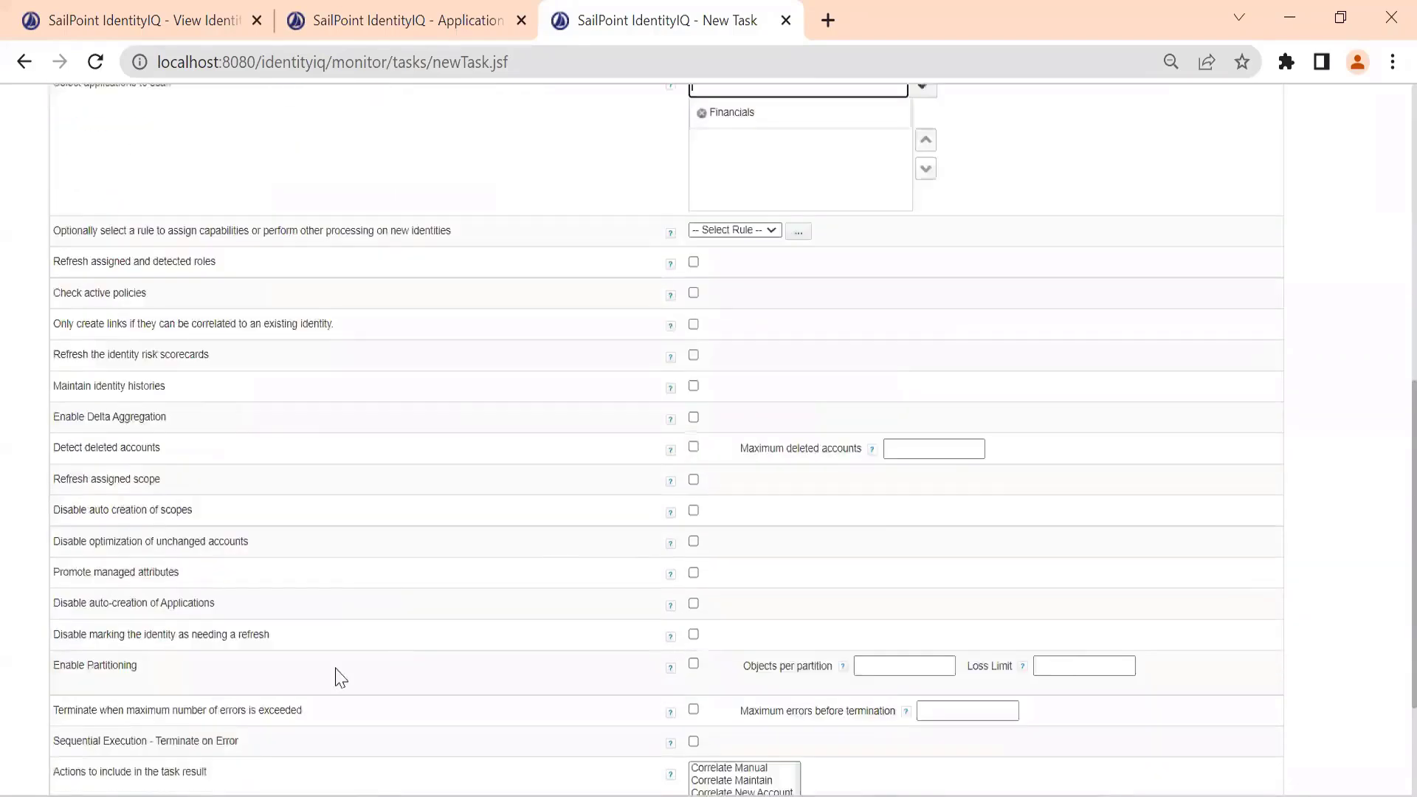
{"action": "left_click", "coordinate": [126, 738]}
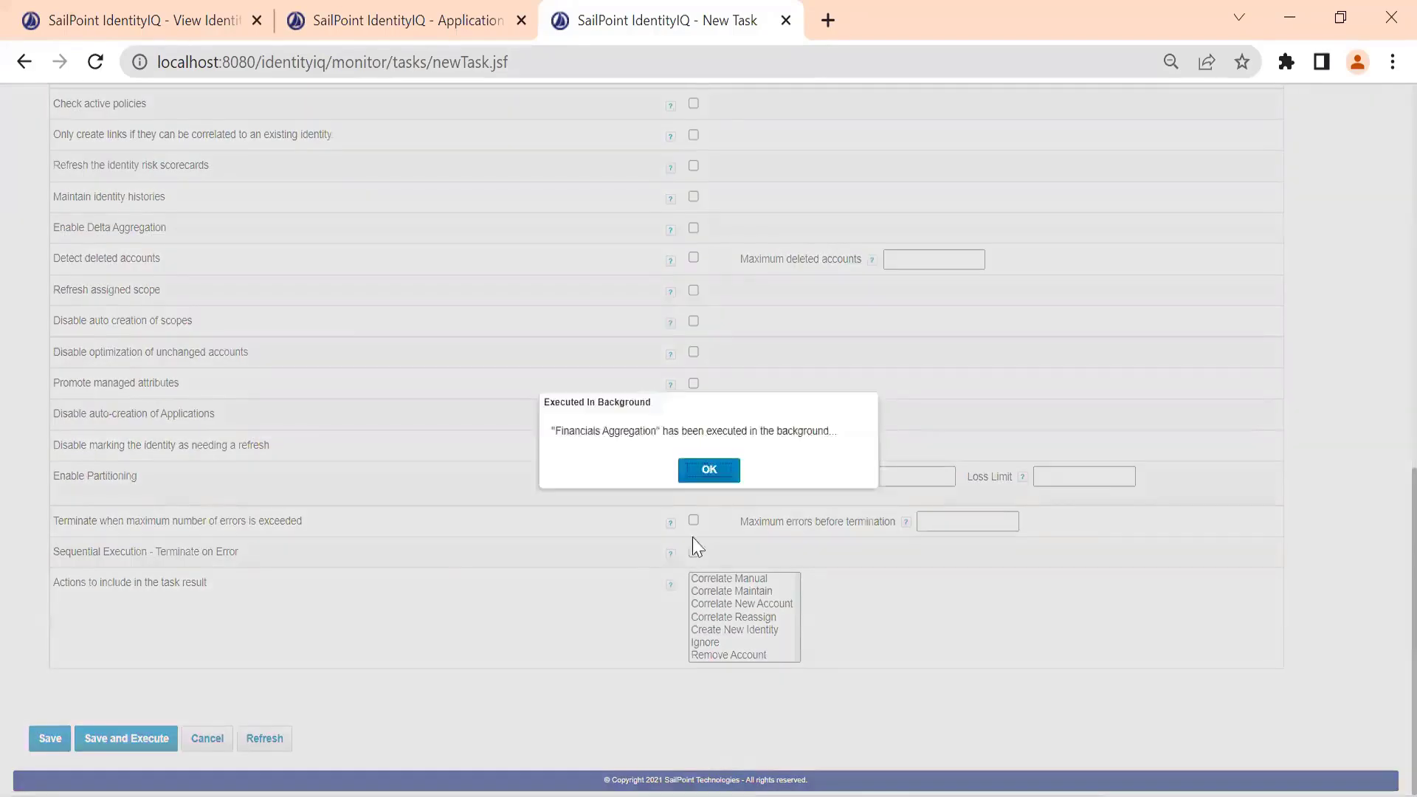
{"action": "left_click", "coordinate": [705, 470]}
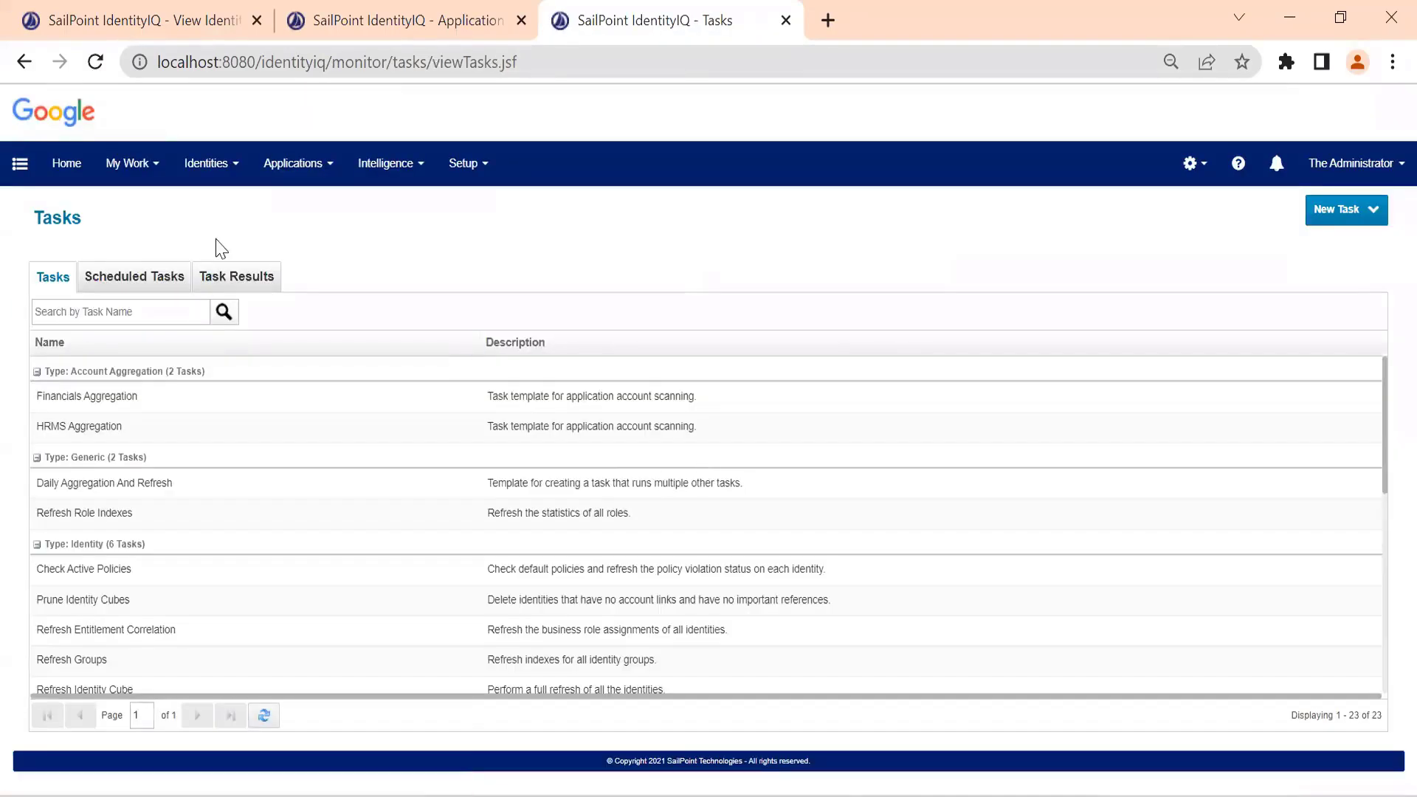
- Refresh the task results list and open the Financials Aggregation result
{"action": "left_click", "coordinate": [269, 277]}
{"action": "left_click", "coordinate": [265, 716]}
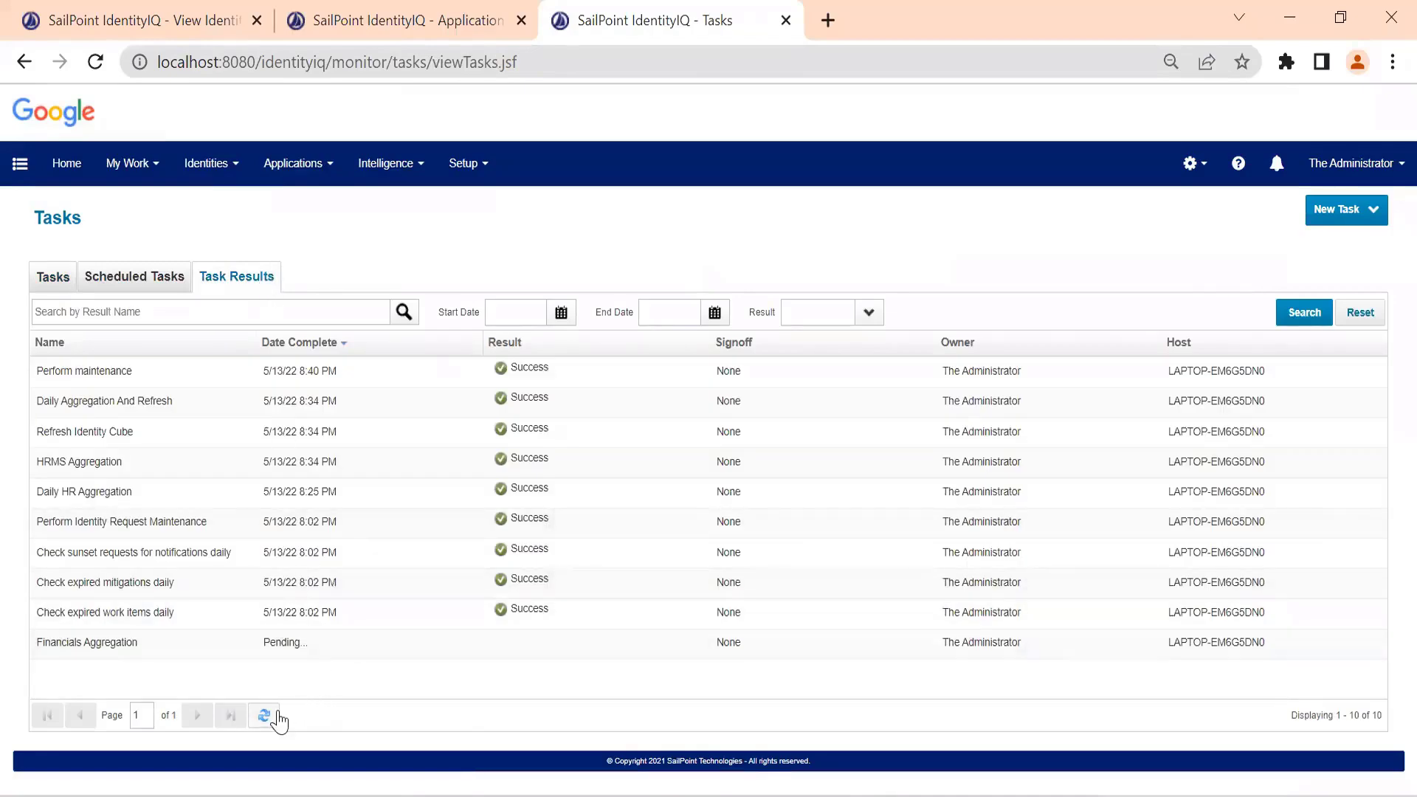
{"action": "left_click", "coordinate": [295, 378]}
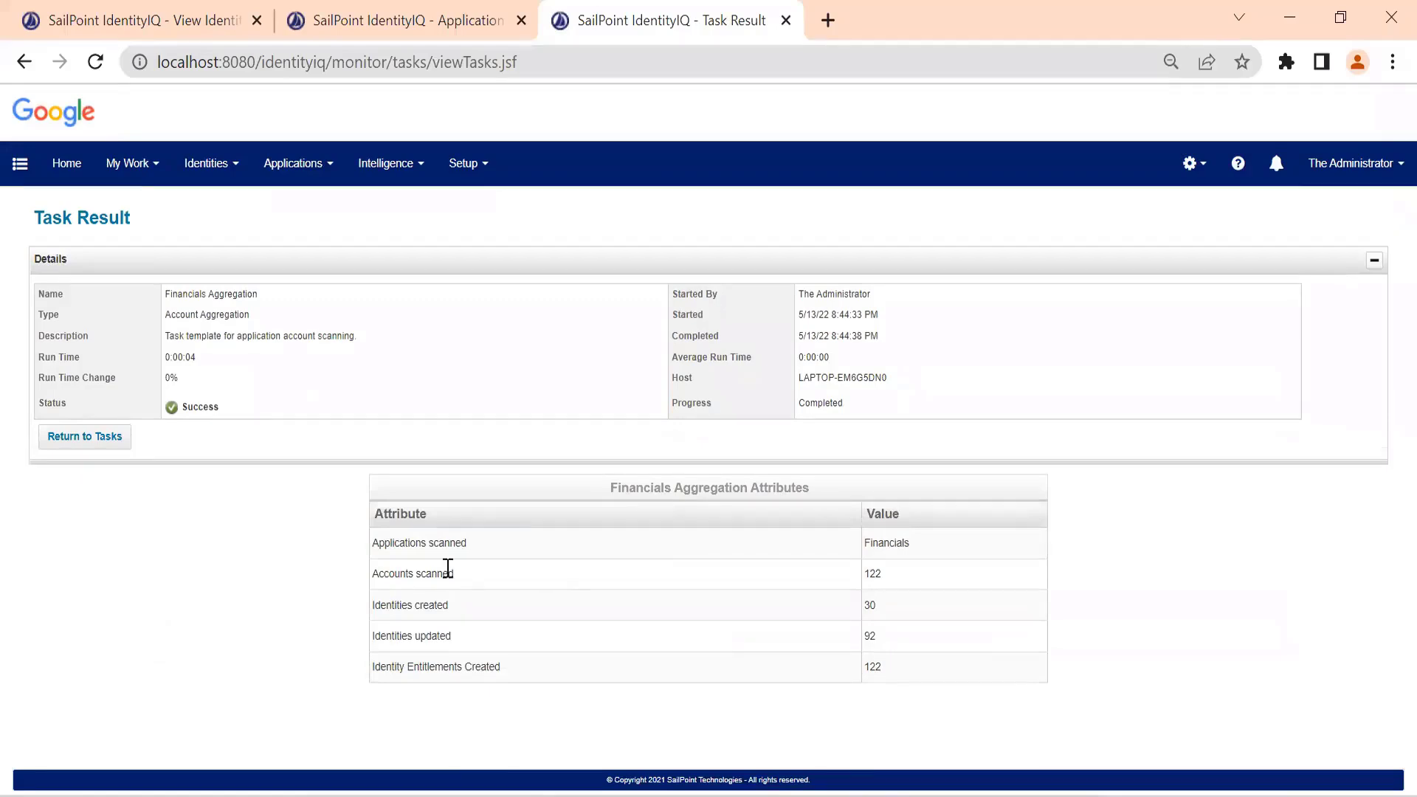
- Examine the accounts scanned, identities created, identities updated and identity entitlements created in the aggregation result
{"action": "left_click_drag", "start_coordinate": [401, 570], "coordinate": [561, 569]}
{"action": "left_click_drag", "start_coordinate": [902, 572], "coordinate": [759, 575]}
{"action": "left_click_drag", "start_coordinate": [408, 611], "coordinate": [436, 612]}
{"action": "left_click_drag", "start_coordinate": [906, 609], "coordinate": [714, 606]}
{"action": "left_click_drag", "start_coordinate": [402, 635], "coordinate": [412, 635]}
{"action": "double_click", "coordinate": [871, 635]}
{"action": "double_click", "coordinate": [870, 605]}
{"action": "left_click", "coordinate": [908, 617]}
{"action": "left_click_drag", "start_coordinate": [394, 668], "coordinate": [865, 668]}
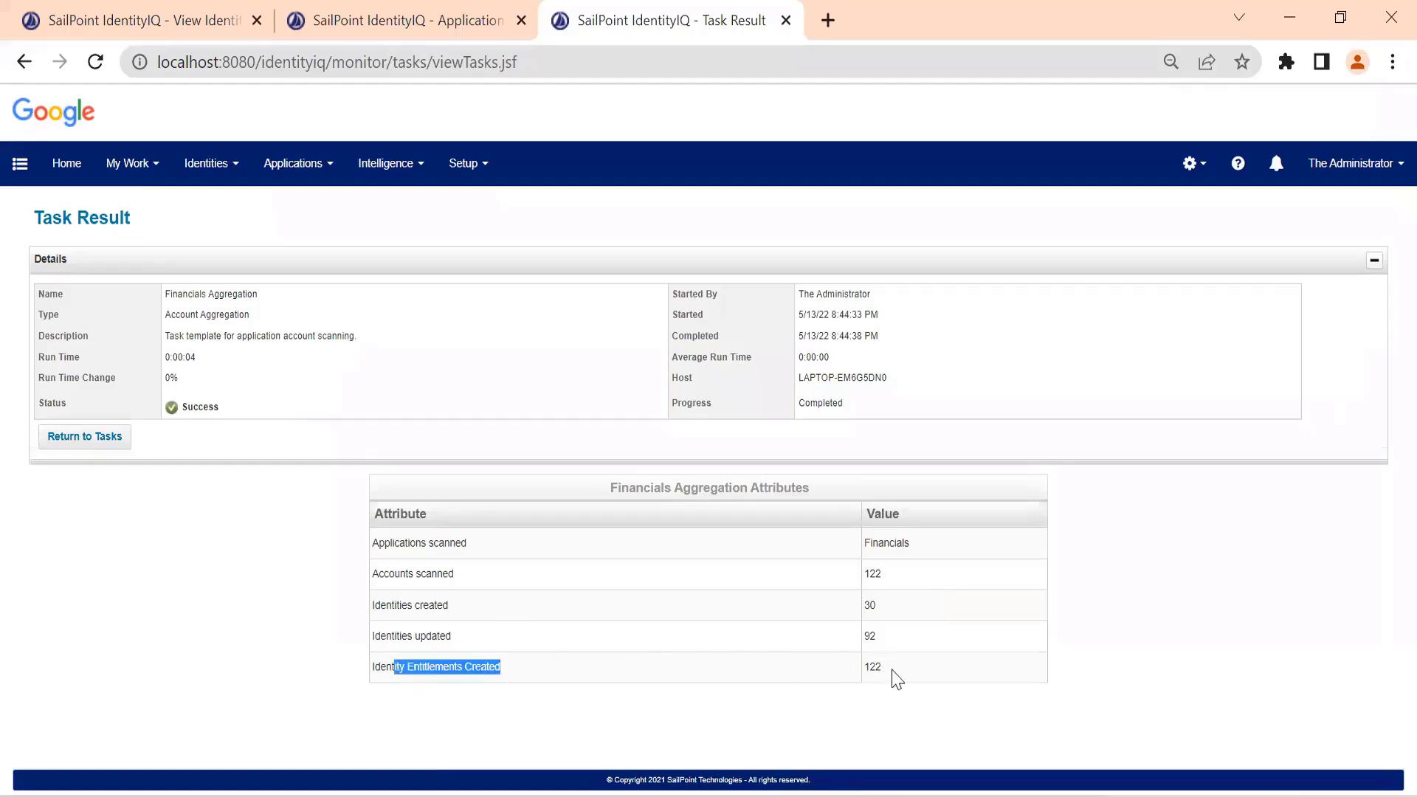
- Reload the finance user's identity page and expand the Financials entry among its application accounts
{"action": "left_click", "coordinate": [893, 673]}
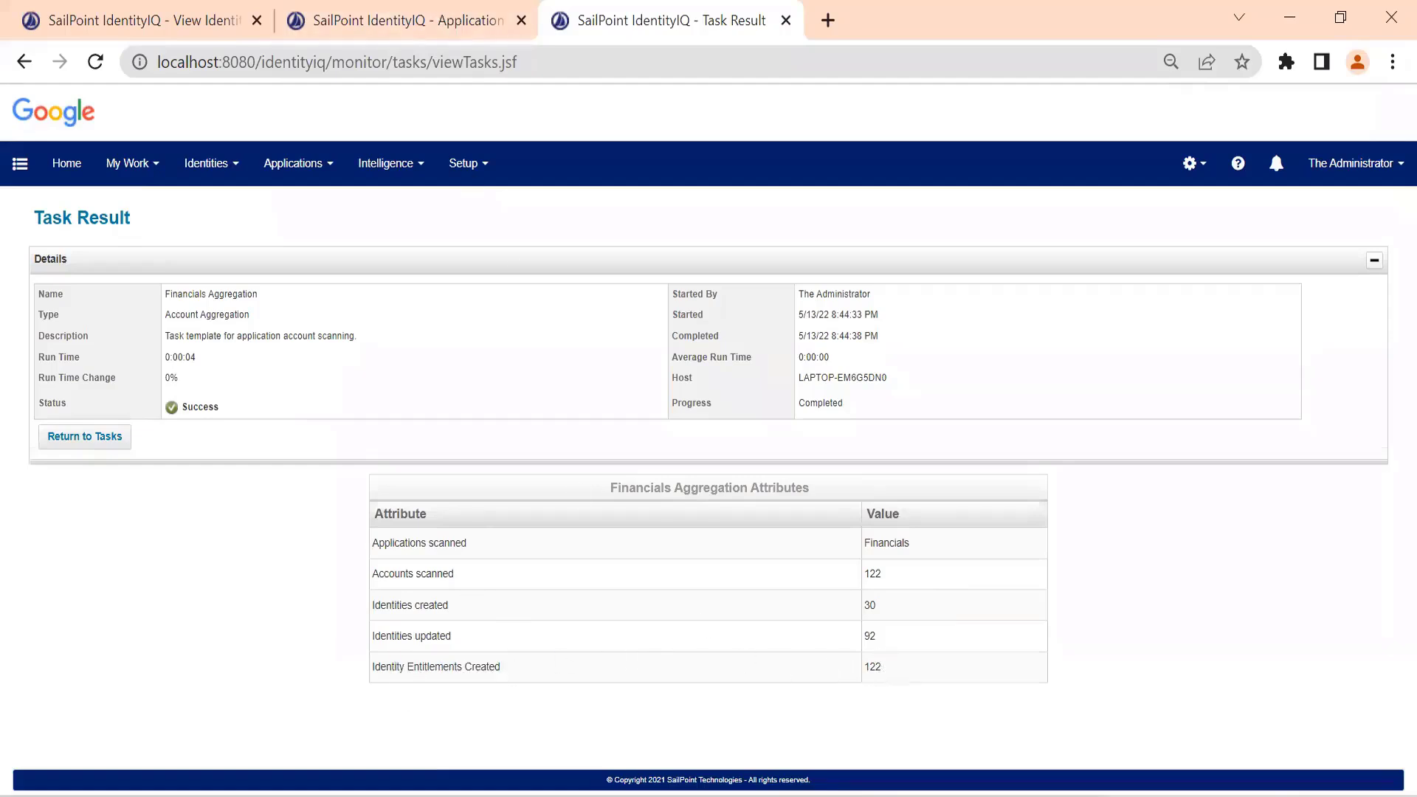
{"action": "key", "text": "alt+Tab"}
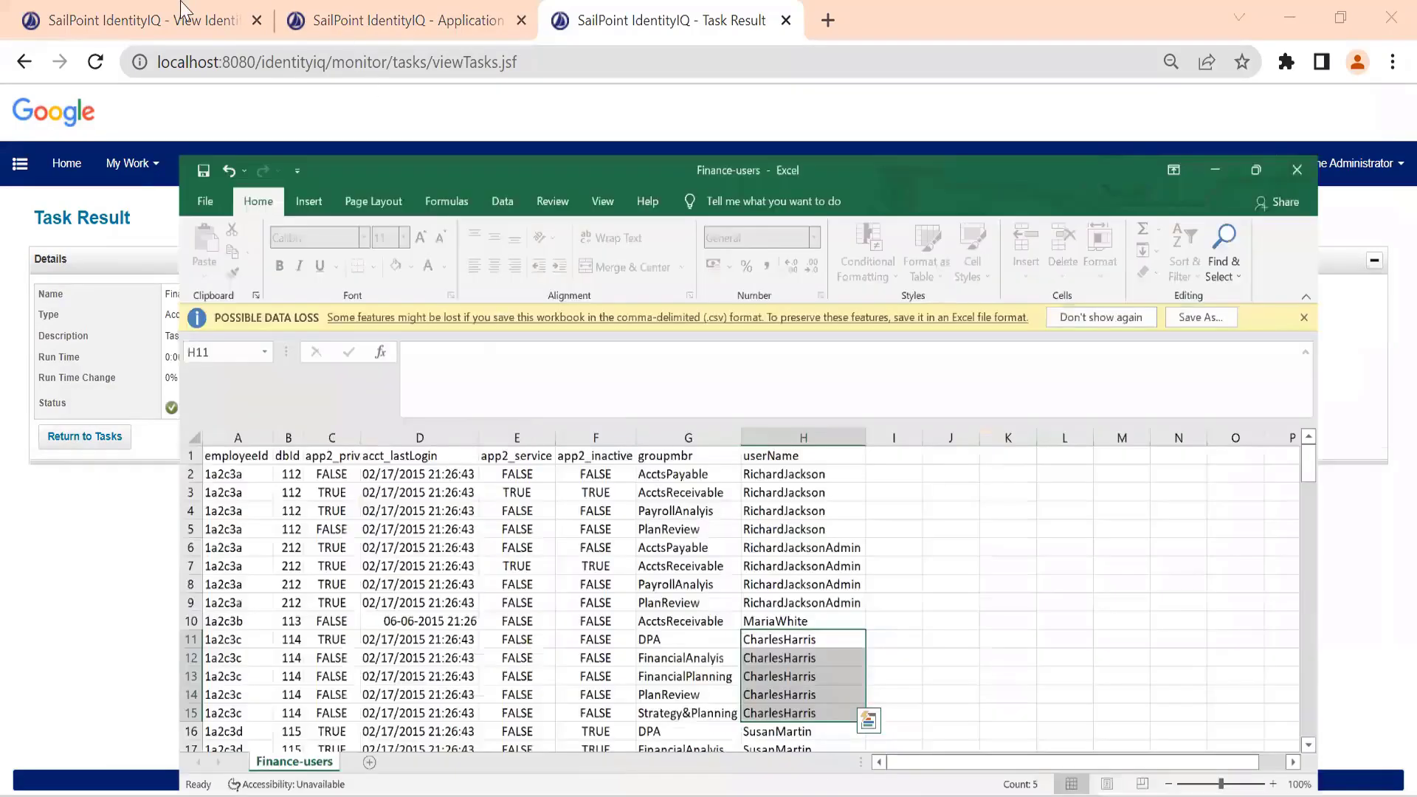
{"action": "key", "text": "alt+Tab"}
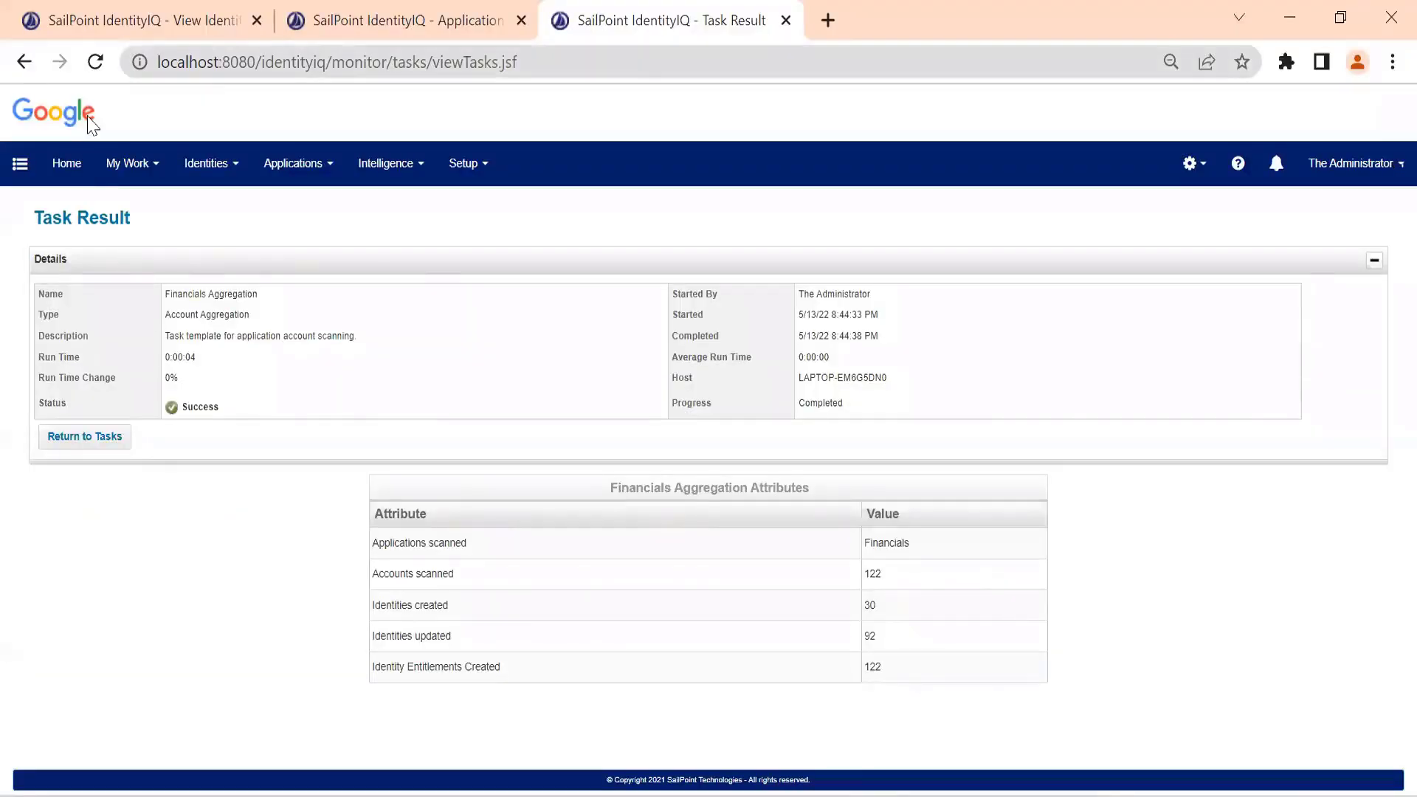
{"action": "left_click", "coordinate": [96, 25]}
{"action": "left_click", "coordinate": [88, 68]}
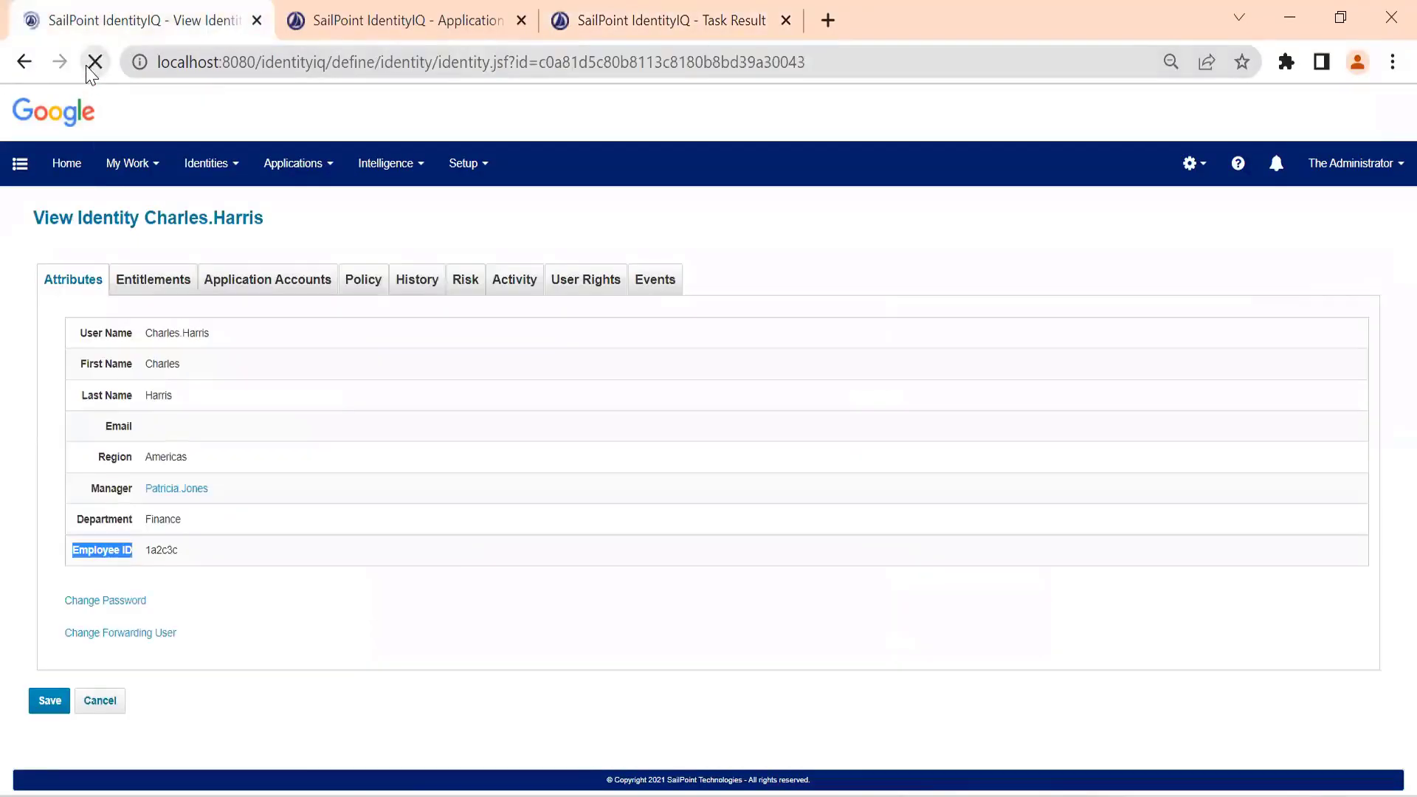
{"action": "left_click", "coordinate": [271, 282]}
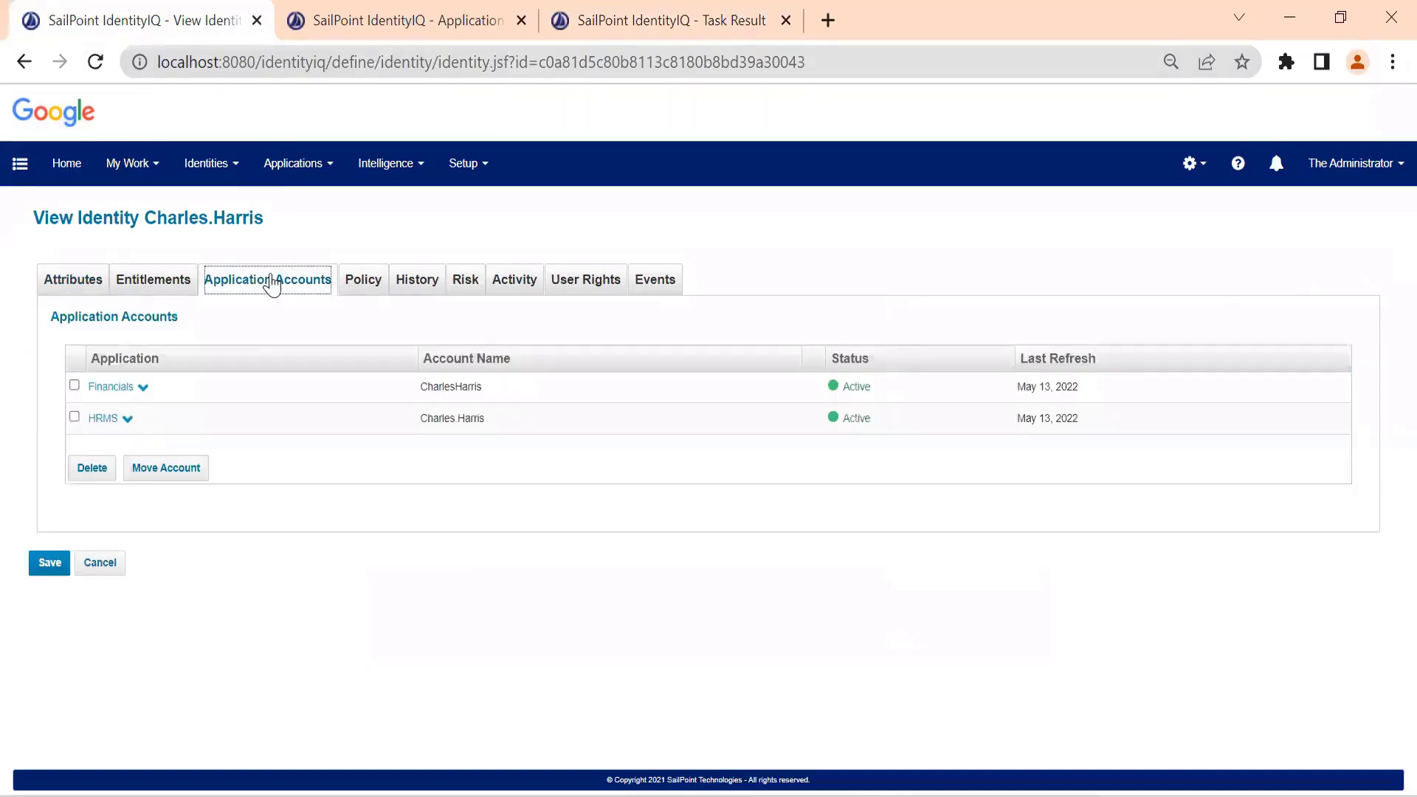
{"action": "left_click", "coordinate": [142, 387]}
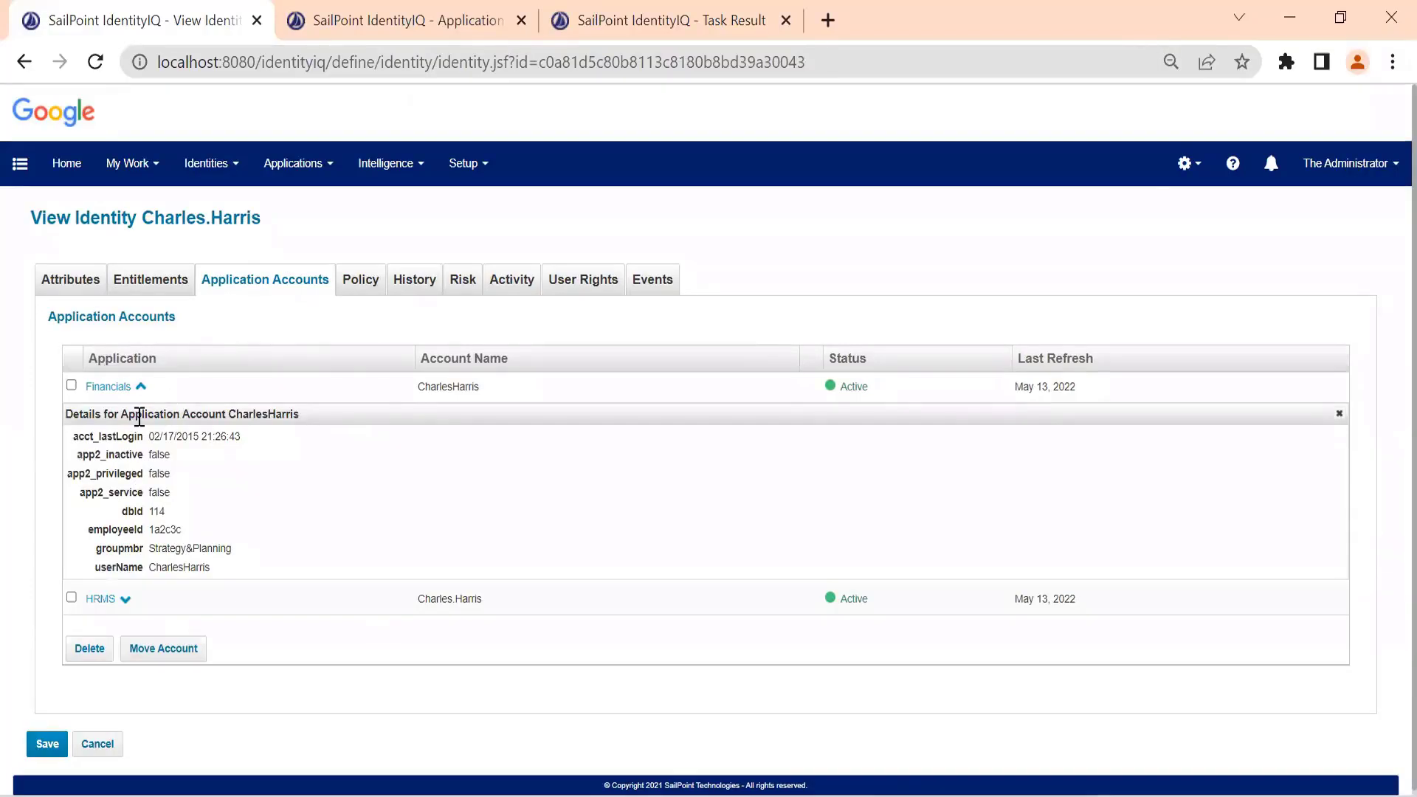
- Compare the identity's Employee ID attribute with the employeeId and groupmbr values in its Financials account details
{"action": "left_click", "coordinate": [70, 279]}
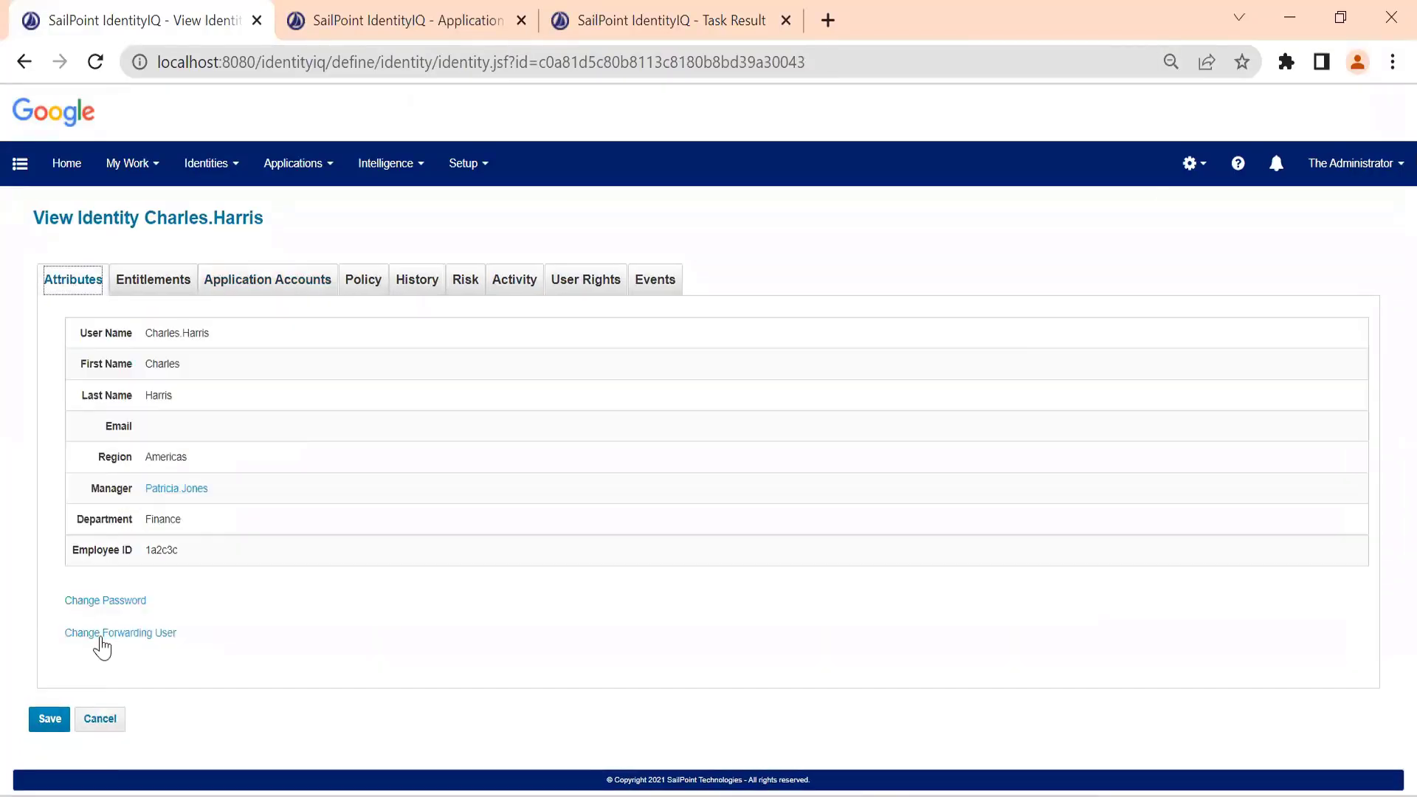
{"action": "double_click", "coordinate": [155, 551]}
{"action": "left_click", "coordinate": [254, 286]}
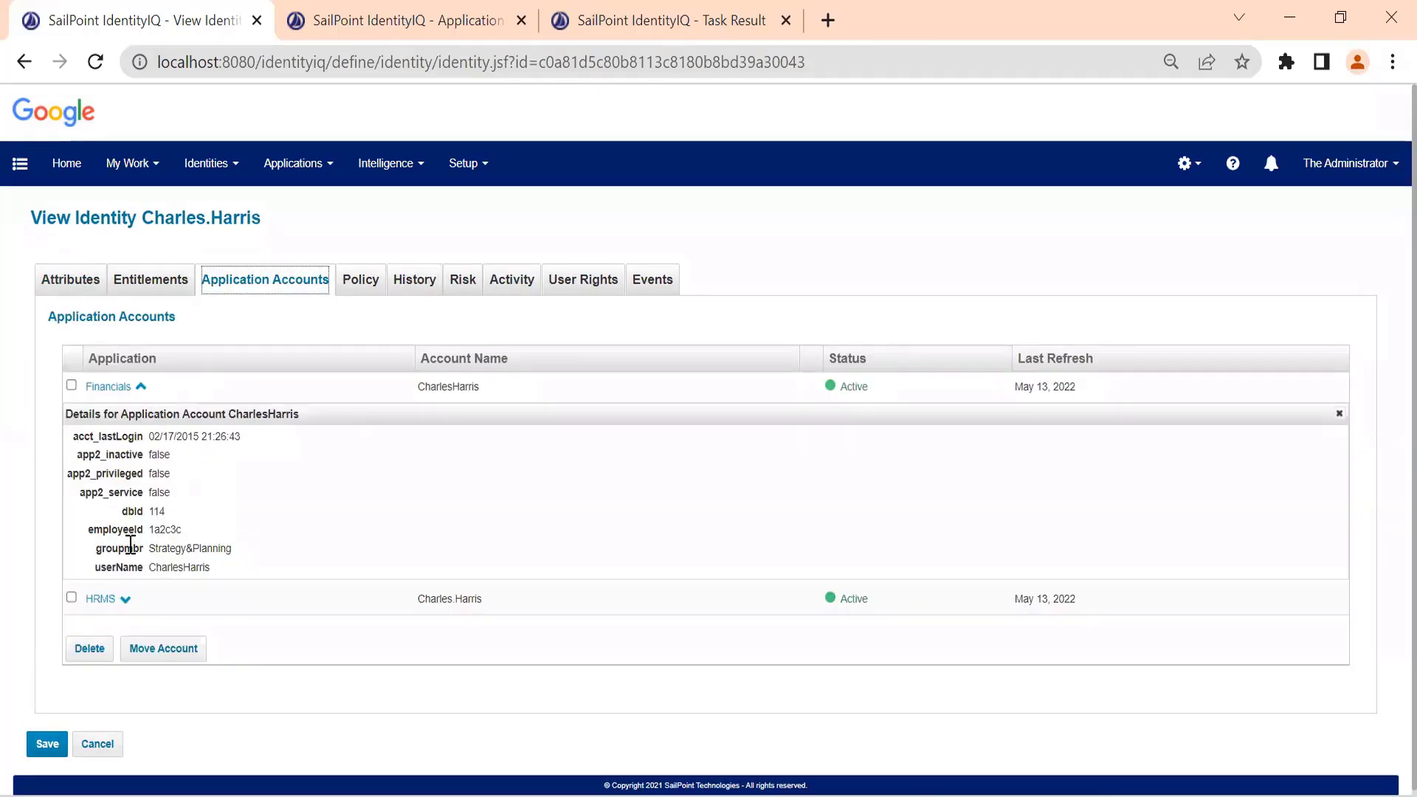
{"action": "left_click_drag", "start_coordinate": [153, 529], "coordinate": [183, 529]}
{"action": "left_click", "coordinate": [183, 550]}
- Switch to Excel to check the Strategy&Planning groupmbr in row 15 of Finance-users, and open the identity's entitlements in IdentityIQ
{"action": "mouse_move", "coordinate": [927, 796]}
{"action": "left_click", "coordinate": [922, 795]}
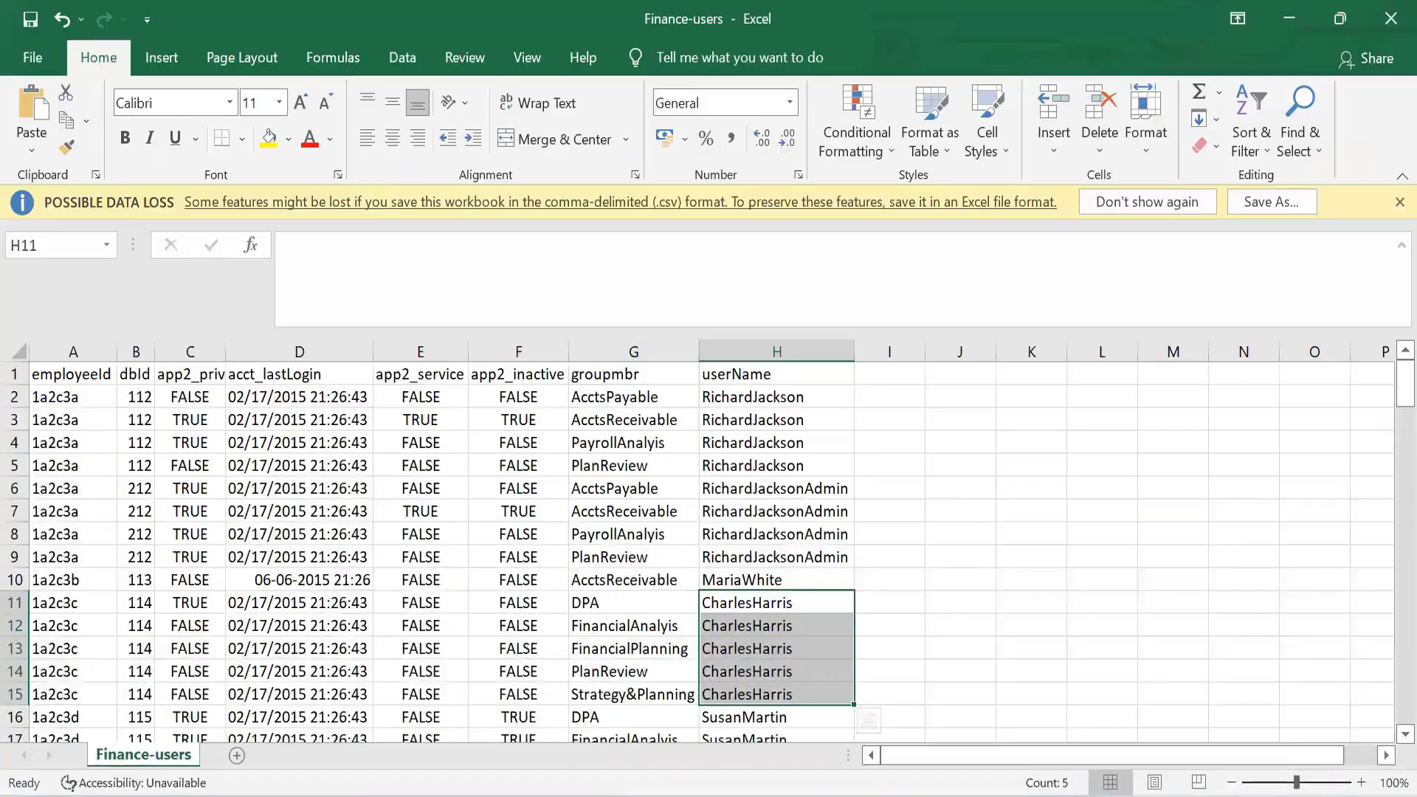
{"action": "left_click", "coordinate": [633, 695]}
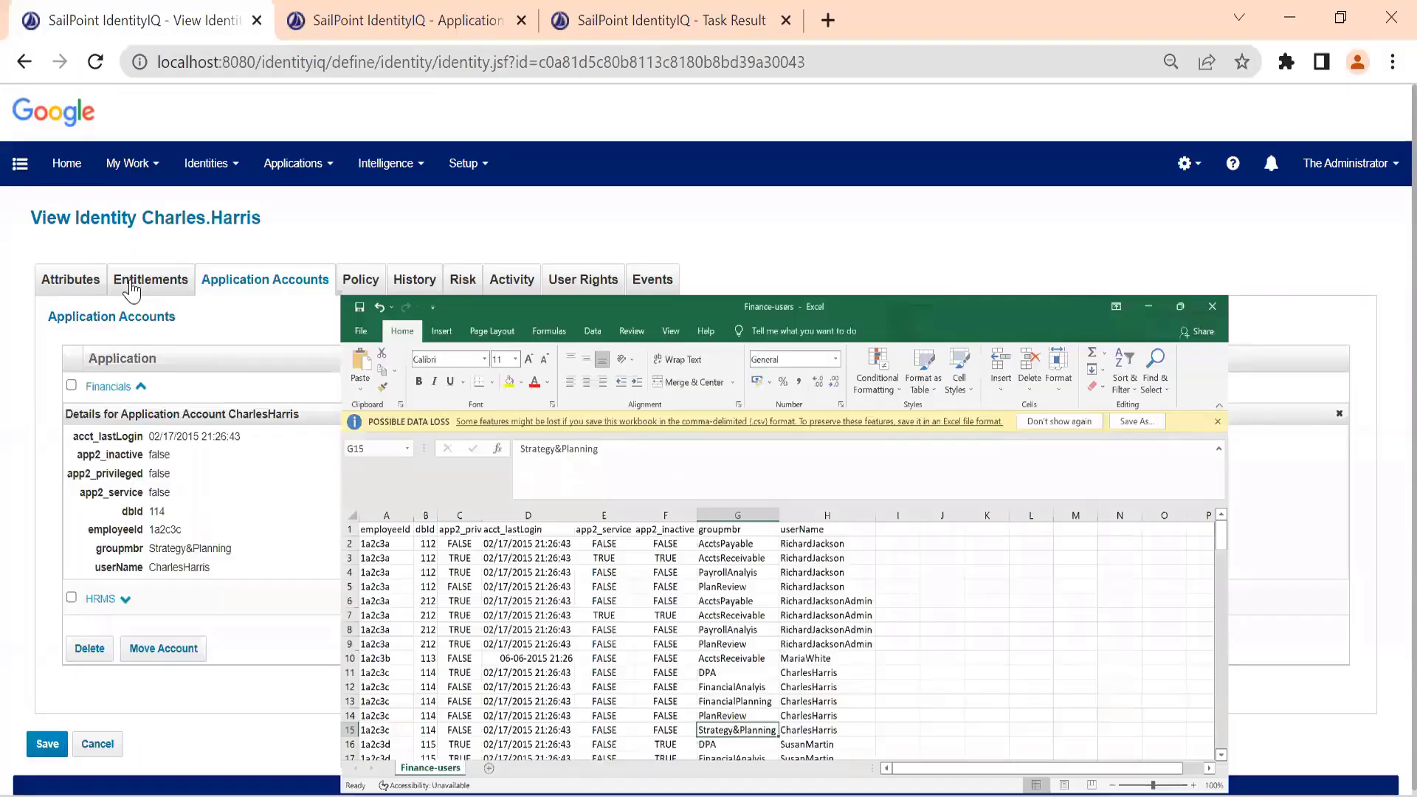
{"action": "left_click", "coordinate": [140, 281]}
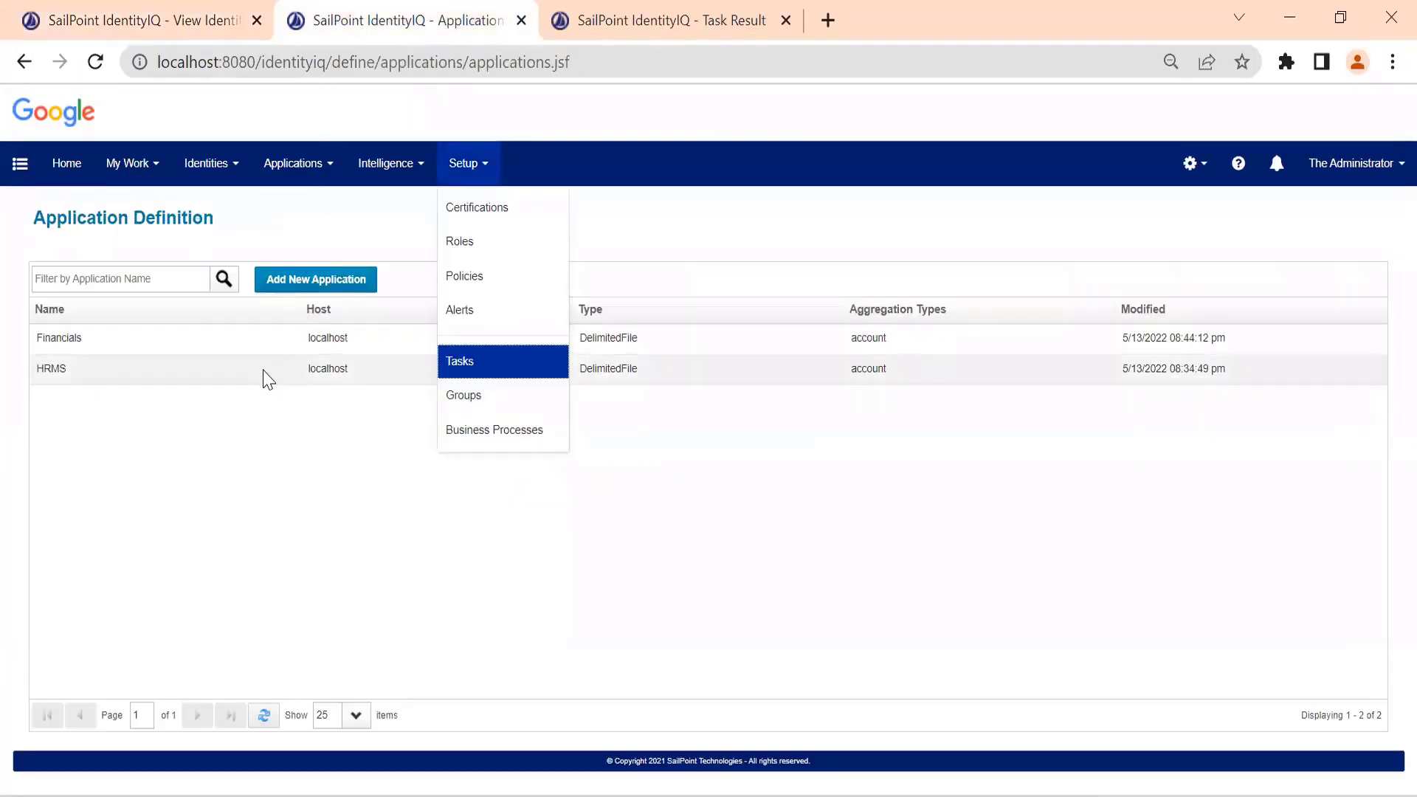
- Review the groupmbr attribute's properties in the Financials account schema and return to the identity's entitlements
{"action": "left_click", "coordinate": [258, 344]}
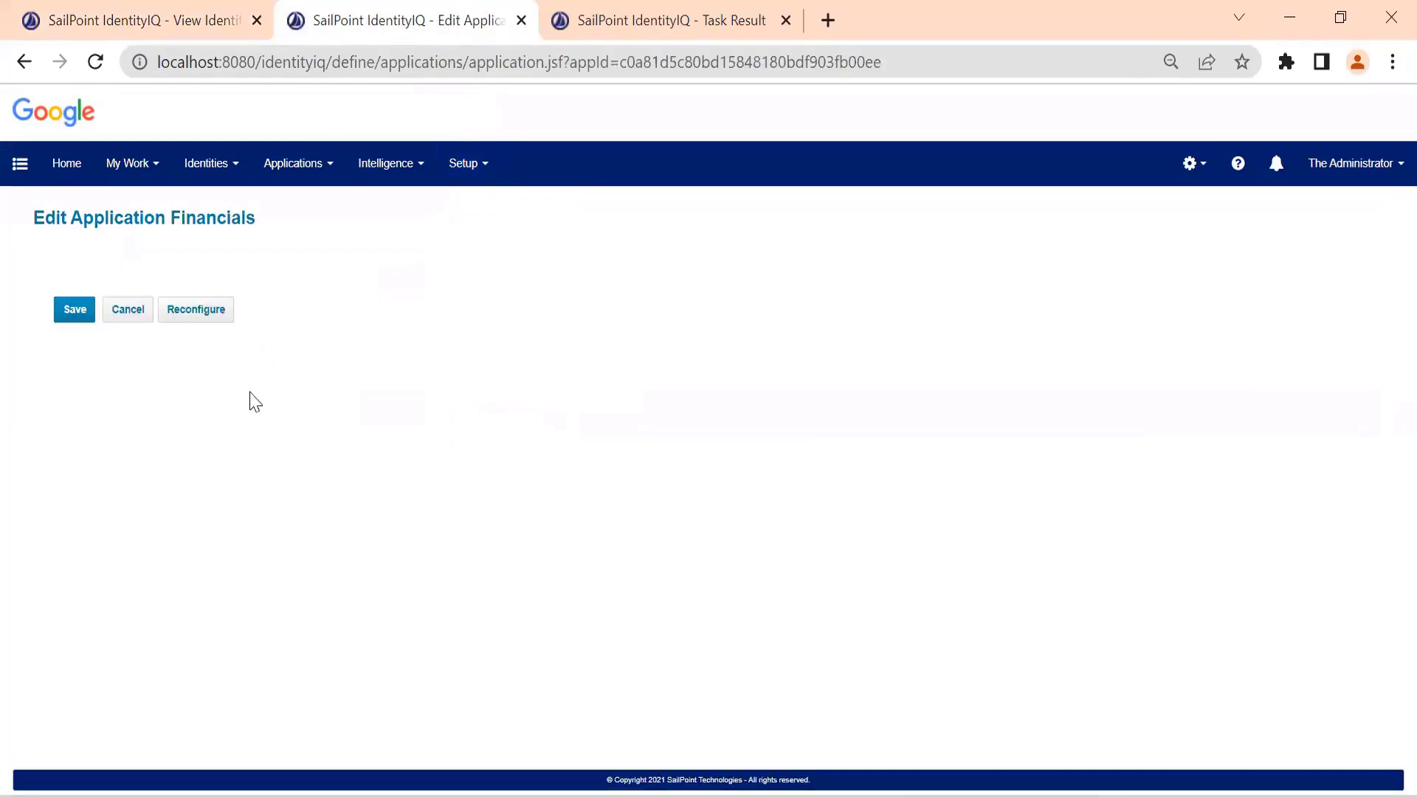
{"action": "left_click", "coordinate": [134, 272]}
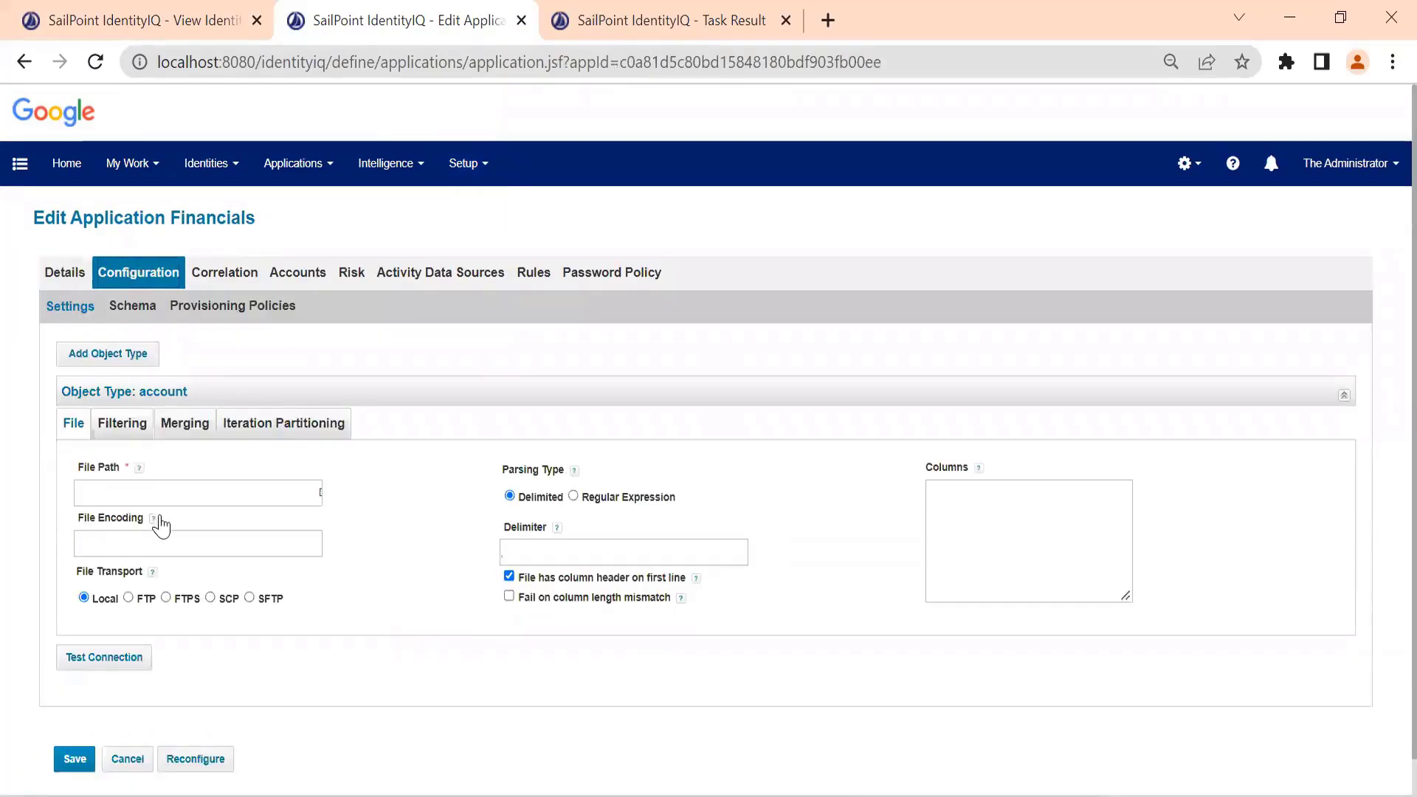
{"action": "left_click", "coordinate": [137, 315]}
{"action": "scroll", "coordinate": [301, 497], "scroll_direction": "down", "scroll_amount": 5}
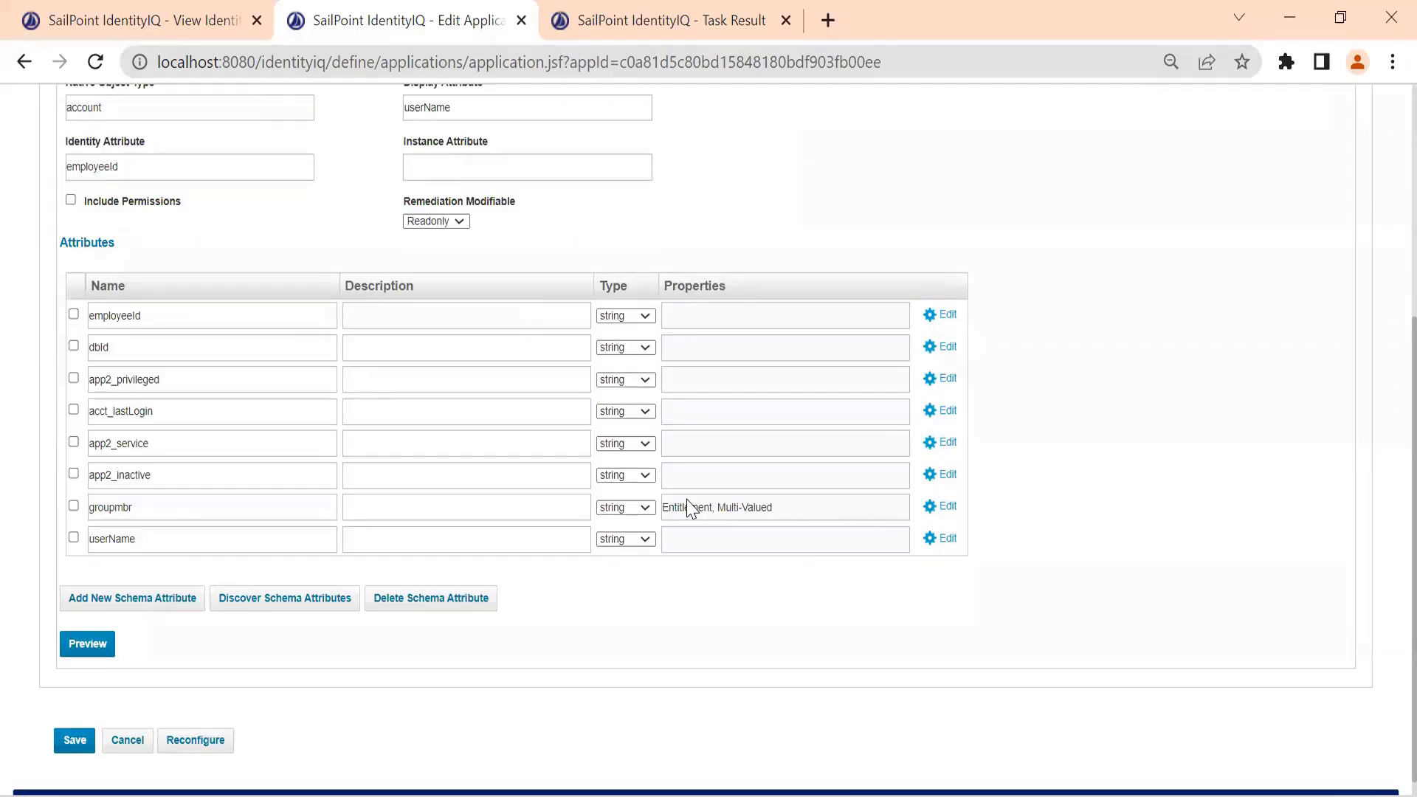
{"action": "left_click", "coordinate": [170, 19]}
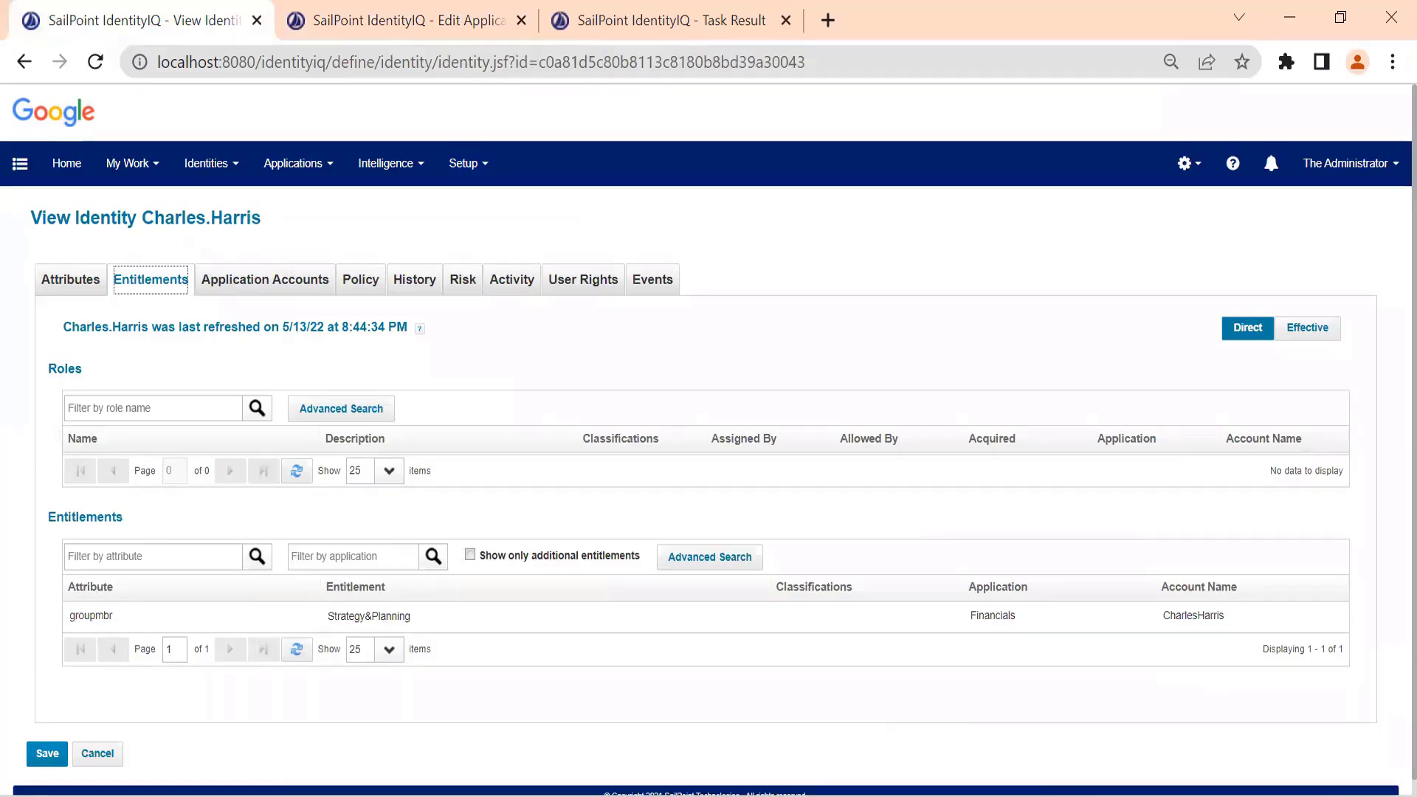
- Switch to the Finance-users workbook in Excel and select the user's groupmbr values in G11:G15
{"action": "mouse_move", "coordinate": [875, 788]}
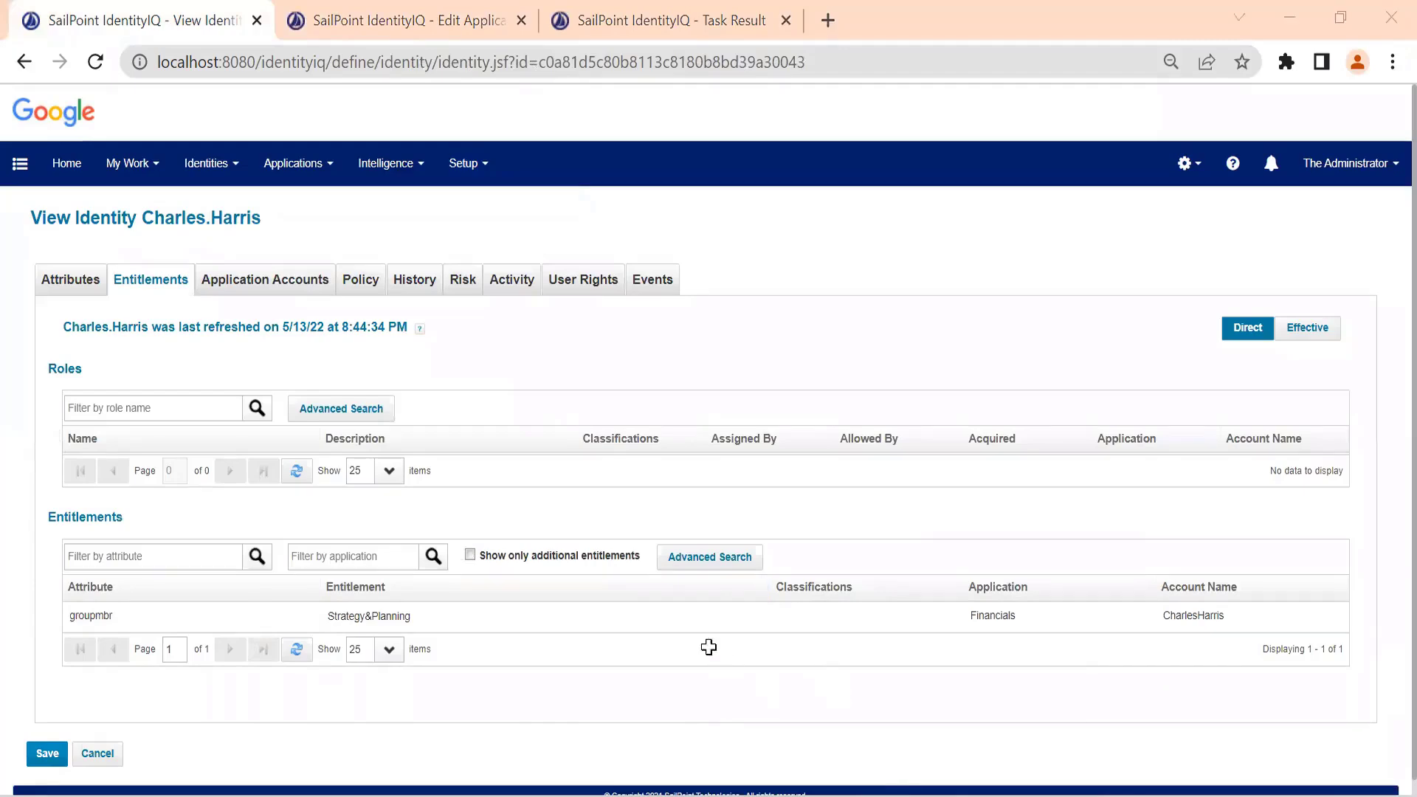
{"action": "key", "text": "alt+Tab"}
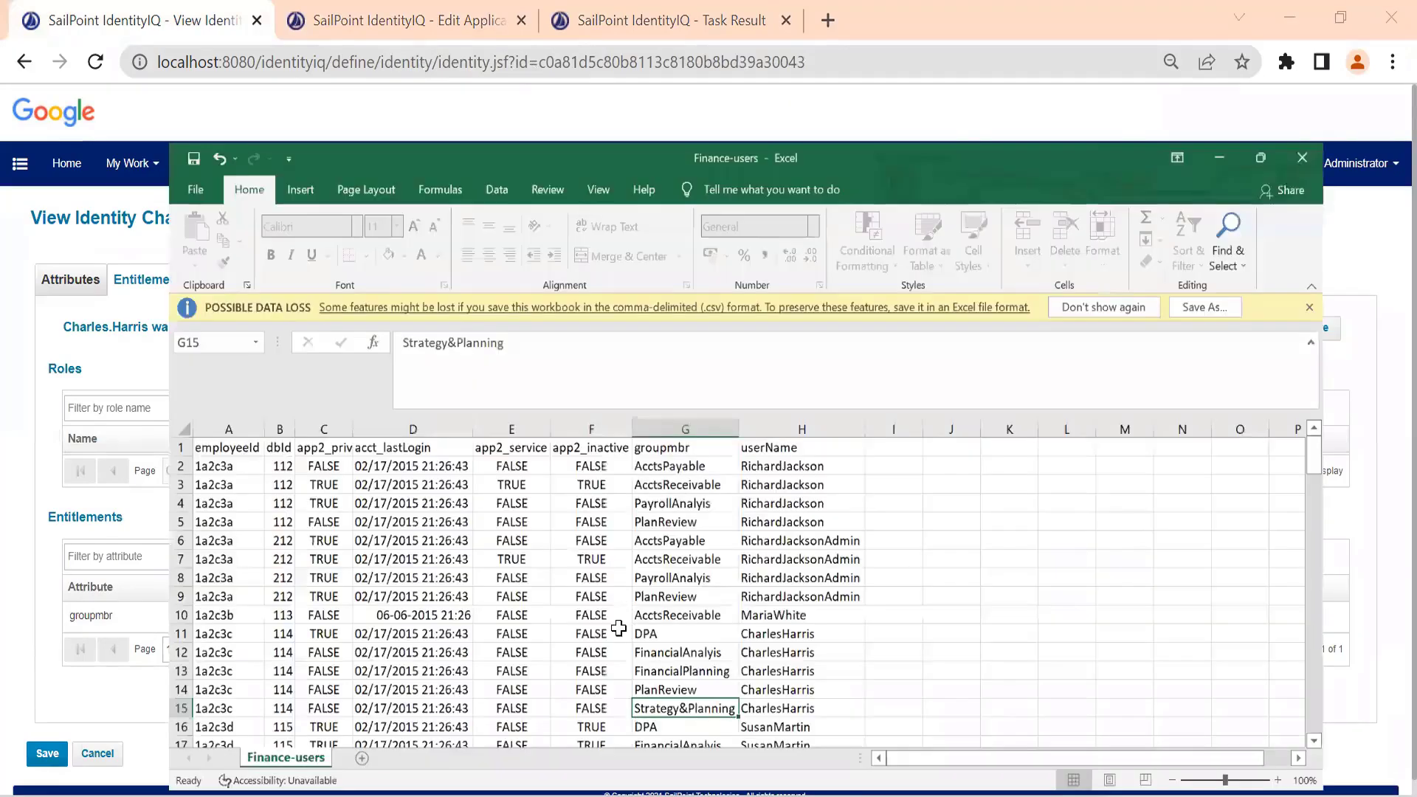
{"action": "scroll", "coordinate": [602, 574], "scroll_direction": "down", "scroll_amount": 1}
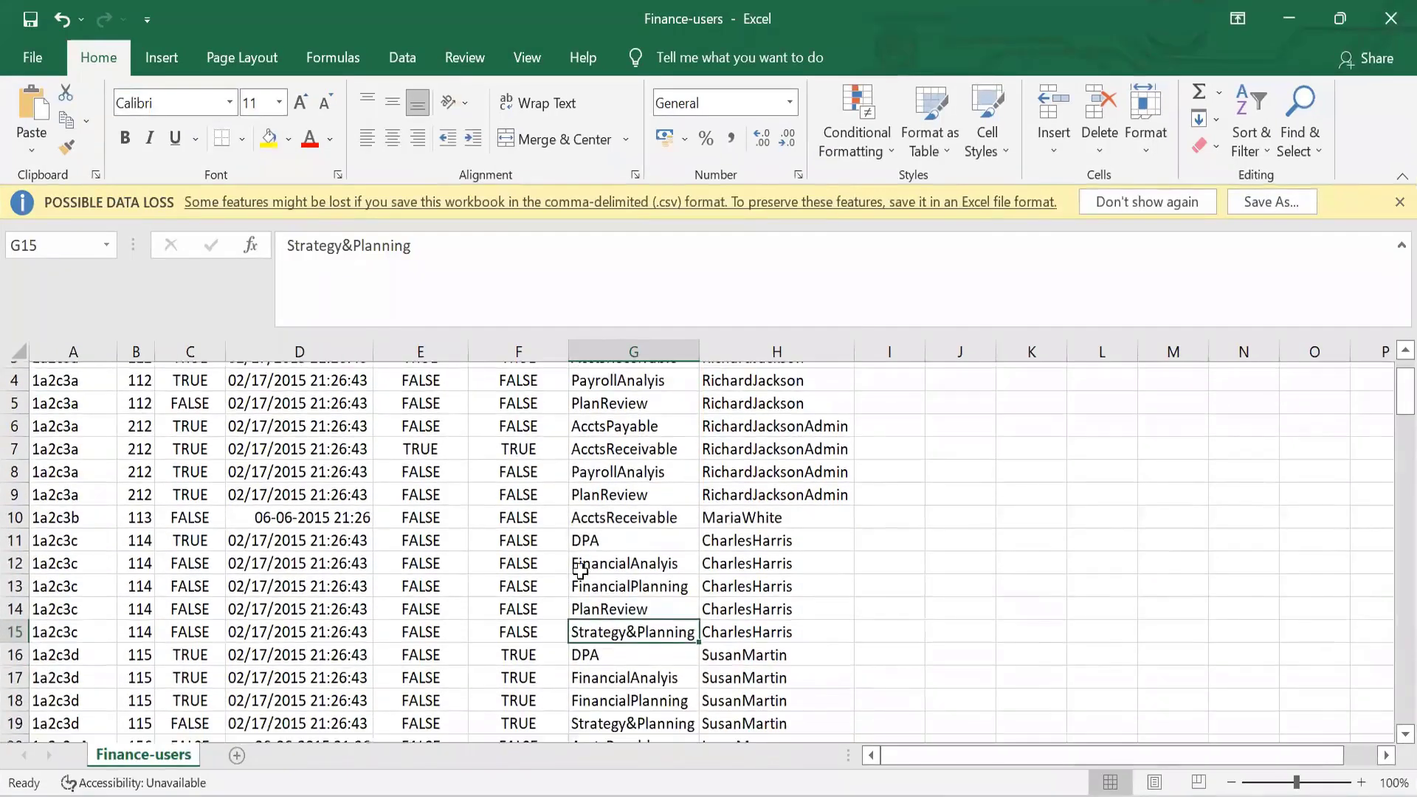
{"action": "left_click_drag", "start_coordinate": [590, 535], "coordinate": [598, 628]}
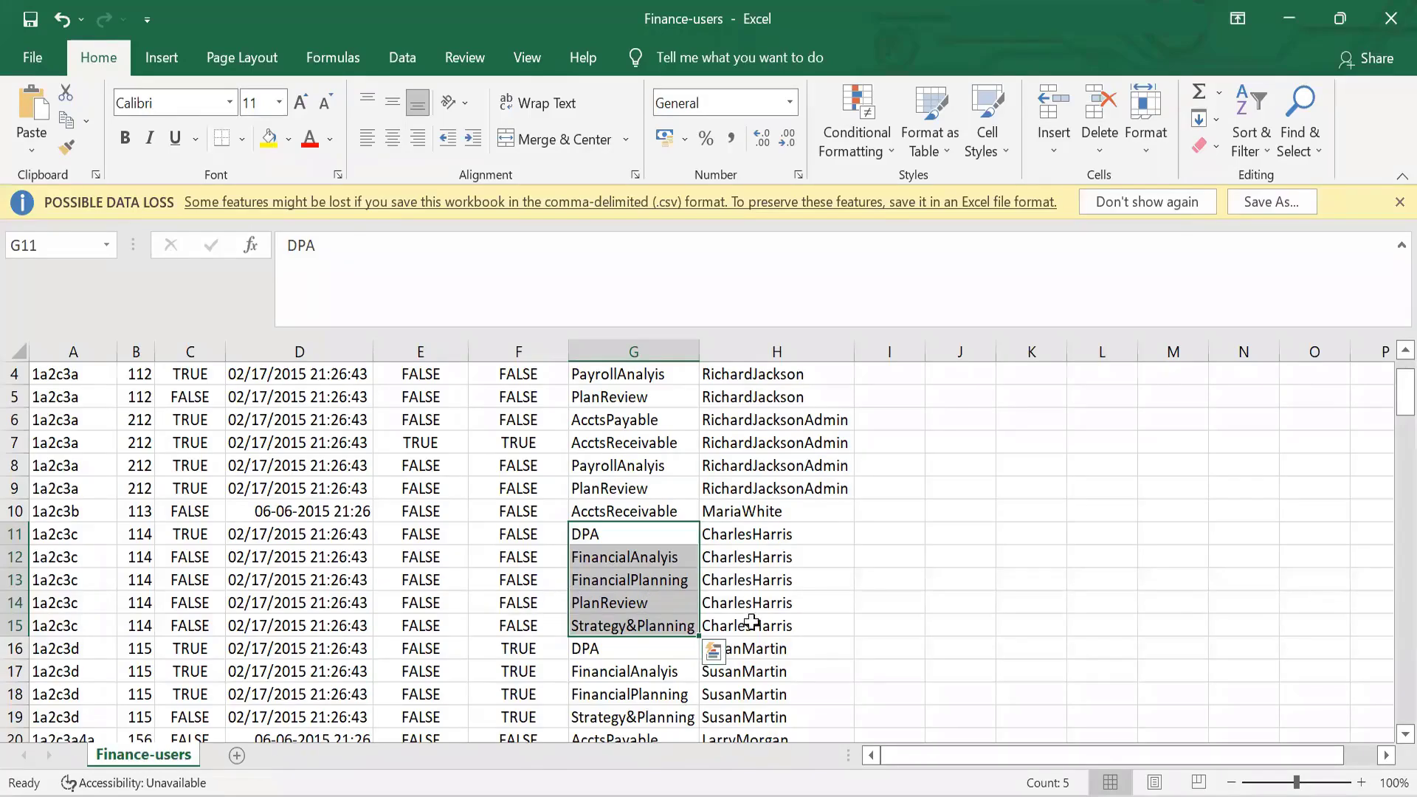
- Select the user's complete account rows in A11:H15 of Finance-users to examine the repeated records
{"action": "left_click_drag", "start_coordinate": [771, 620], "coordinate": [190, 556]}
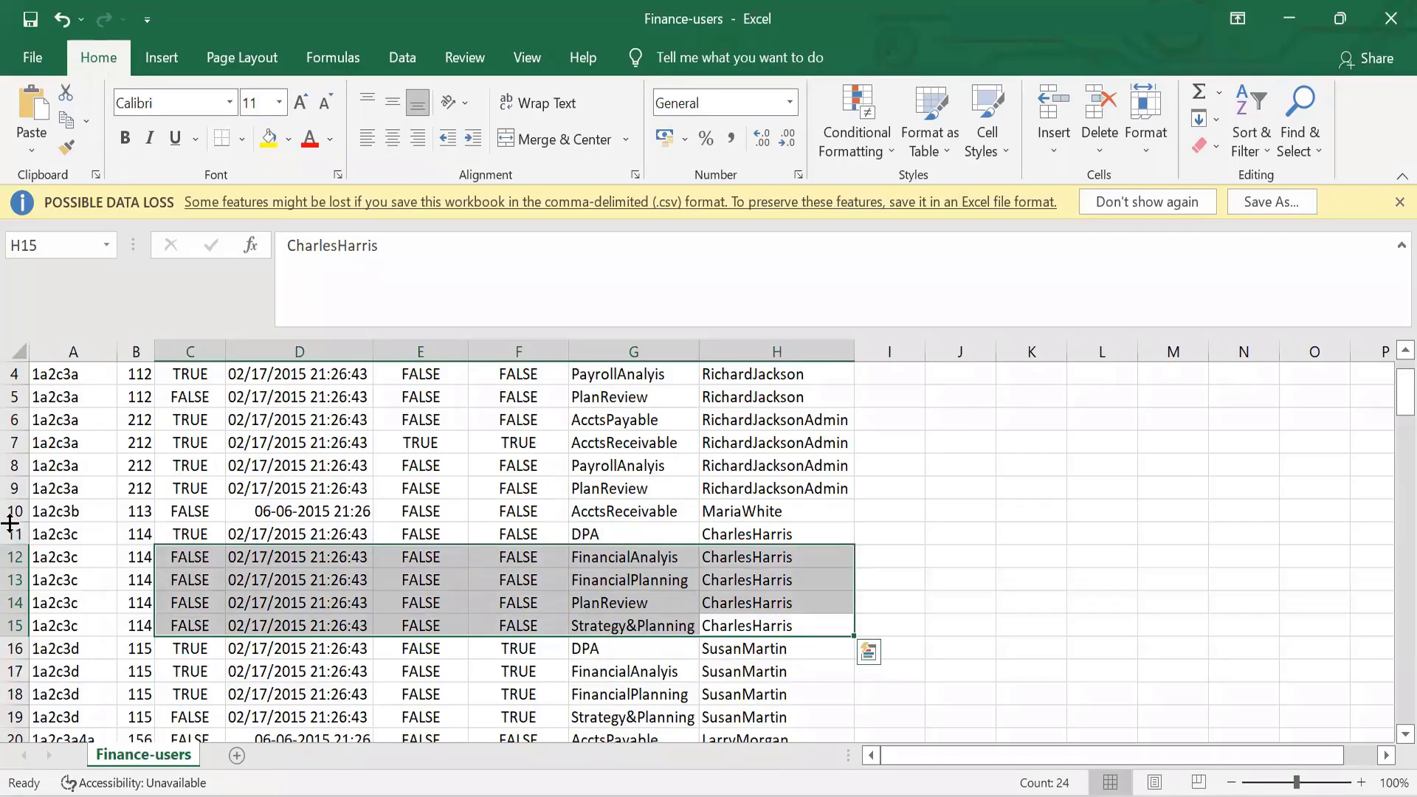
{"action": "left_click_drag", "start_coordinate": [44, 533], "coordinate": [817, 640]}
{"action": "left_click", "coordinate": [813, 626]}
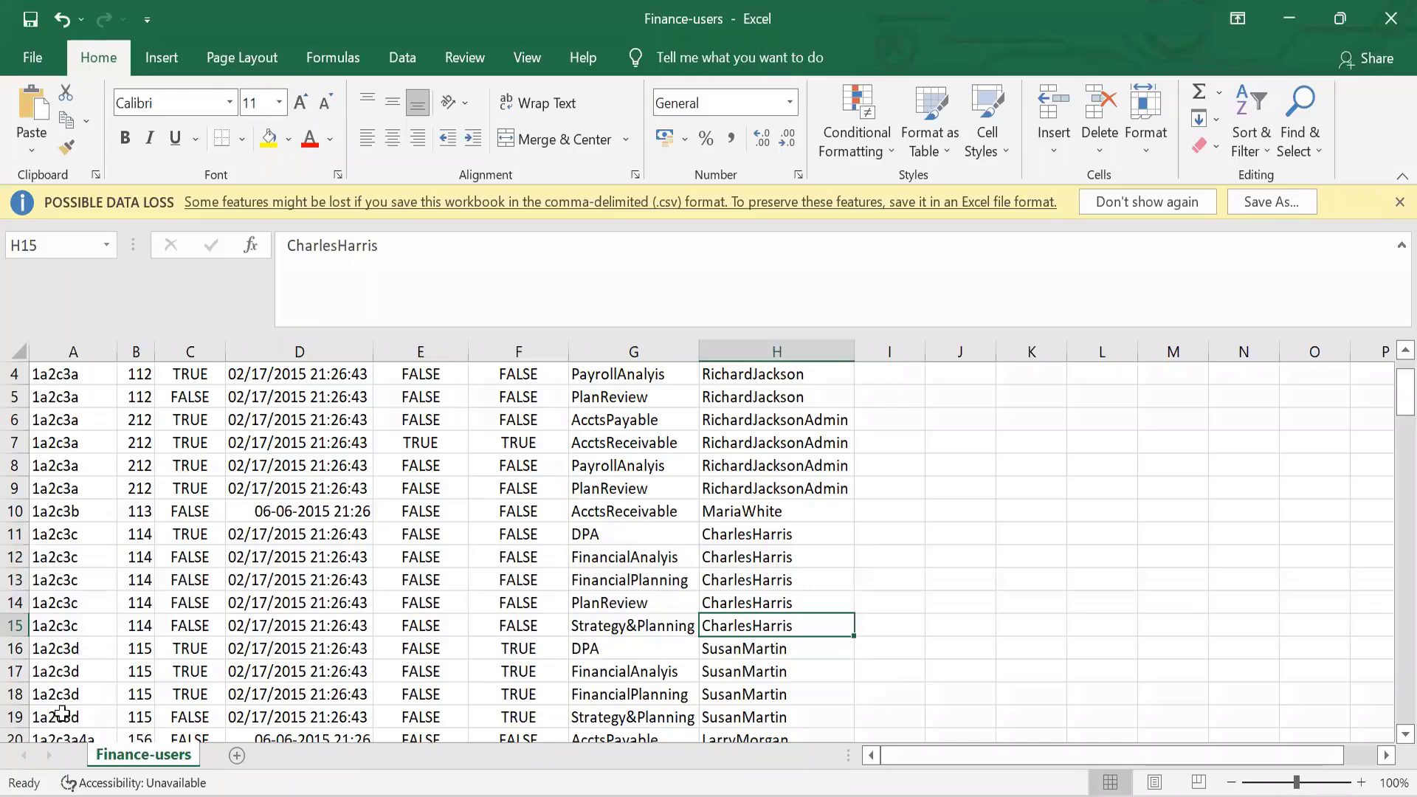
{"action": "left_click", "coordinate": [75, 539]}
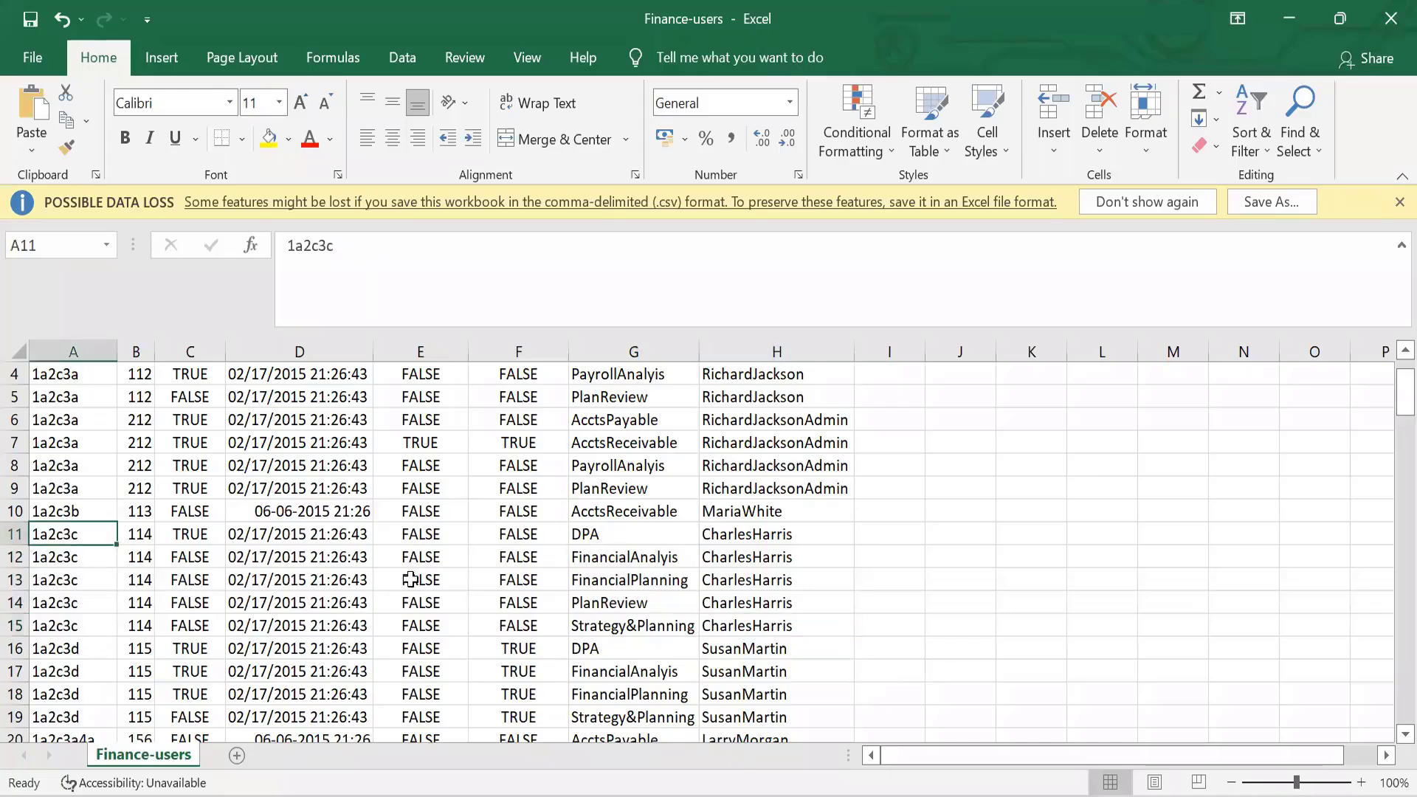
{"action": "left_click", "coordinate": [740, 619], "text": "shift"}
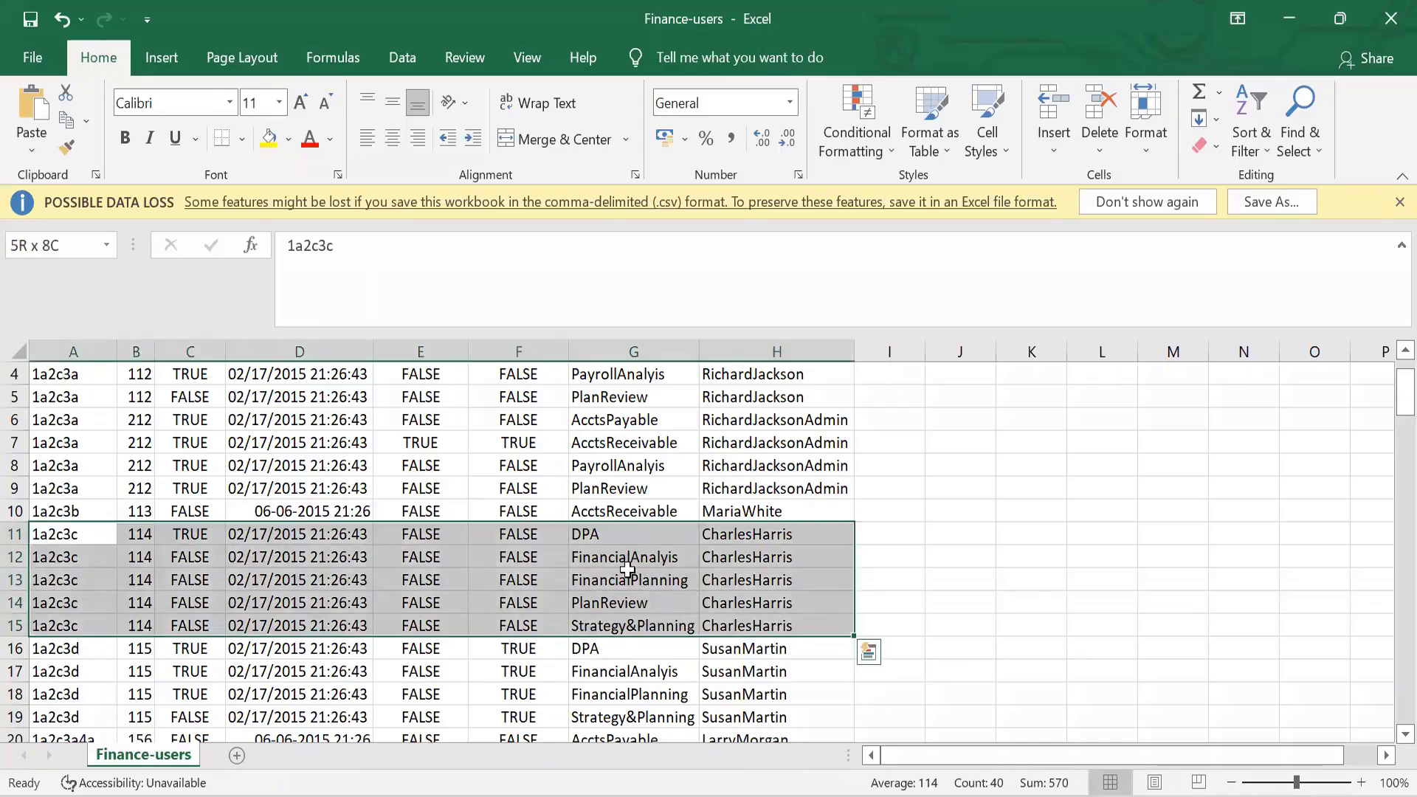